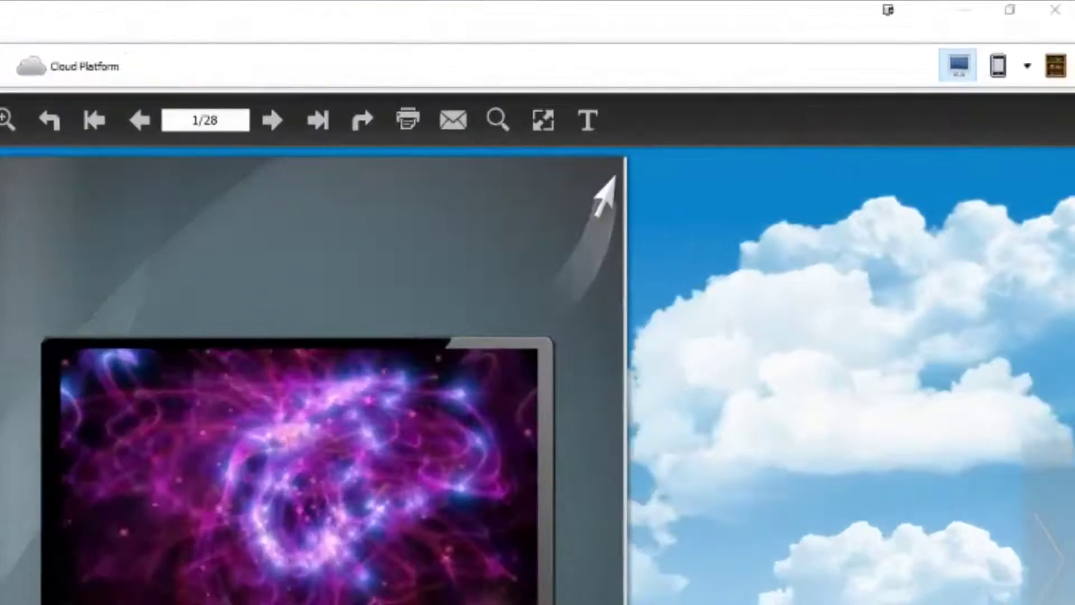
Preview the flipbook's mobile version and return to the desktop version preview.
{"action": "left_click", "coordinate": [999, 66]}
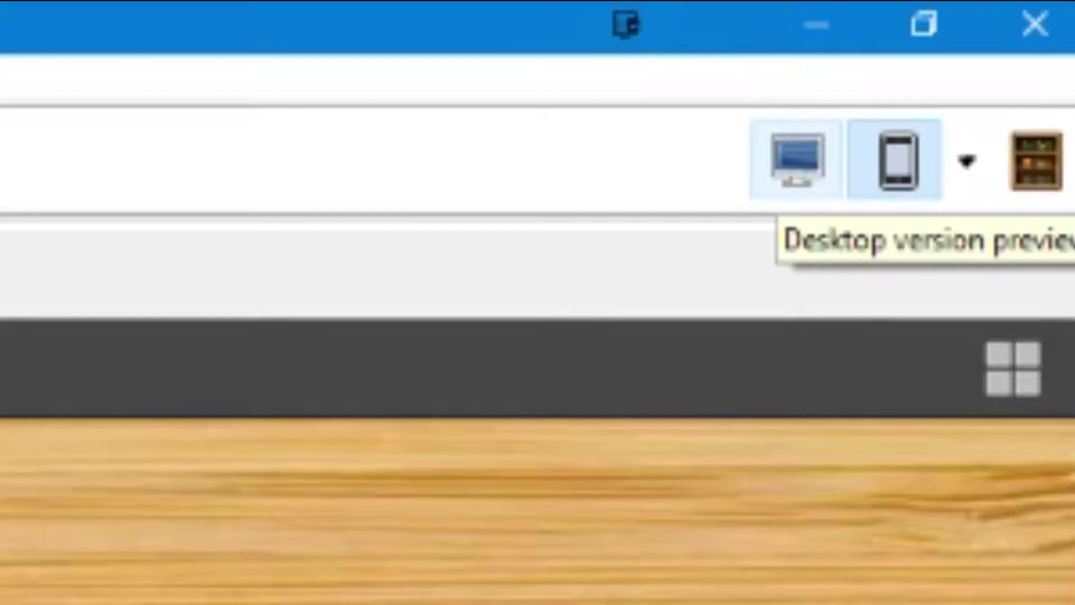
{"action": "left_click", "coordinate": [797, 161]}
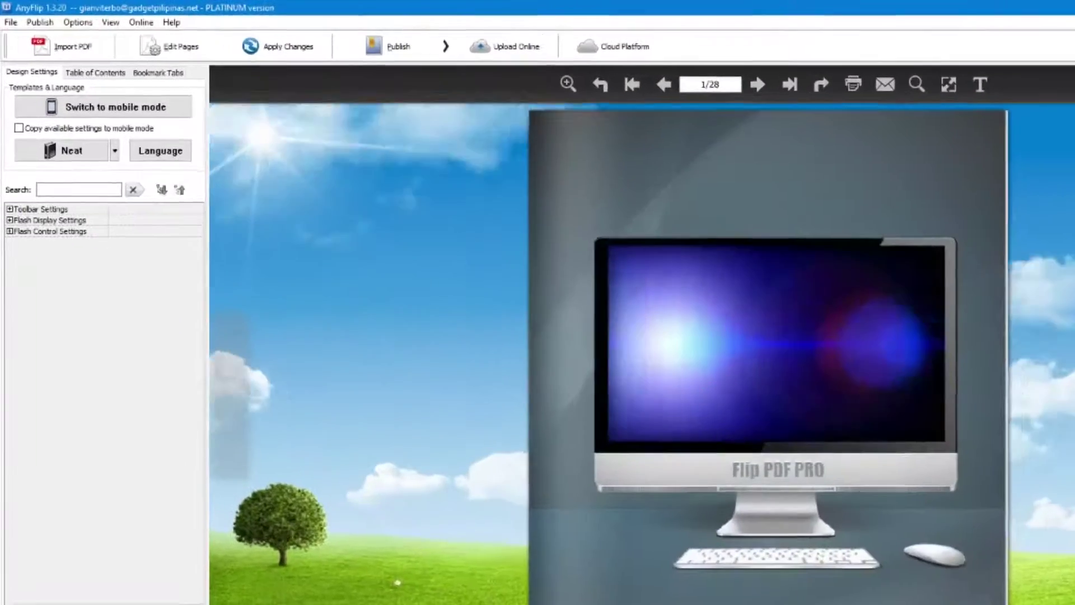
{"action": "left_click", "coordinate": [11, 23]}
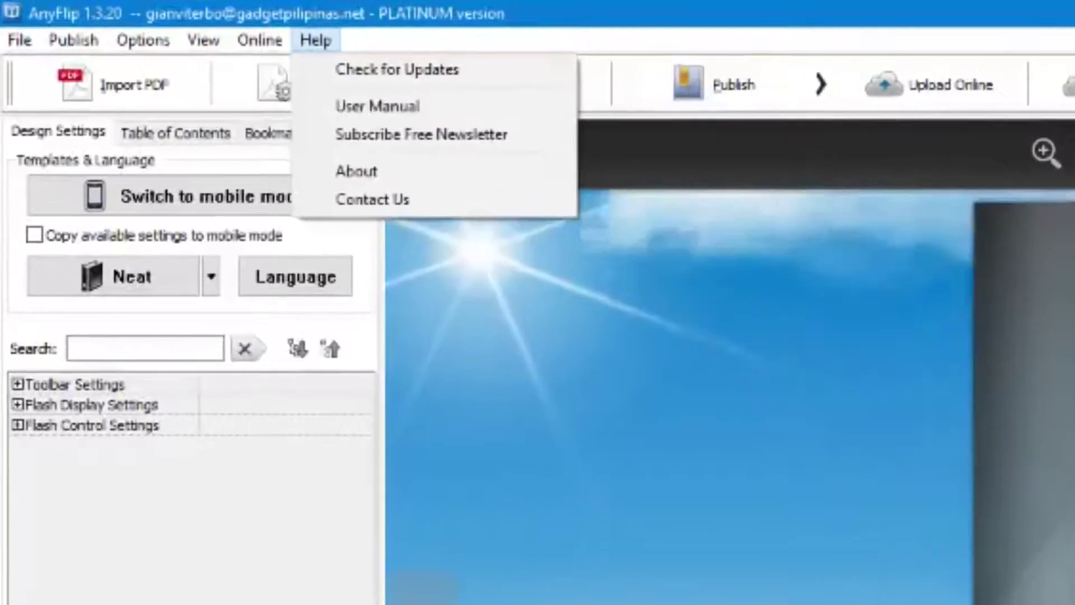
{"action": "left_click", "coordinate": [272, 34]}
{"action": "left_click", "coordinate": [17, 34]}
{"action": "mouse_move", "coordinate": [272, 35]}
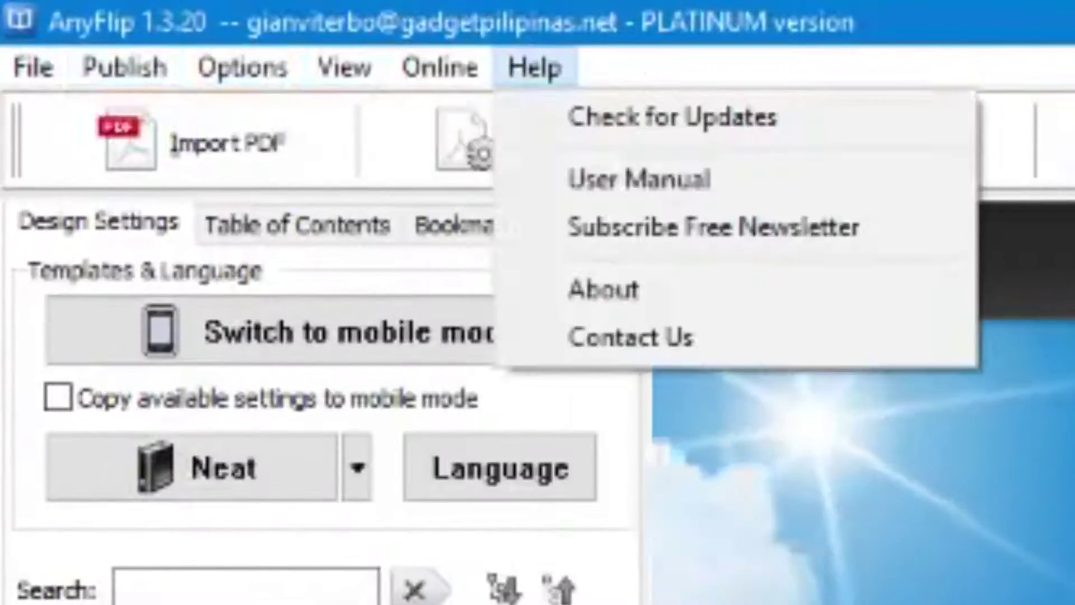
{"action": "key", "text": "Escape"}
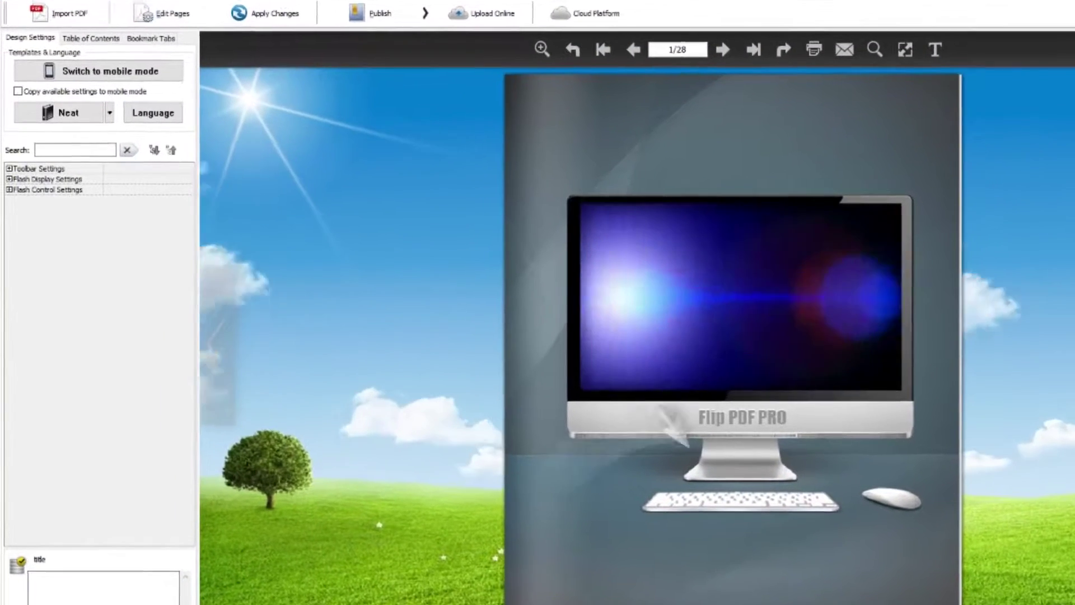
Examine the options under Toolbar Settings, Flash Display Settings and Flash Control Settings in the flipbook's design settings.
{"action": "left_click", "coordinate": [10, 168]}
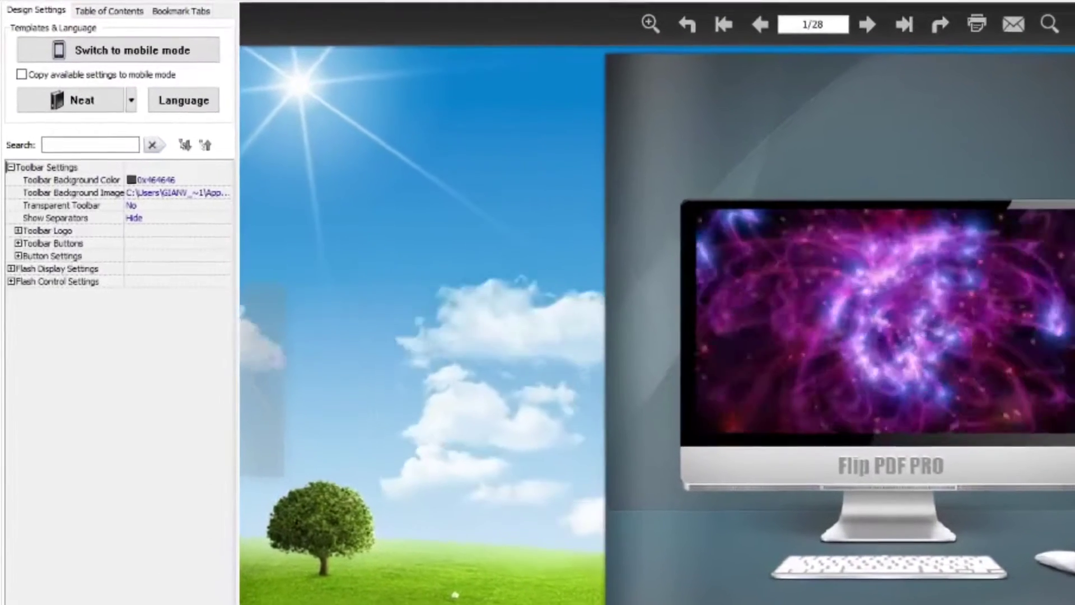
{"action": "left_click", "coordinate": [11, 167]}
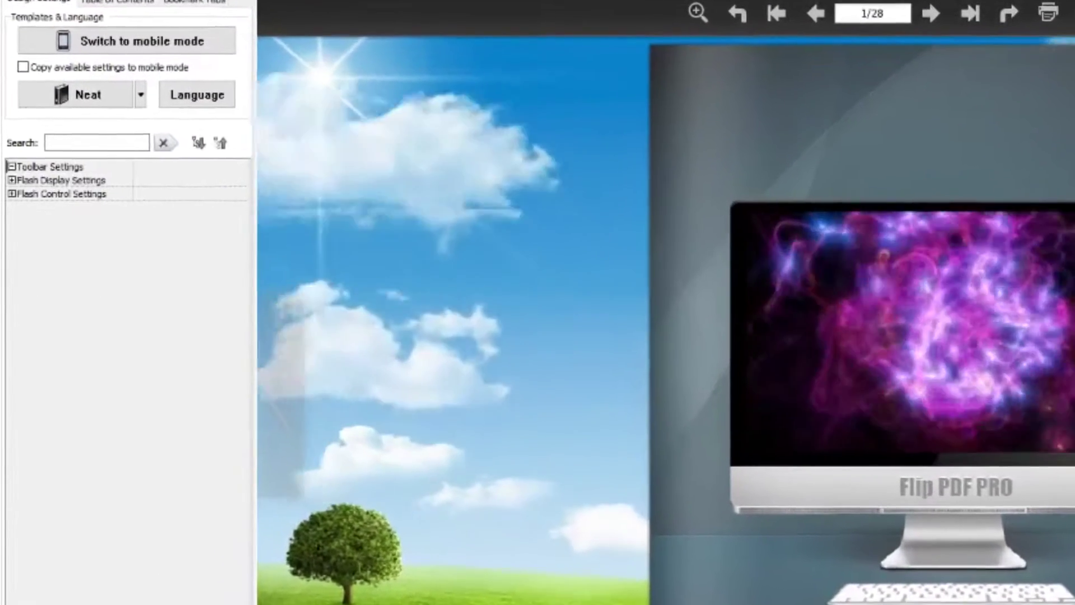
{"action": "left_click", "coordinate": [11, 180]}
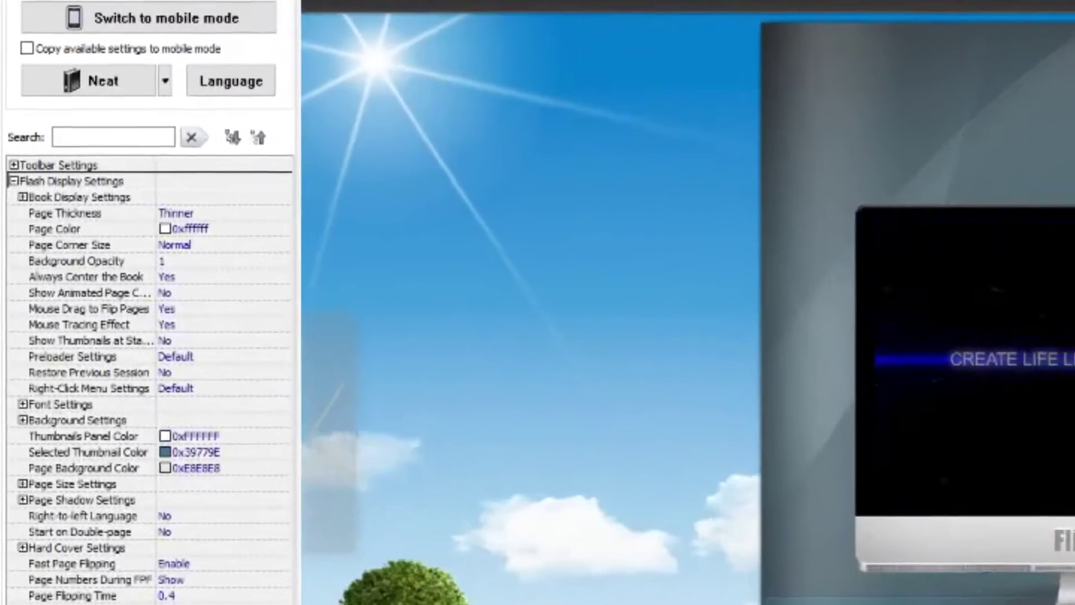
{"action": "left_click", "coordinate": [13, 181]}
{"action": "left_click", "coordinate": [15, 199]}
{"action": "left_click", "coordinate": [16, 199]}
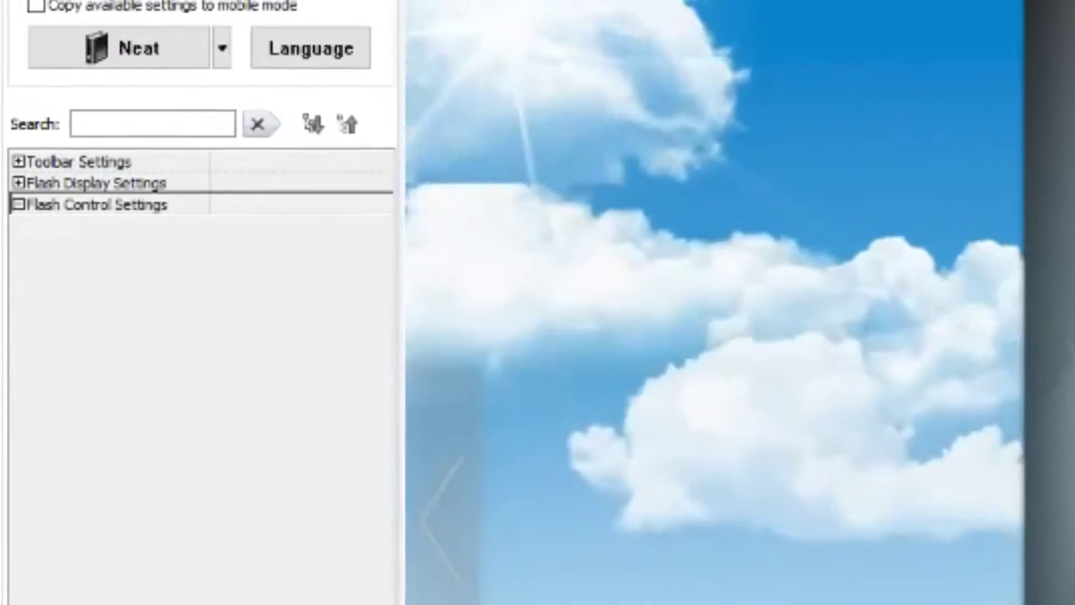
{"action": "left_click", "coordinate": [18, 161]}
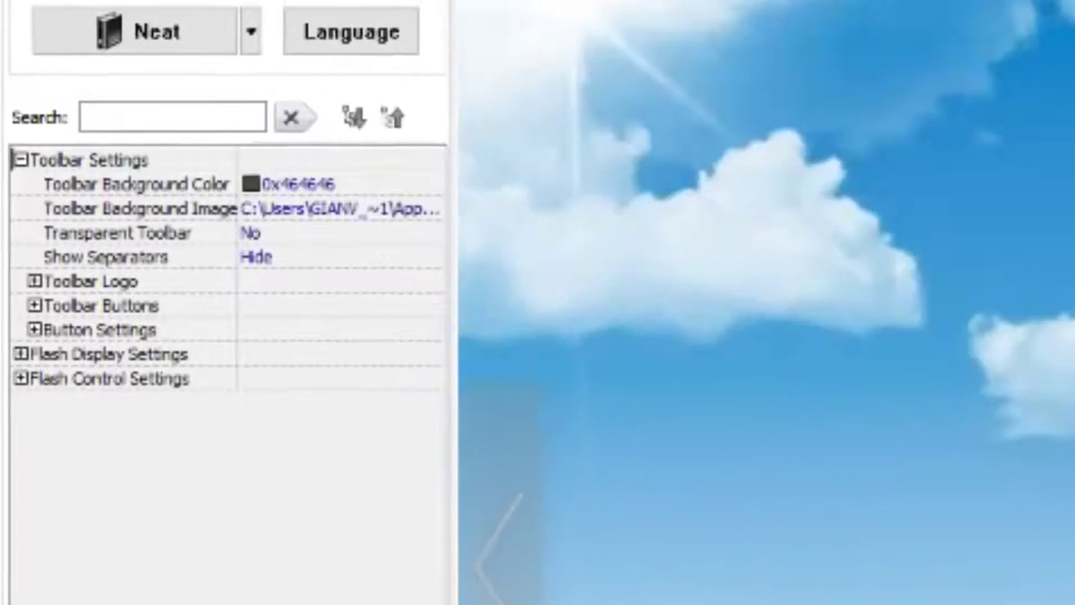
{"action": "left_click", "coordinate": [24, 382]}
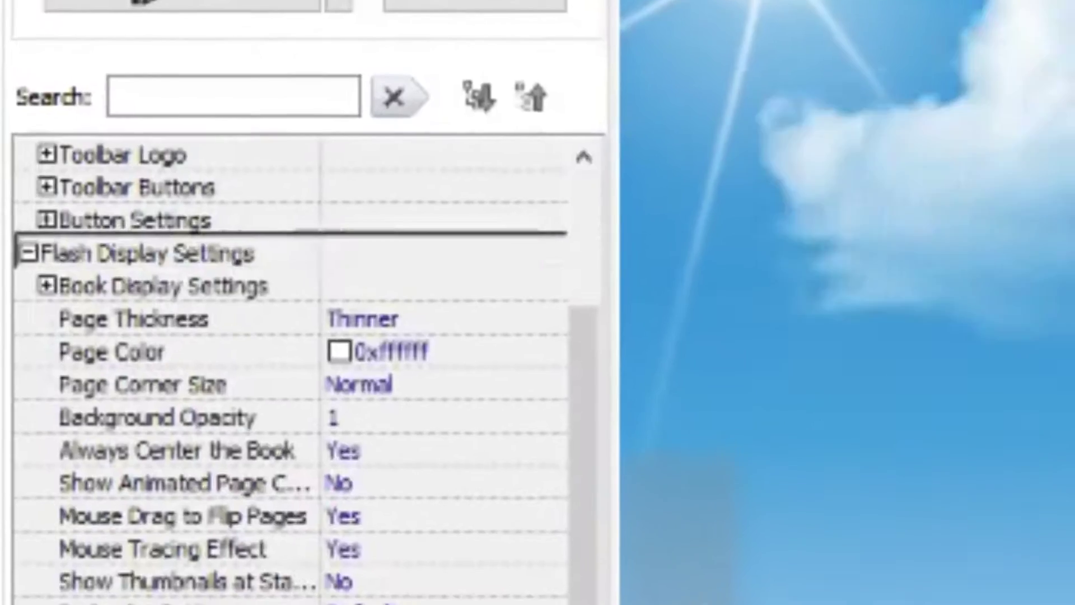
{"action": "left_click", "coordinate": [24, 242]}
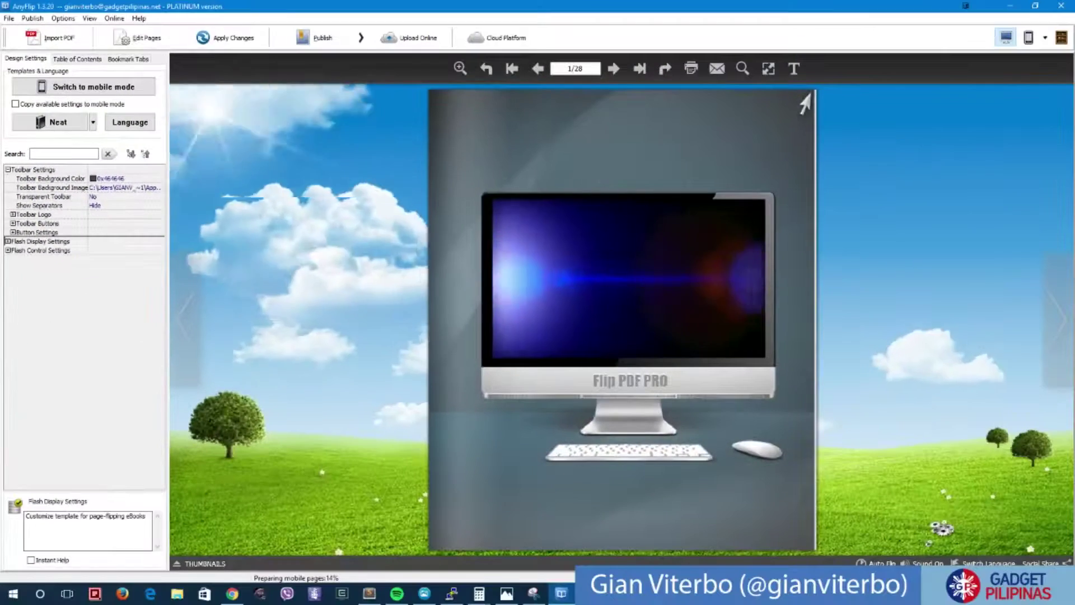
{"action": "left_click", "coordinate": [35, 150]}
Close the current project and start a new PDF import.
{"action": "left_click", "coordinate": [9, 19]}
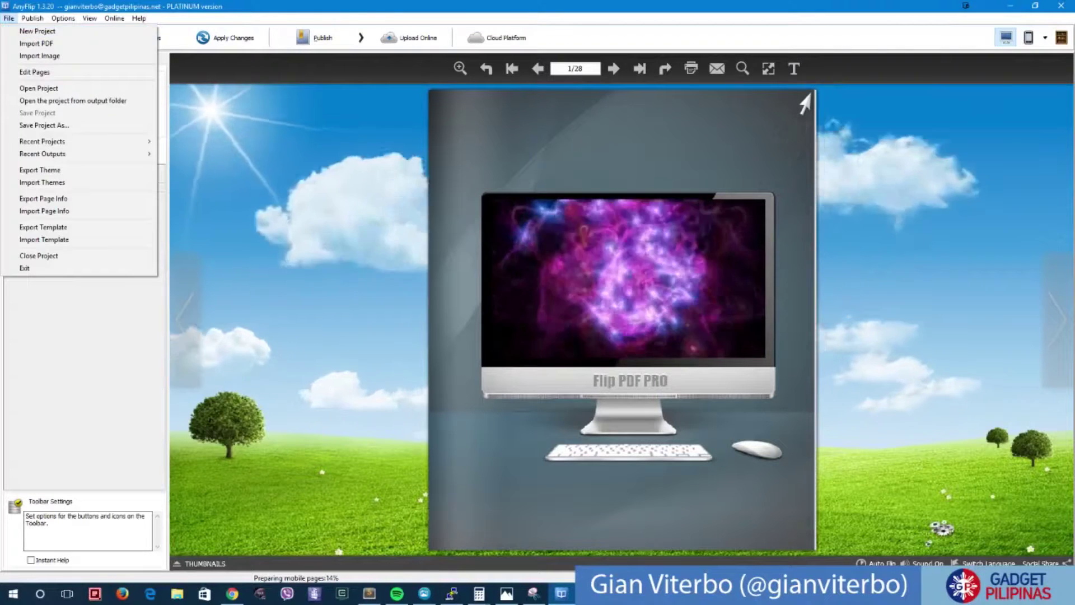
{"action": "key", "text": "Escape"}
{"action": "key", "text": "alt+f"}
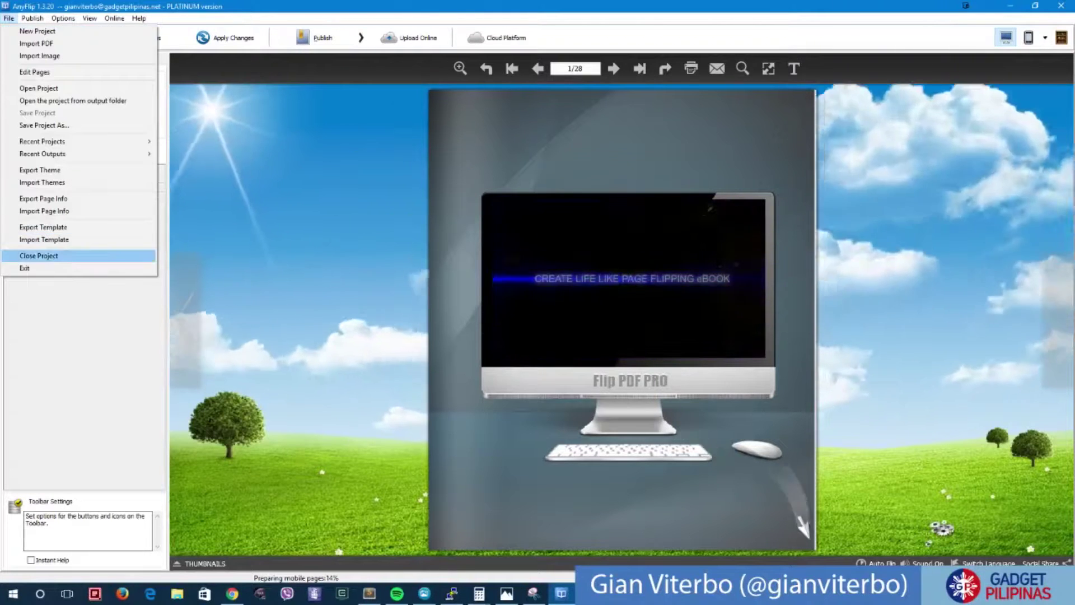
{"action": "left_click", "coordinate": [38, 256]}
{"action": "left_click", "coordinate": [534, 242]}
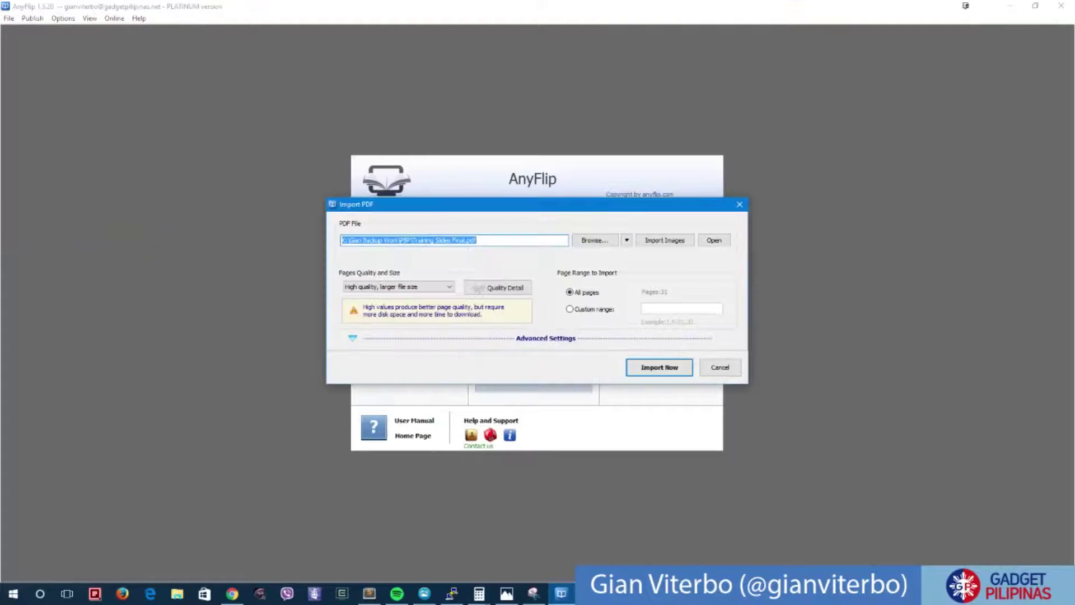
Choose Media Kit.pdf from the Documents library as the PDF to import.
{"action": "key", "text": "Return"}
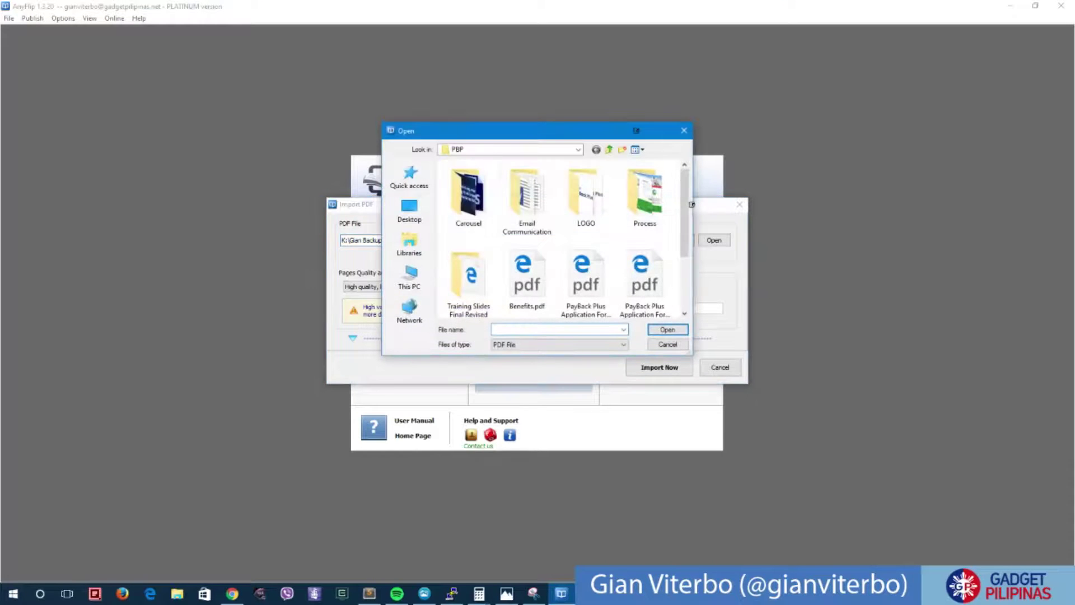
{"action": "left_click", "coordinate": [409, 243]}
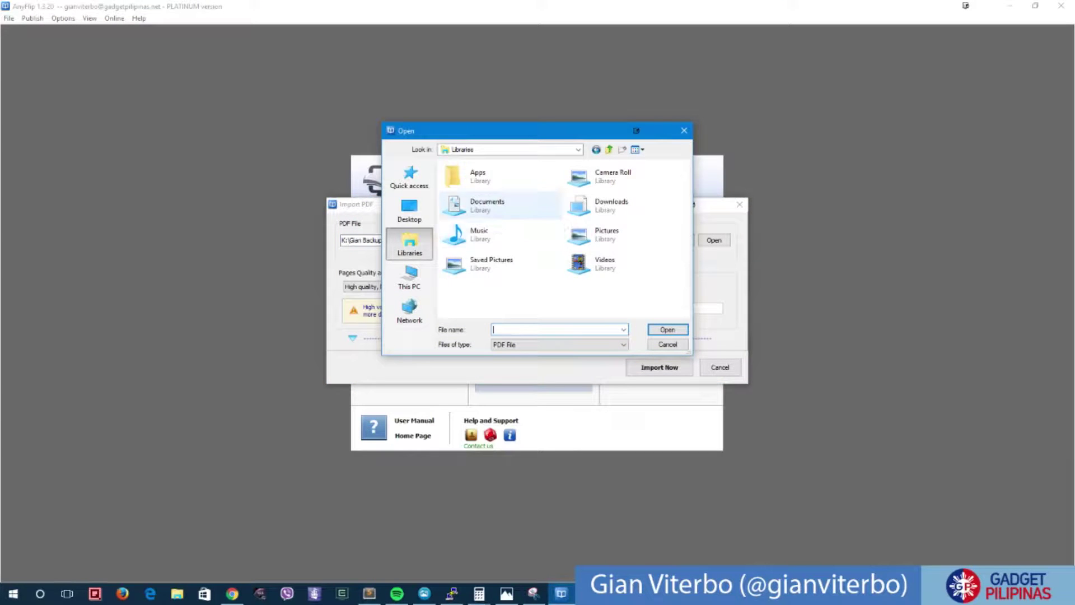
{"action": "double_click", "coordinate": [493, 205]}
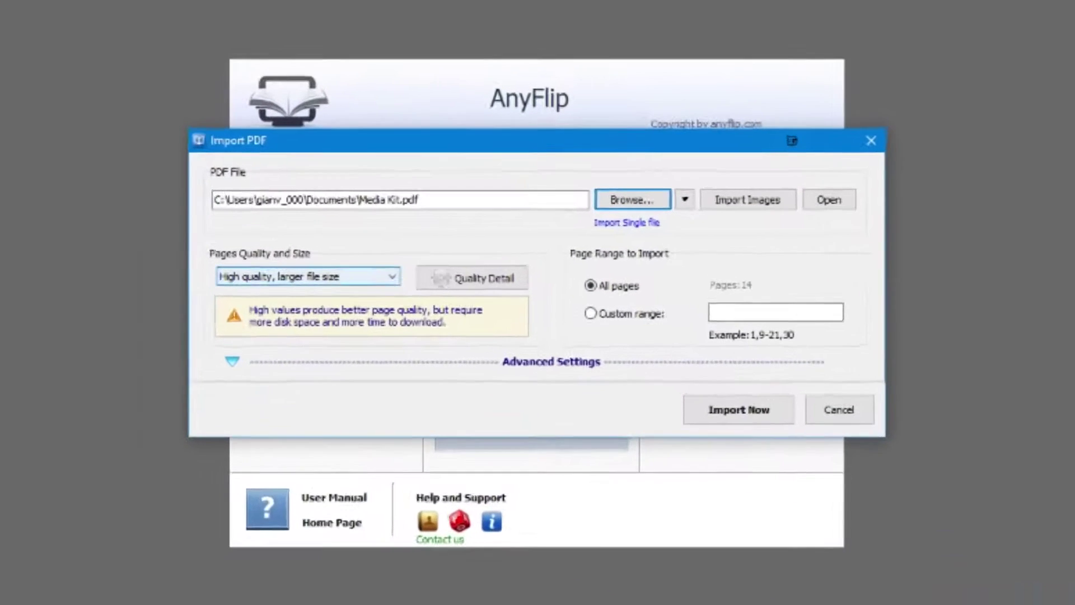
Select "High quality, larger file size" as the pages quality and size for the import.
{"action": "key", "text": "alt+Down"}
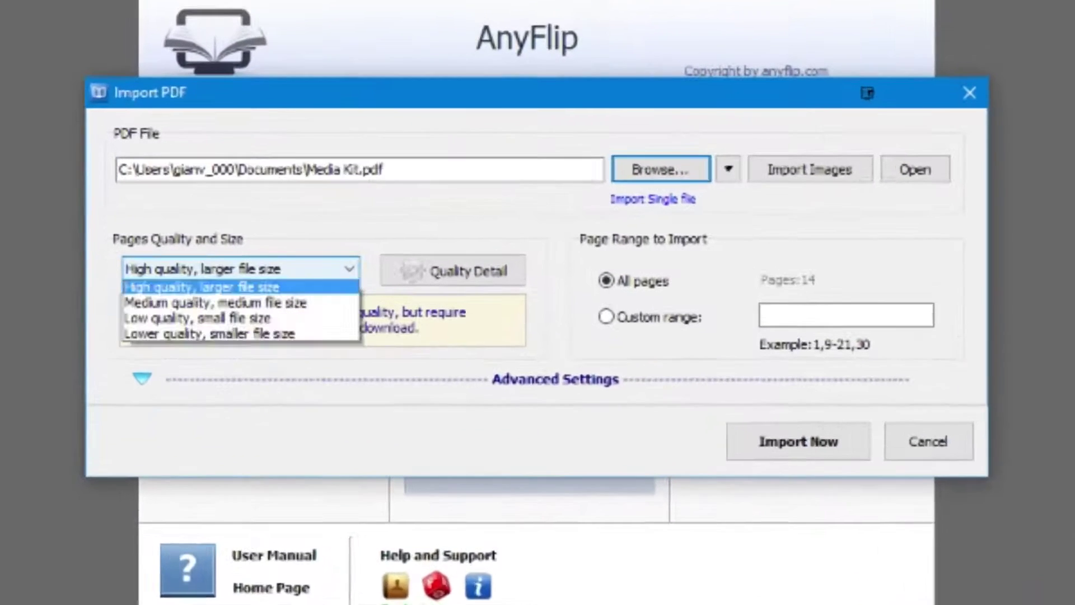
{"action": "key", "text": "Up"}
{"action": "key", "text": "Down"}
{"action": "key", "text": "Return"}
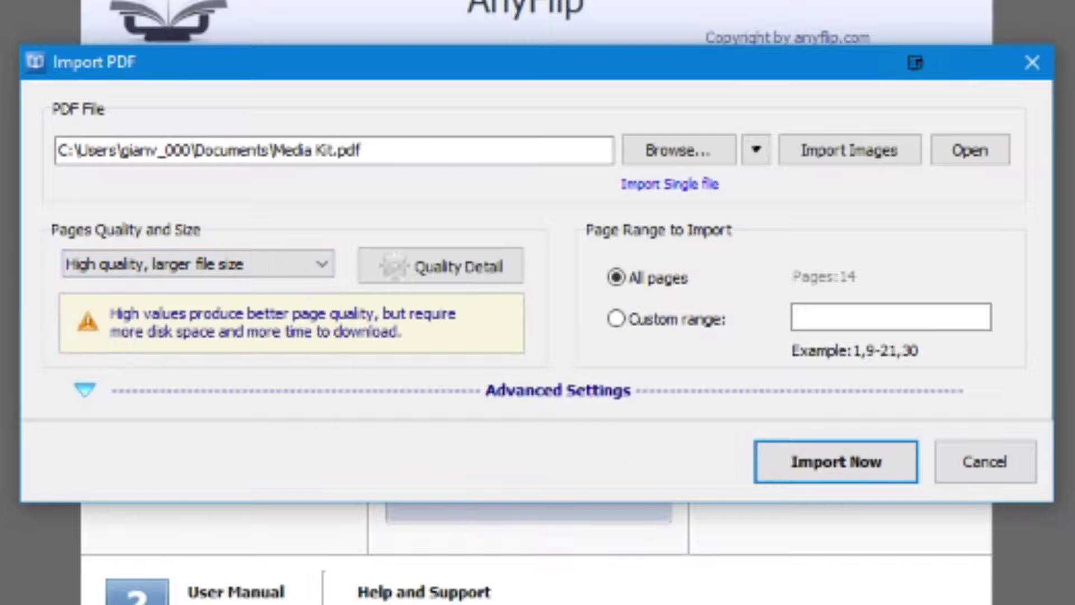
Review the detailed page quality settings, accept them, and import all pages of the PDF.
{"action": "left_click", "coordinate": [440, 266]}
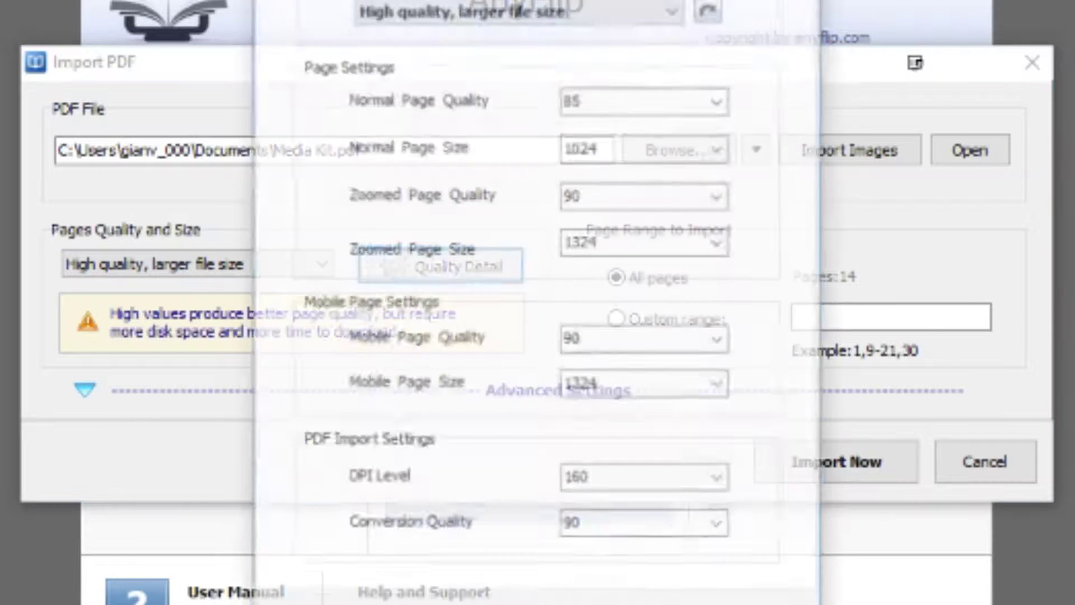
{"action": "left_click_drag", "start_coordinate": [537, 0], "coordinate": [472, 0]}
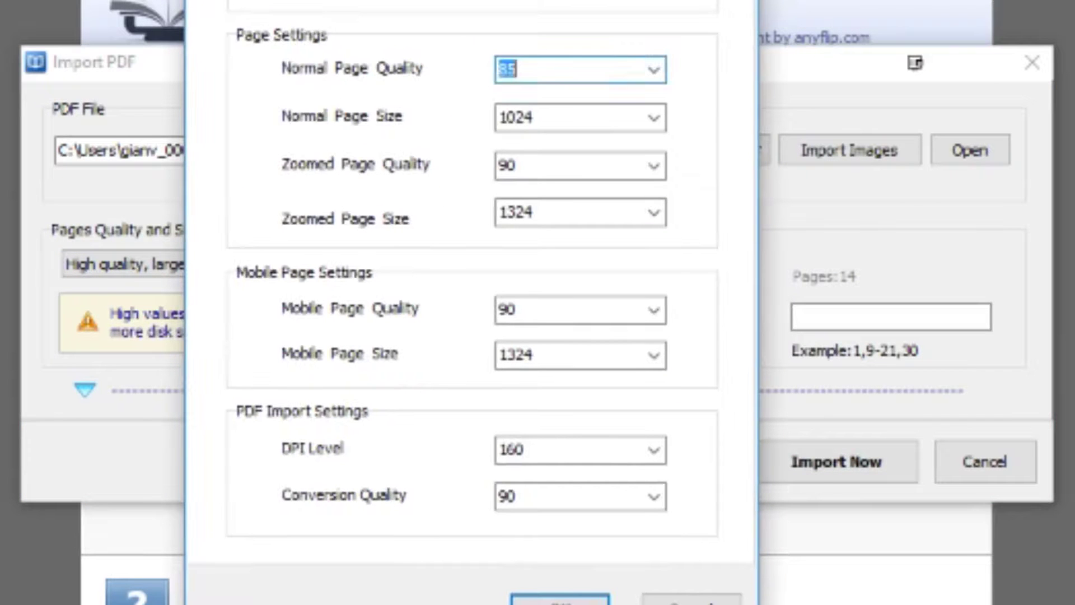
{"action": "left_click", "coordinate": [654, 70]}
{"action": "left_click", "coordinate": [654, 70]}
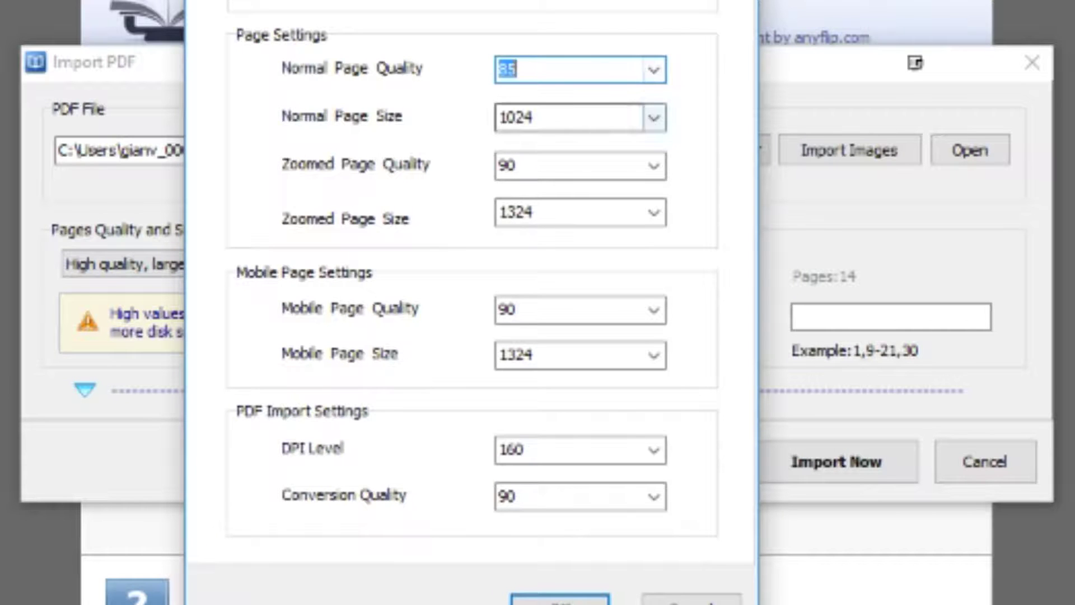
{"action": "left_click", "coordinate": [560, 602]}
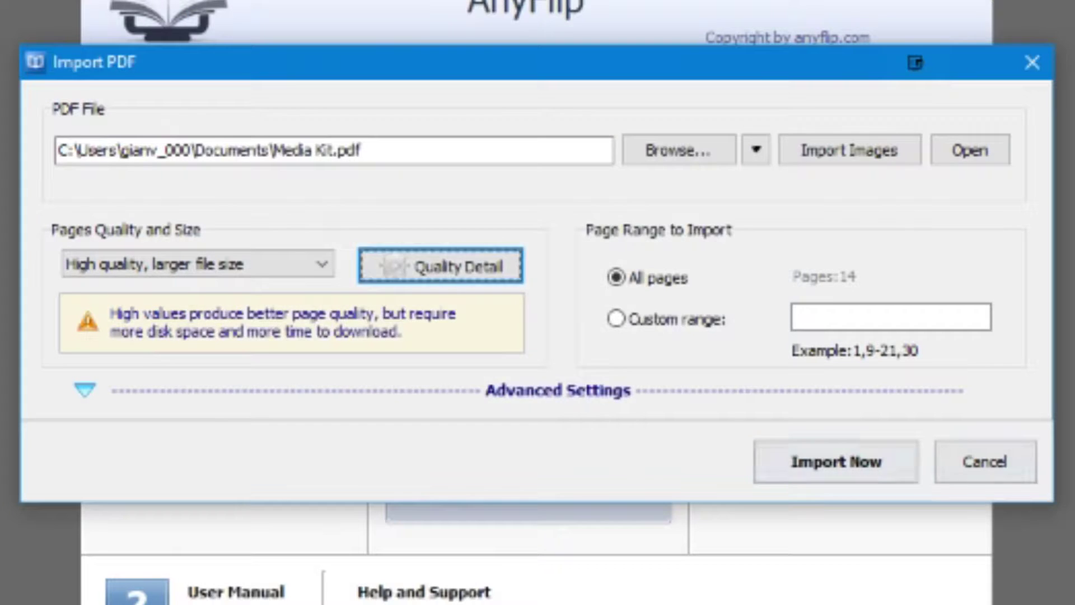
{"action": "left_click", "coordinate": [836, 462]}
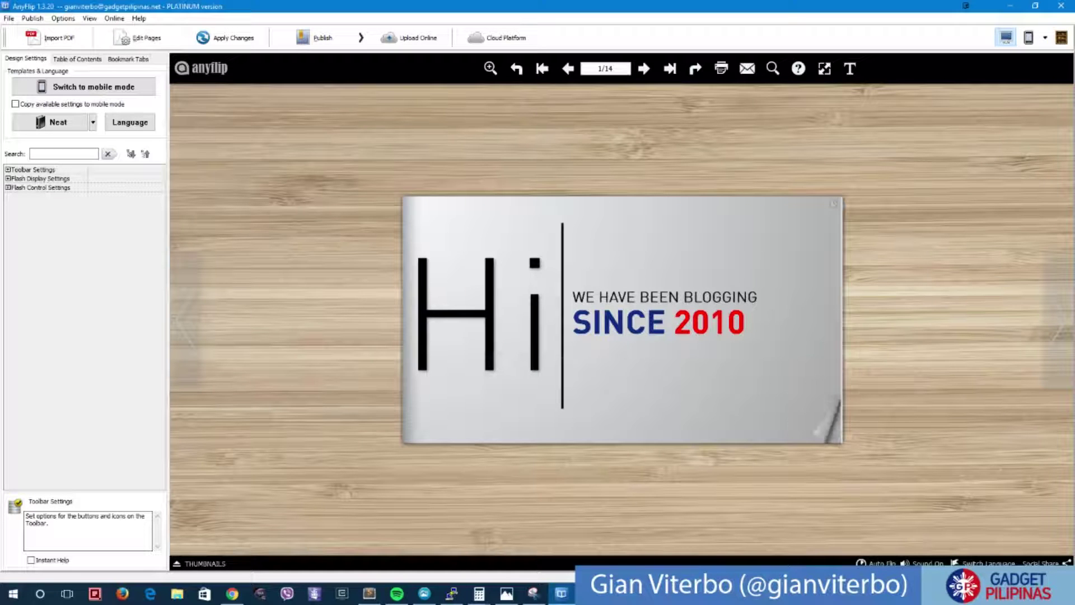
Set the toolbar's logo image to Full Logo Color.png from the Logos folder inside Dropbox's Gadget Pilipinas folder and apply the changes.
{"action": "left_click", "coordinate": [8, 169]}
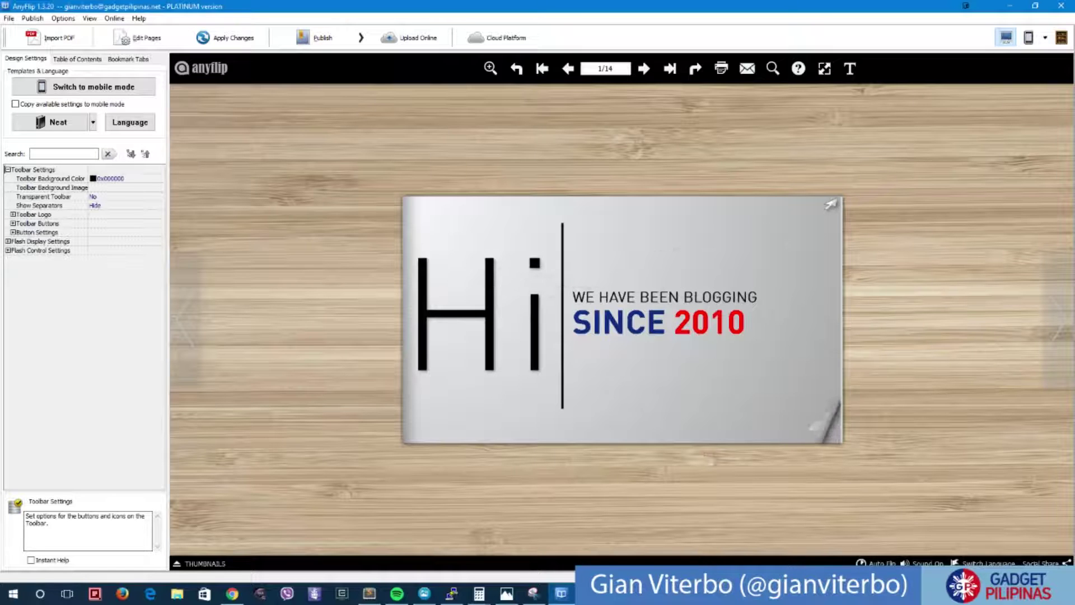
{"action": "left_click", "coordinate": [13, 214]}
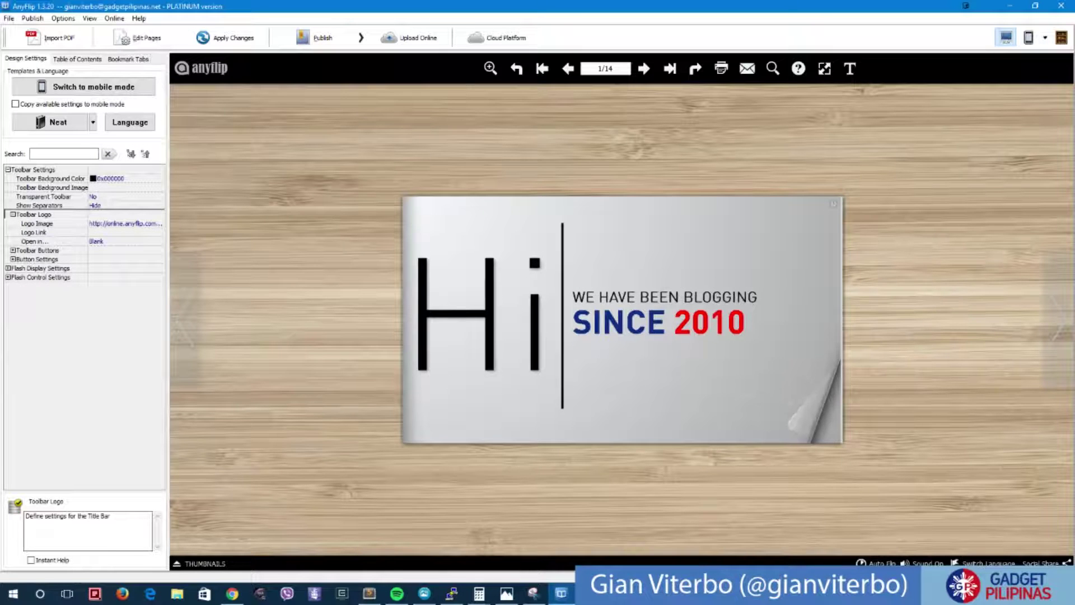
{"action": "left_click", "coordinate": [123, 223]}
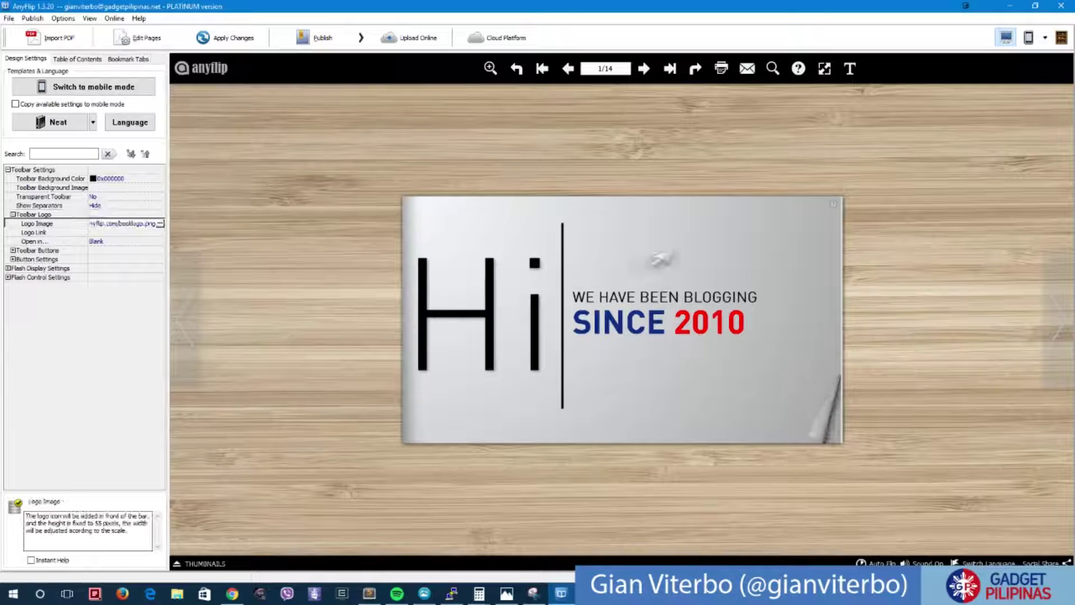
{"action": "left_click", "coordinate": [123, 223]}
{"action": "left_click", "coordinate": [160, 223]}
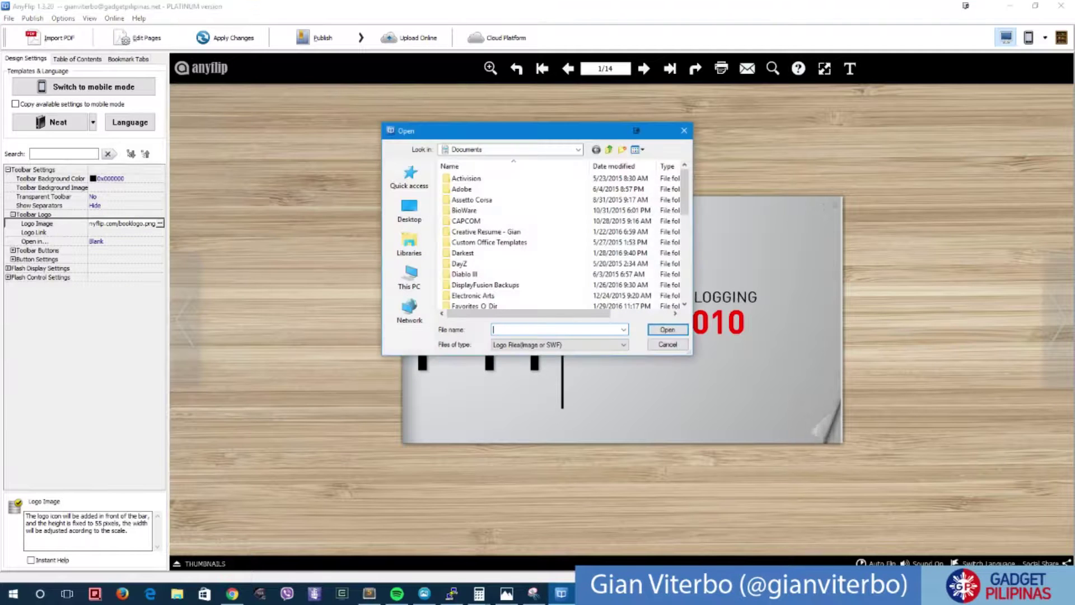
{"action": "left_click", "coordinate": [409, 178]}
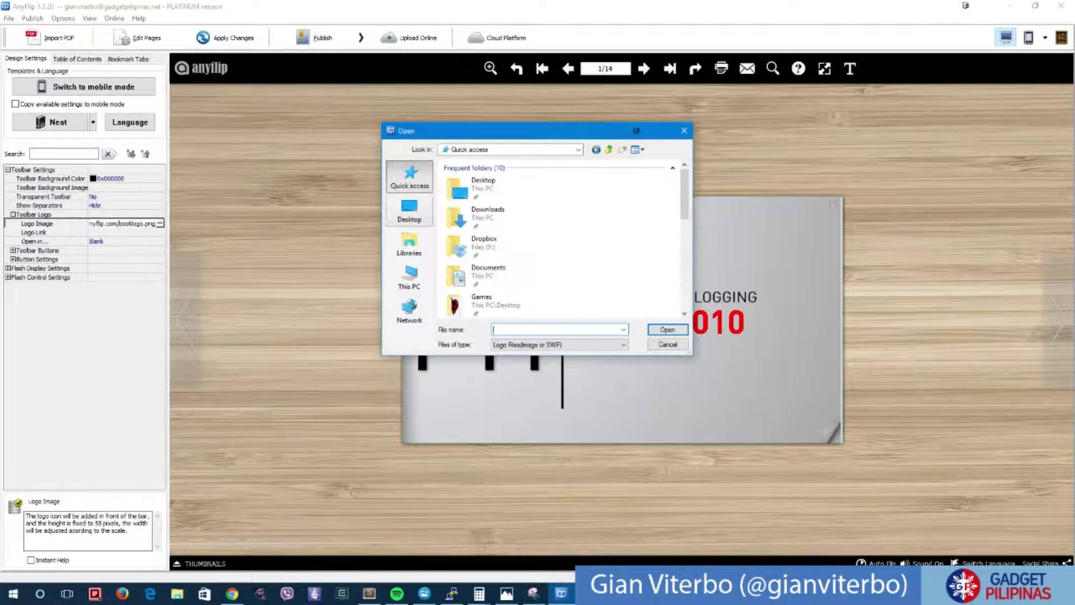
{"action": "double_click", "coordinate": [484, 240]}
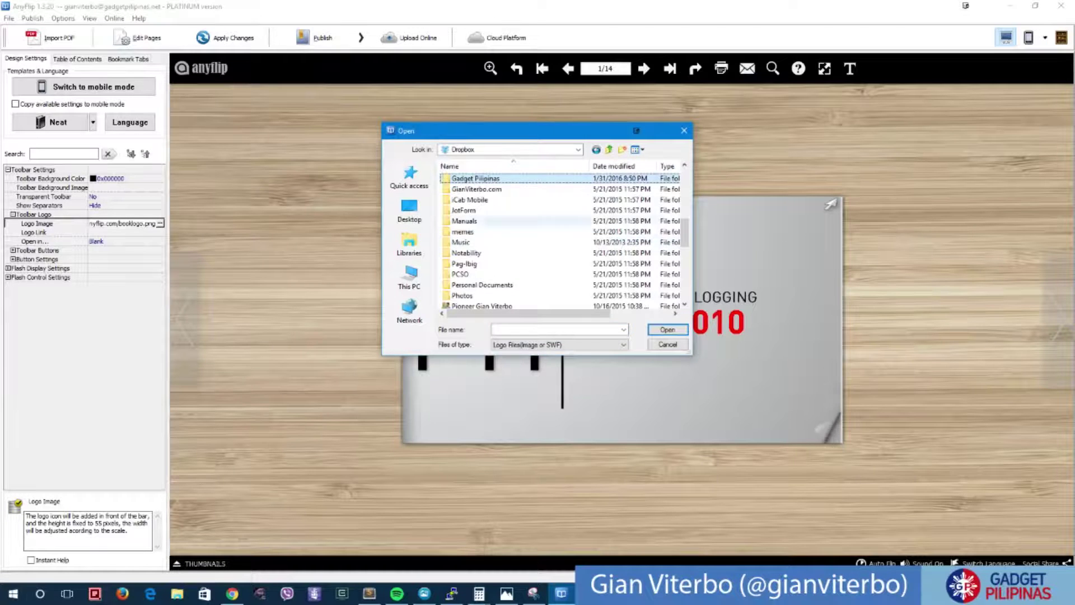
{"action": "double_click", "coordinate": [475, 179]}
{"action": "key", "text": "l"}
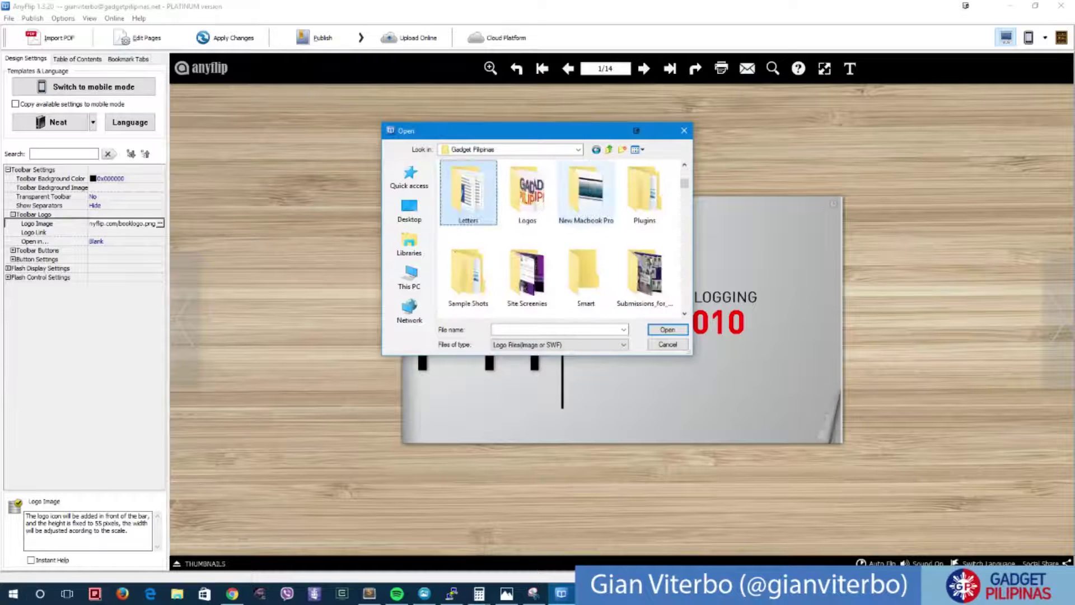
{"action": "double_click", "coordinate": [527, 192]}
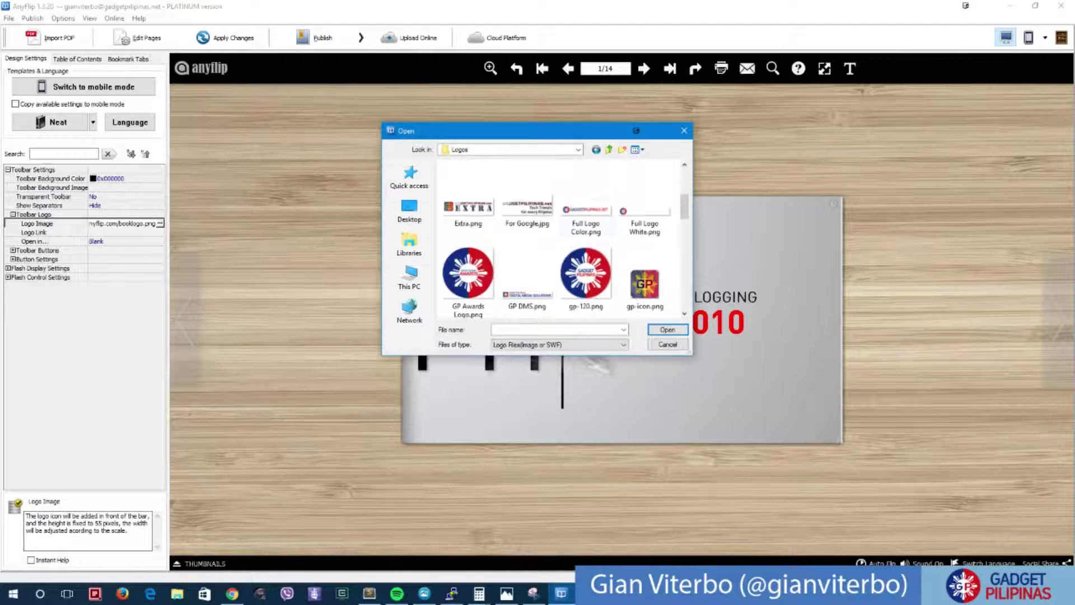
{"action": "double_click", "coordinate": [585, 216]}
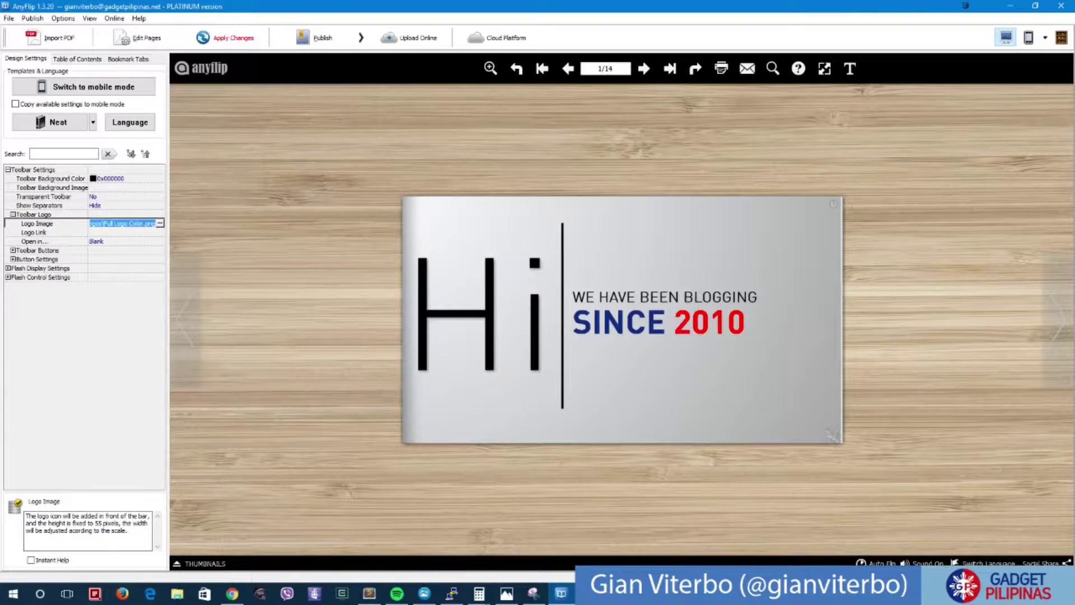
{"action": "left_click", "coordinate": [226, 37]}
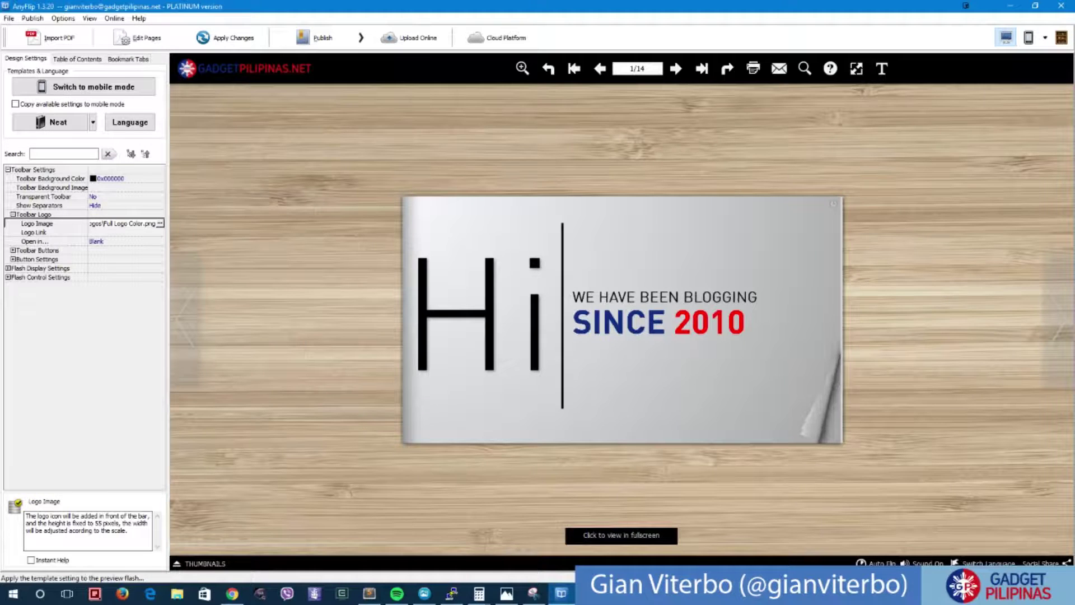
Set the toolbar background color to the light gray 0xC0C0C0 and apply the changes to the preview.
{"action": "left_click", "coordinate": [117, 178]}
{"action": "left_click", "coordinate": [161, 179]}
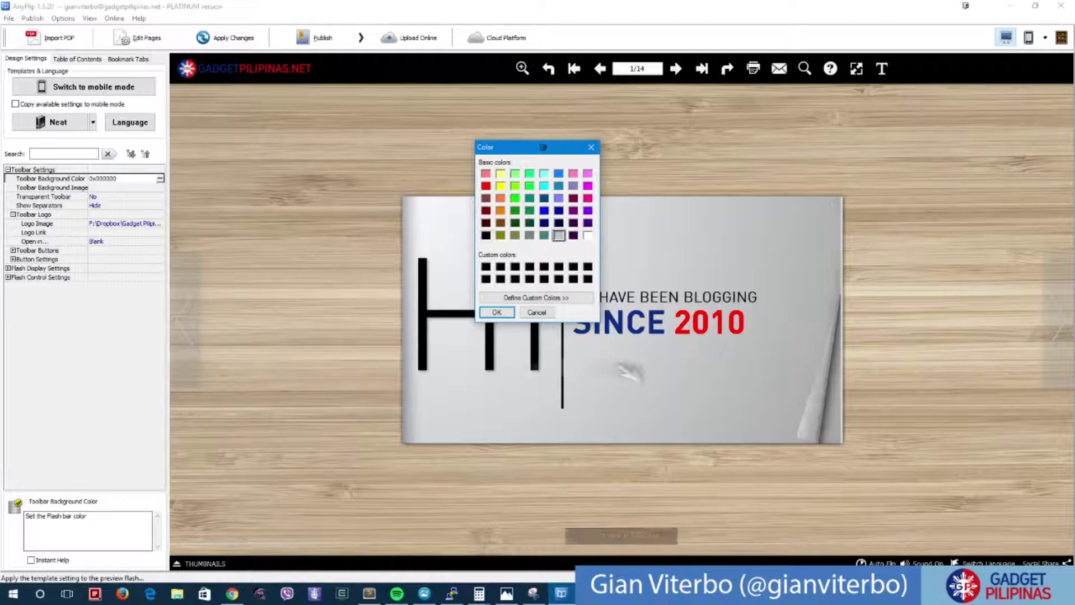
{"action": "left_click", "coordinate": [496, 312]}
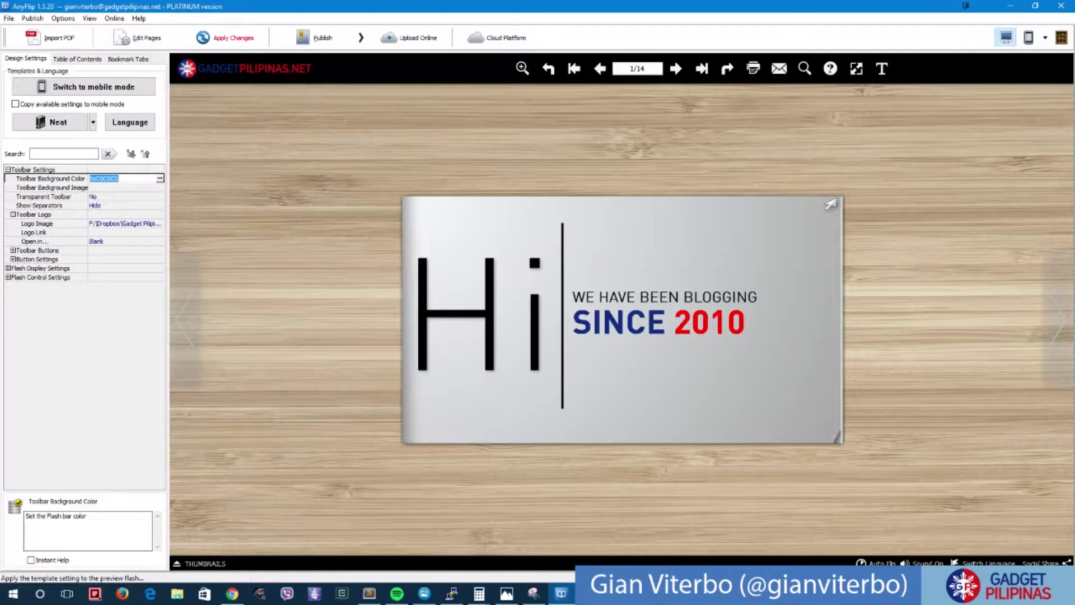
{"action": "left_click", "coordinate": [227, 38]}
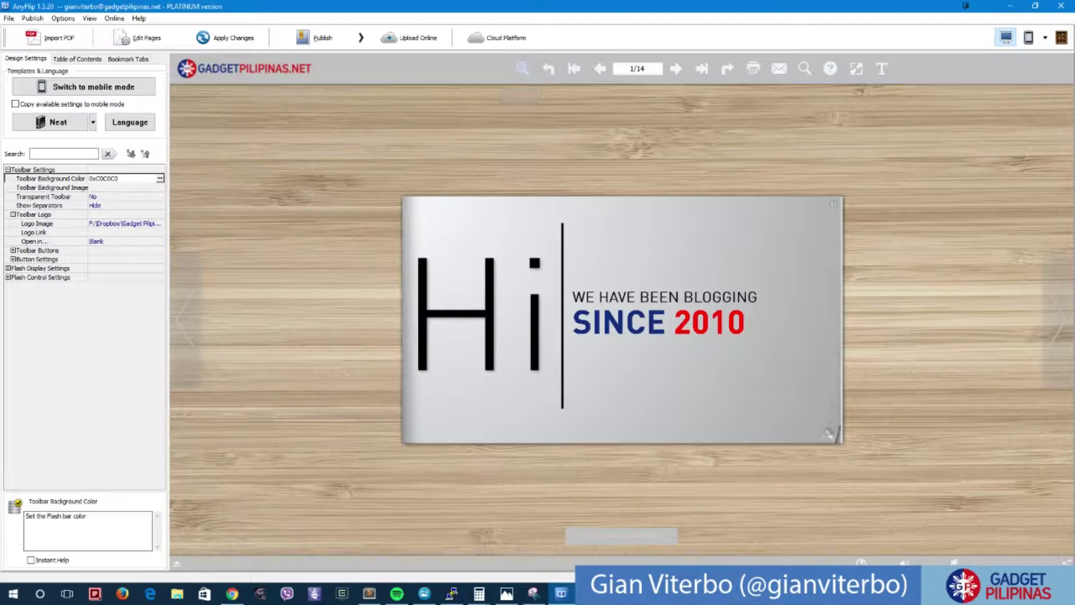
Look over the toolbar button options, set the Button Color in the button settings to navy 0x000080, and apply the changes.
{"action": "left_click", "coordinate": [13, 250]}
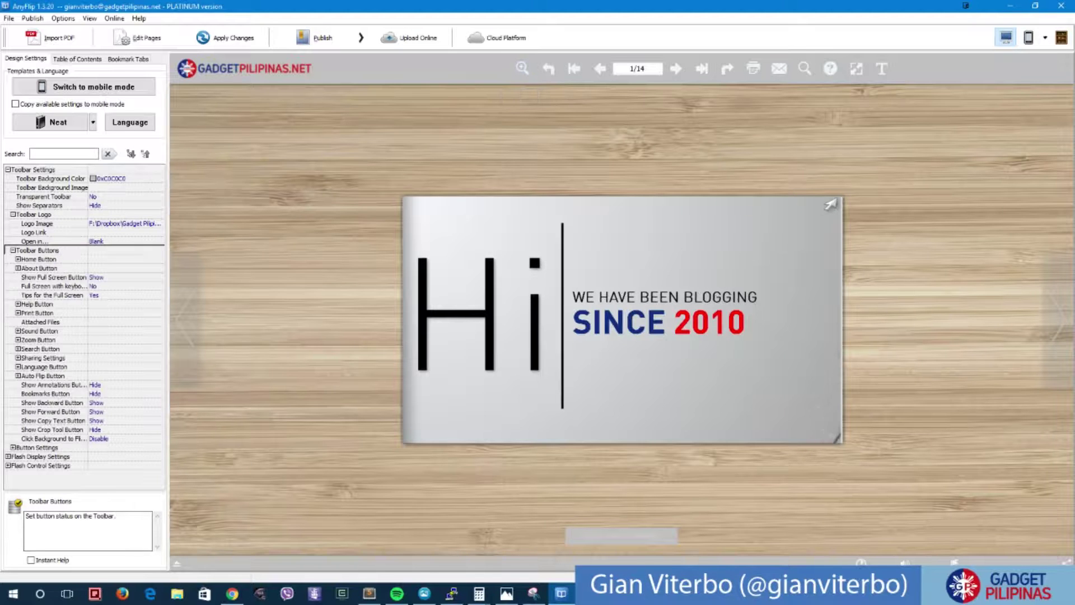
{"action": "left_click", "coordinate": [13, 250]}
{"action": "left_click", "coordinate": [13, 250]}
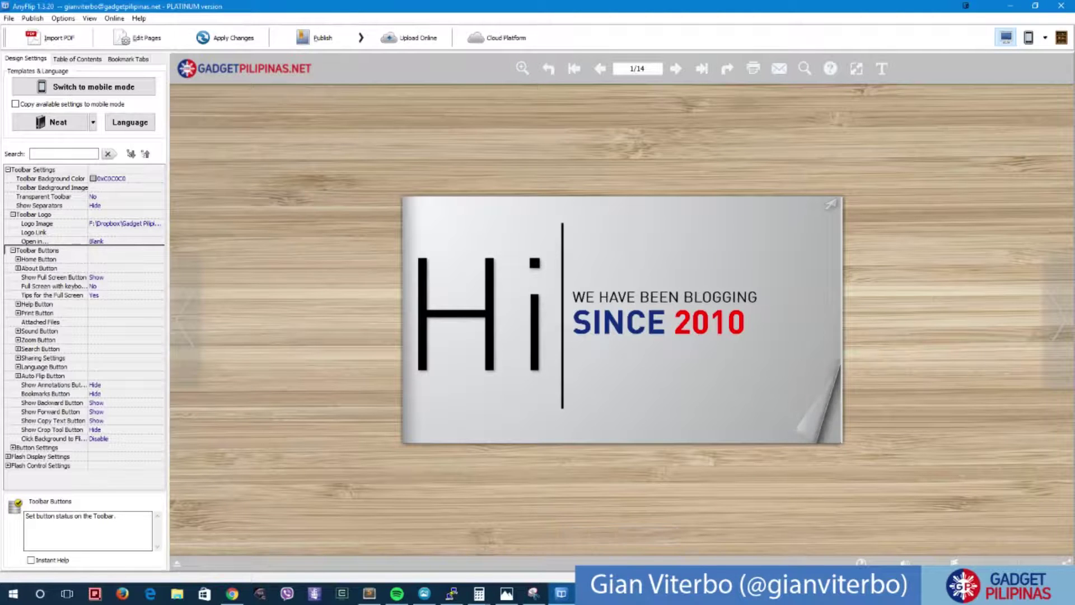
{"action": "left_click", "coordinate": [13, 251]}
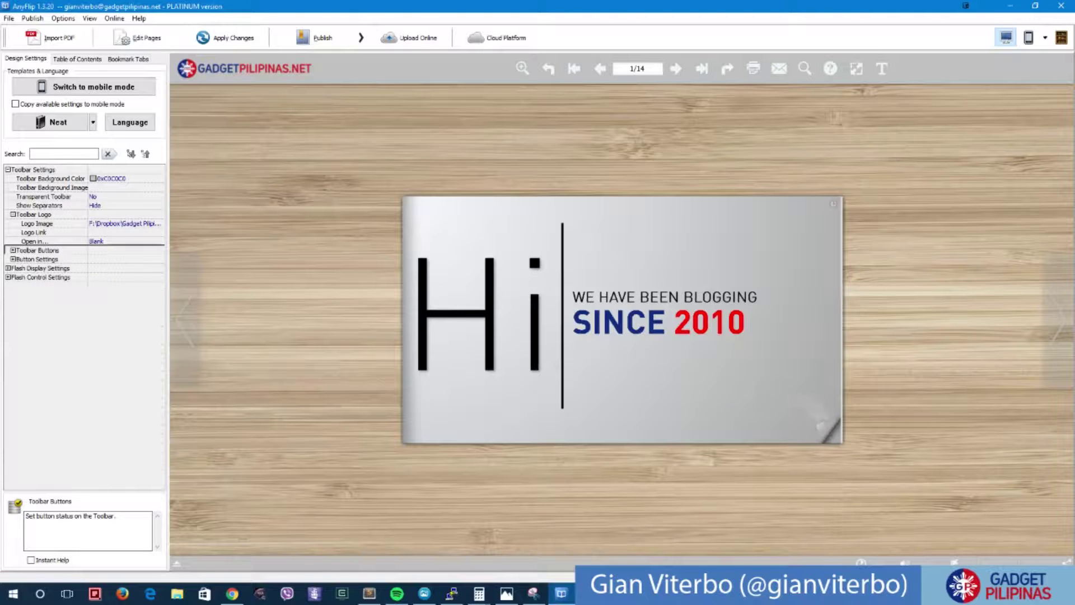
{"action": "left_click", "coordinate": [13, 259]}
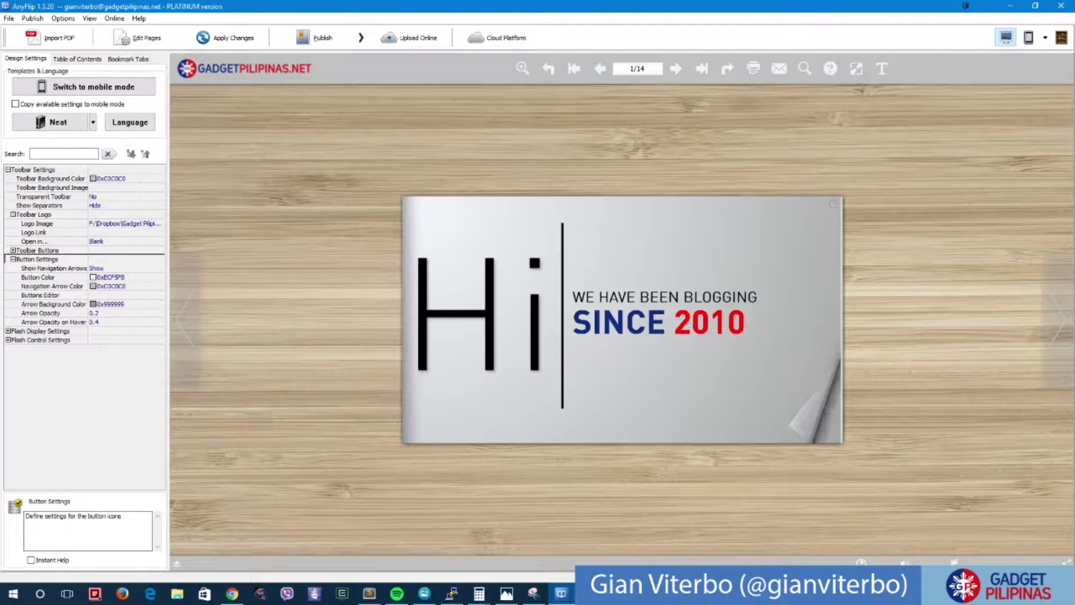
{"action": "left_click", "coordinate": [111, 277]}
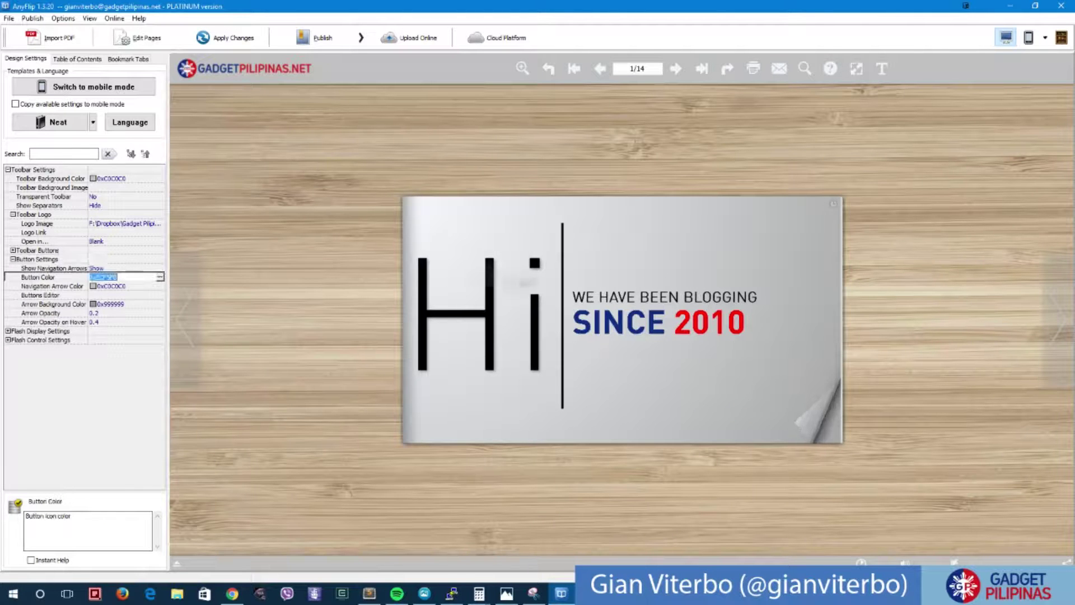
{"action": "left_click", "coordinate": [160, 277]}
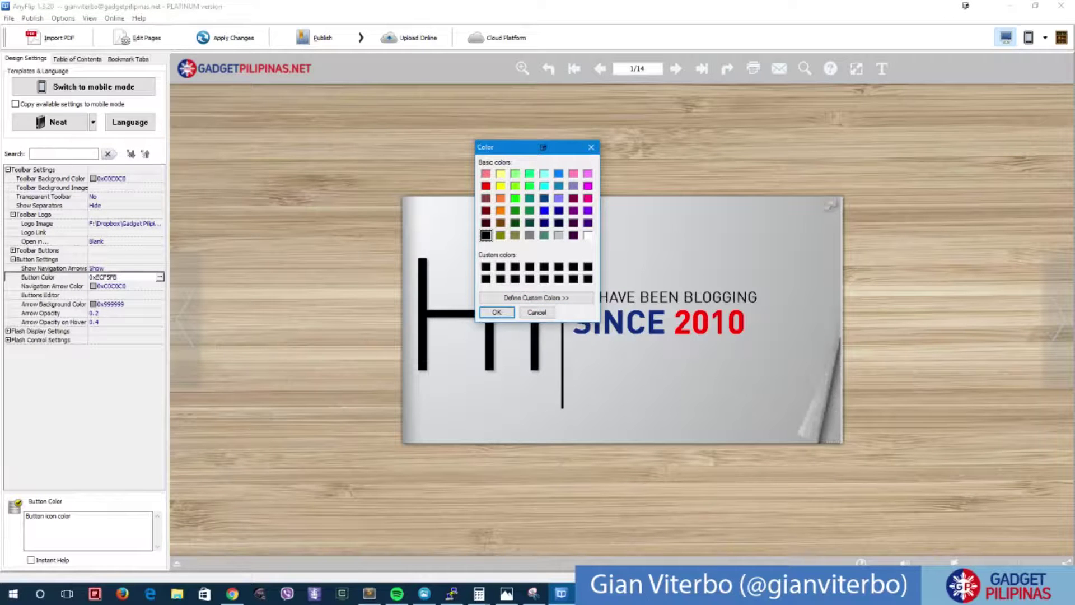
{"action": "key", "text": "Return"}
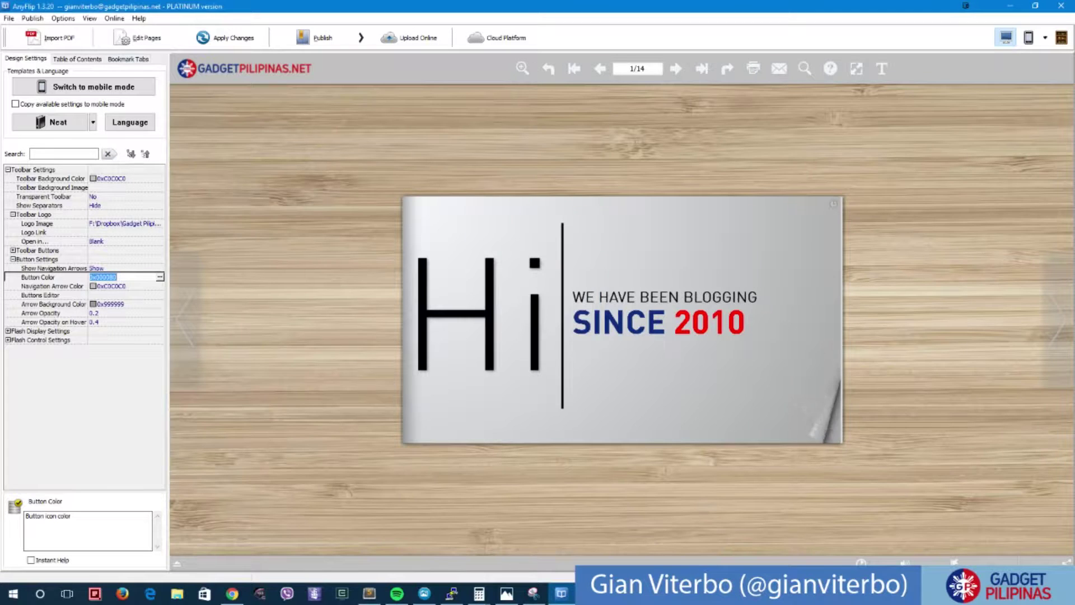
{"action": "left_click", "coordinate": [226, 38]}
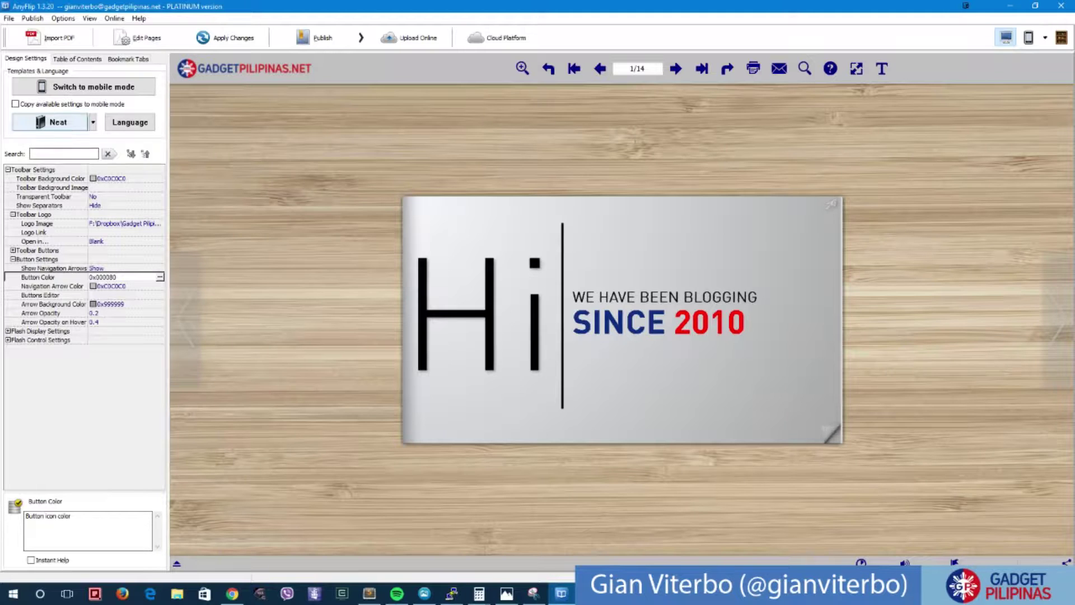
Look through the table of contents and bookmark tab settings, and search the design settings for "themes", clearing the search again.
{"action": "left_click", "coordinate": [77, 59]}
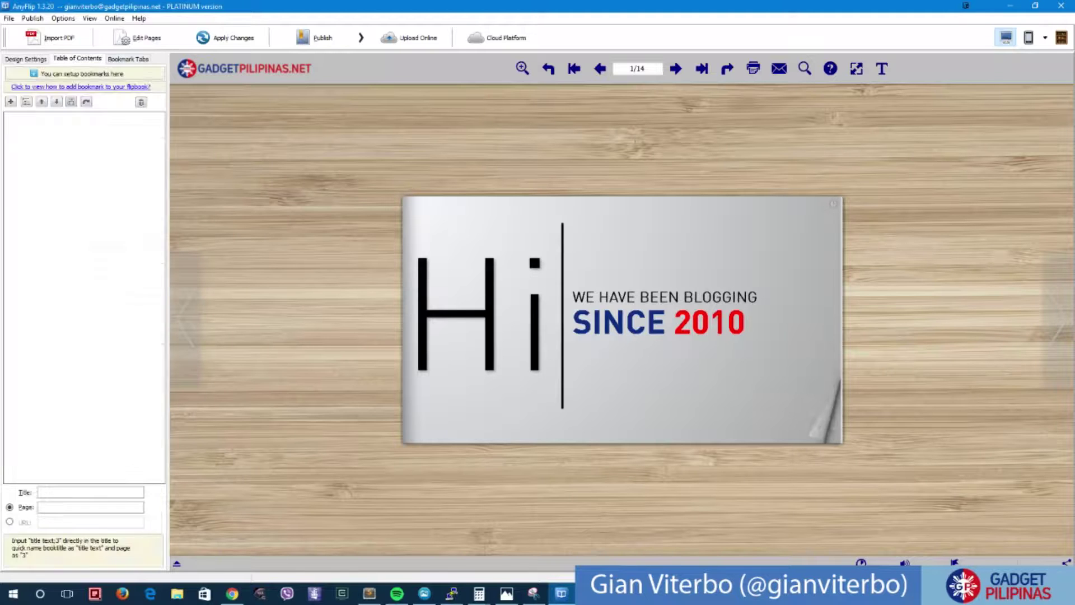
{"action": "left_click", "coordinate": [128, 59]}
{"action": "left_click", "coordinate": [77, 58]}
{"action": "left_click", "coordinate": [26, 58]}
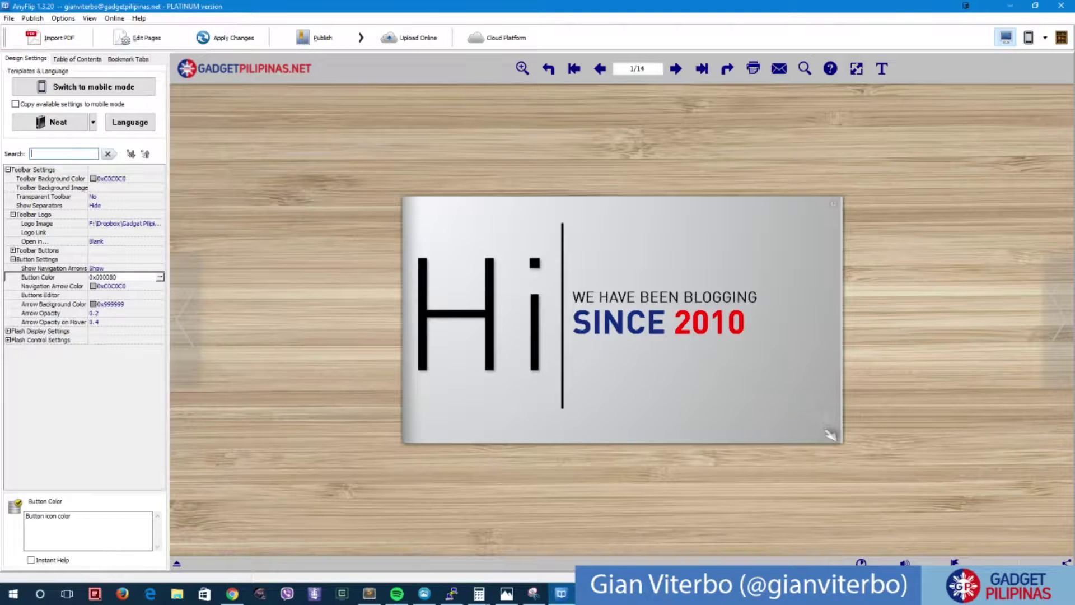
{"action": "type", "text": "themes"}
{"action": "key", "text": "BackSpace"}
{"action": "key", "text": "BackSpace"}
{"action": "key", "text": "BackSpace"}
{"action": "key", "text": "BackSpace"}
{"action": "key", "text": "BackSpace"}
{"action": "key", "text": "BackSpace"}
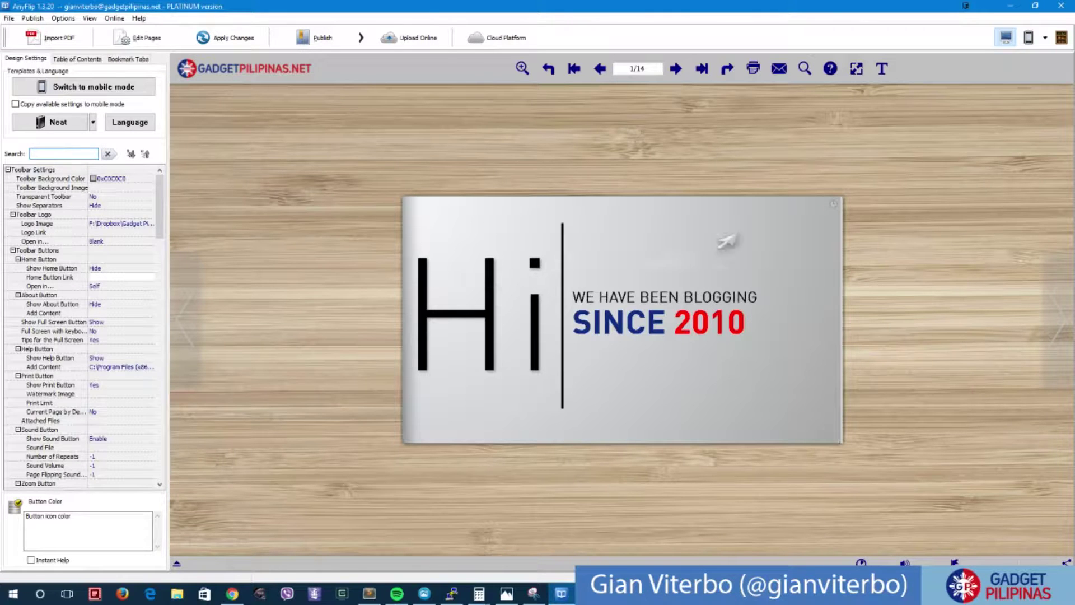
Set the Page Flipping Sound Volume to 50, apply the changes, and flip the first page to test it.
{"action": "scroll", "coordinate": [81, 325], "scroll_direction": "down", "scroll_amount": 5}
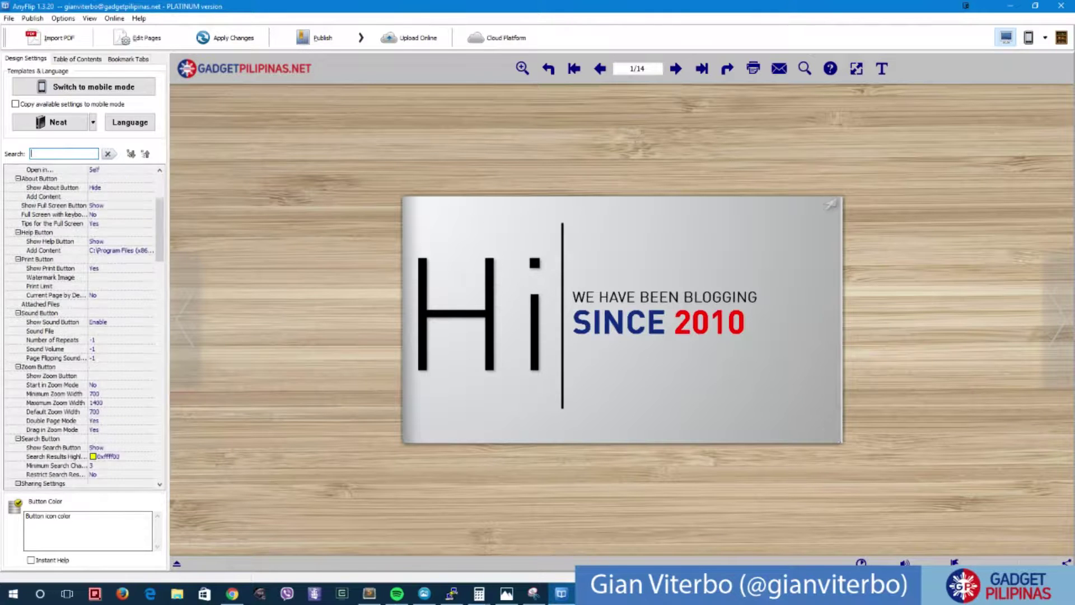
{"action": "left_click", "coordinate": [73, 358]}
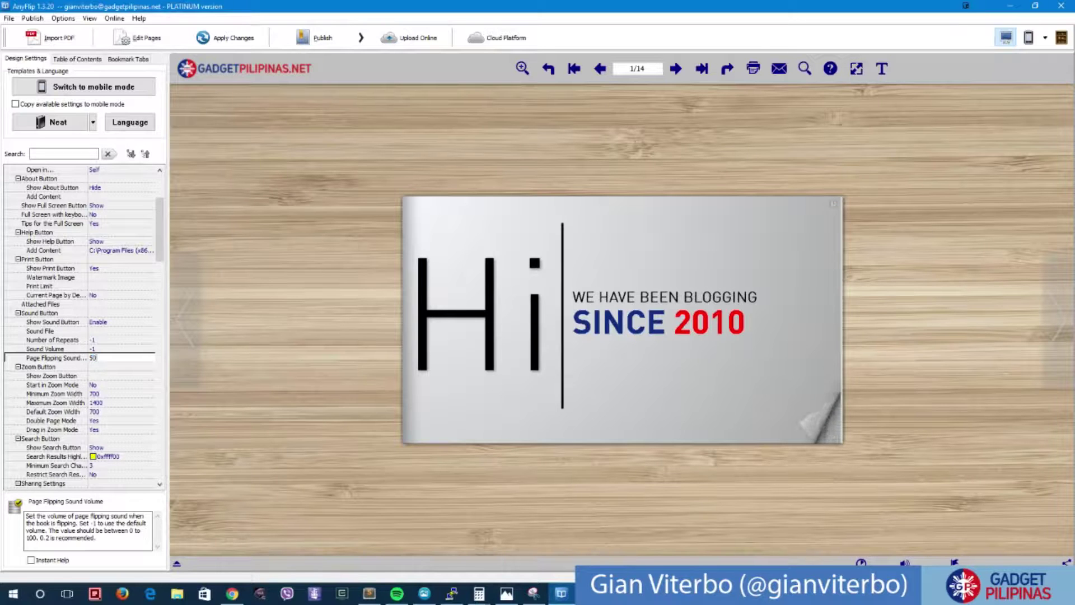
{"action": "left_click", "coordinate": [225, 38]}
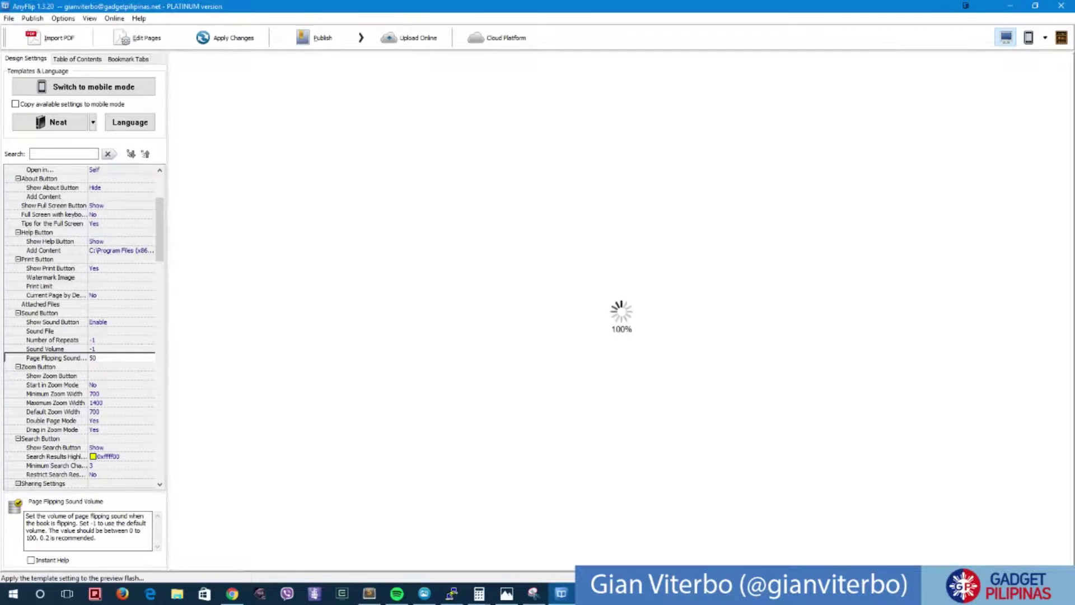
{"action": "left_click", "coordinate": [834, 434]}
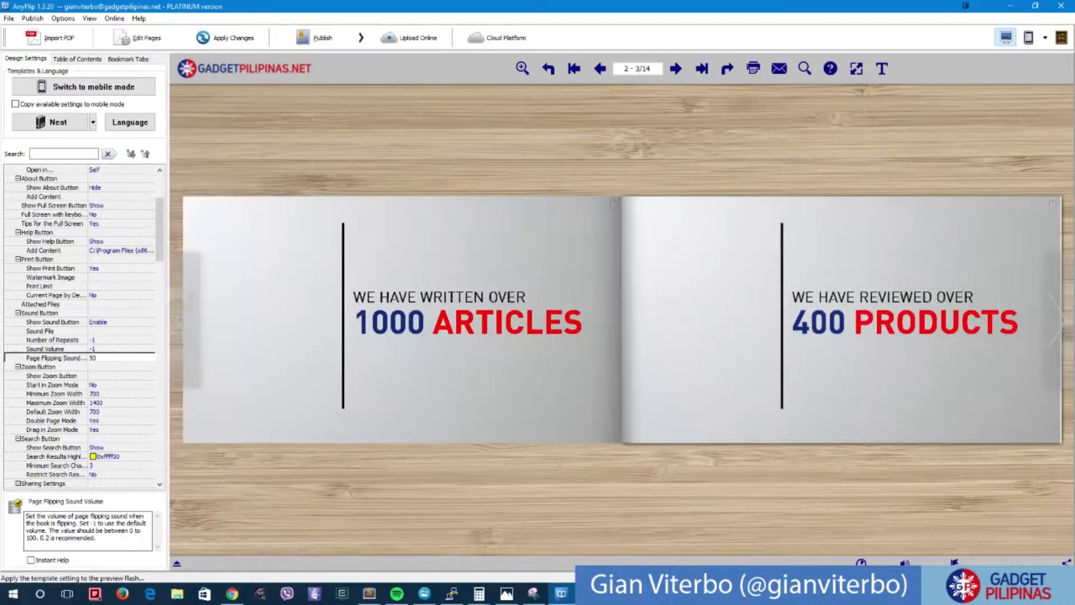
Restore the Page Flipping Sound Volume to -1, apply the changes, and test by flipping the first page forward and back.
{"action": "left_click", "coordinate": [112, 349]}
{"action": "left_click", "coordinate": [112, 357]}
{"action": "left_click", "coordinate": [222, 37]}
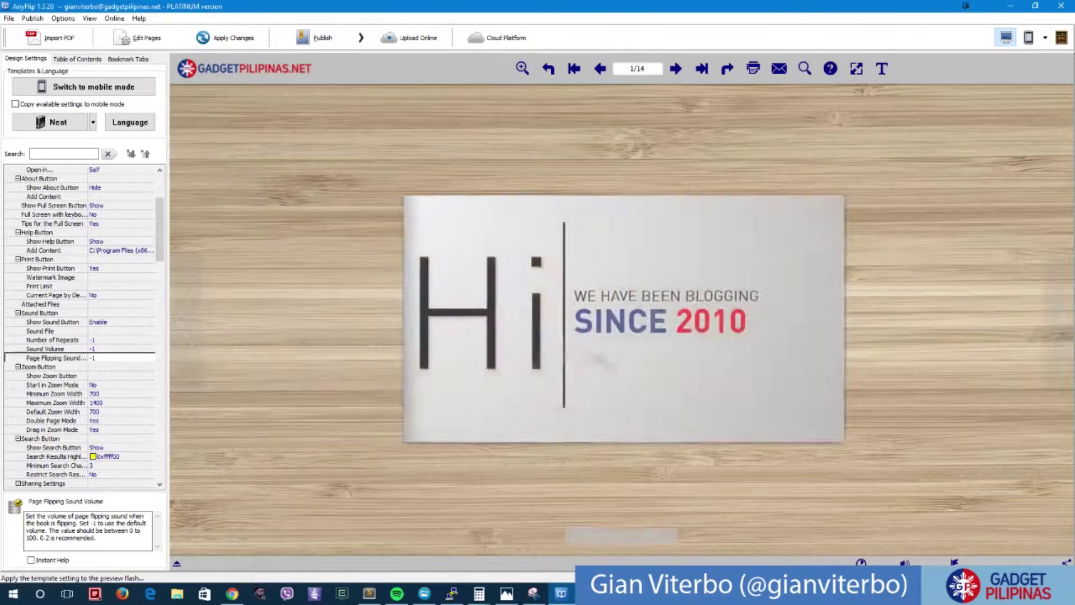
{"action": "left_click", "coordinate": [831, 432]}
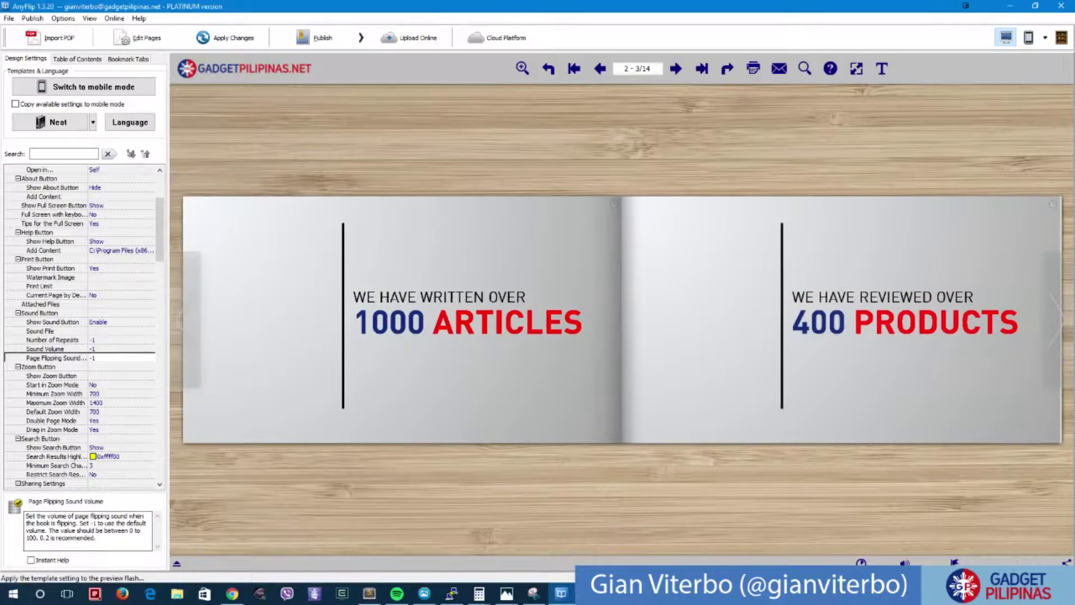
{"action": "left_click", "coordinate": [193, 433]}
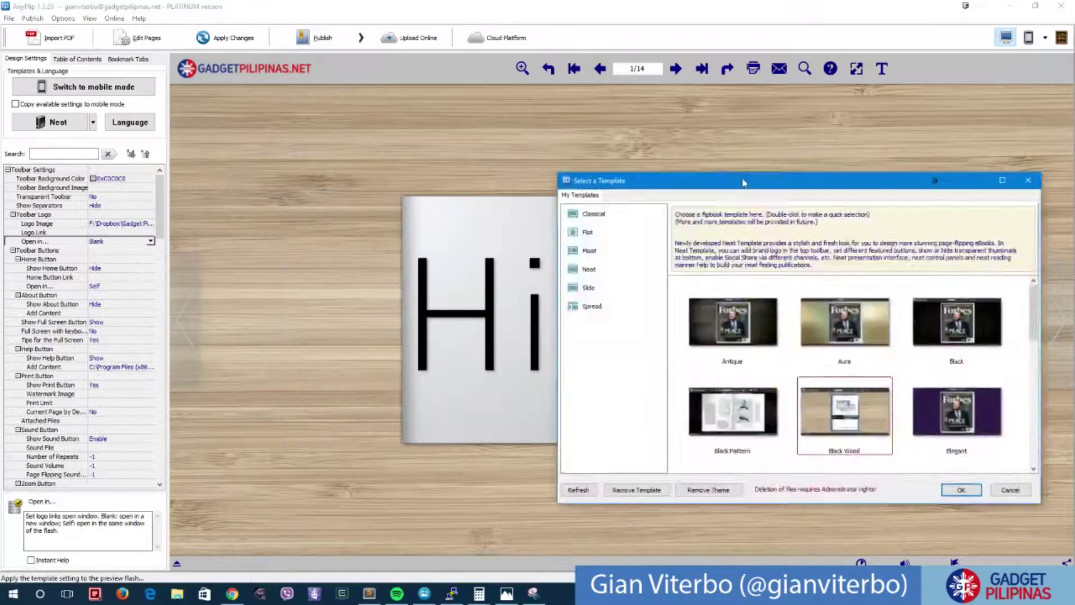
Browse the themes available in the Flat, Float, Neat, Slide and Spread flipbook template categories.
{"action": "left_click_drag", "start_coordinate": [744, 180], "coordinate": [461, 126]}
{"action": "left_click", "coordinate": [305, 176]}
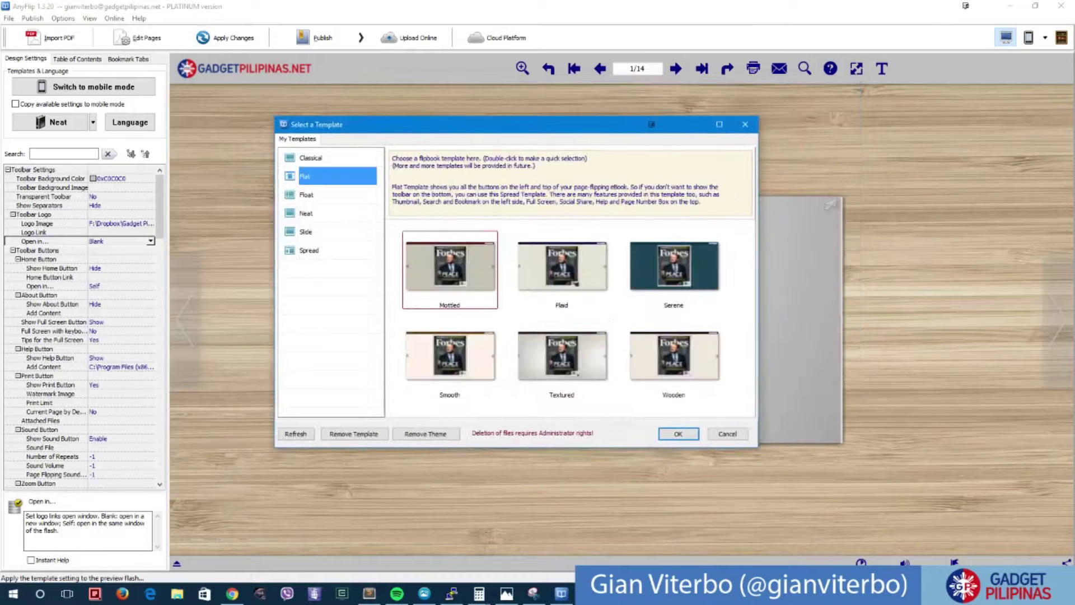
{"action": "left_click", "coordinate": [306, 194]}
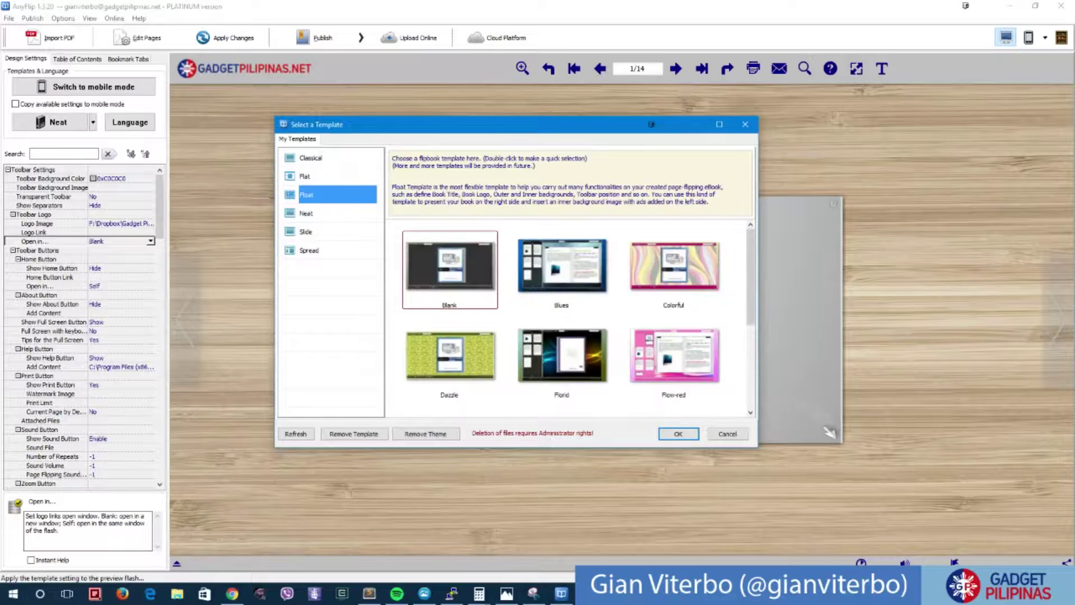
{"action": "left_click", "coordinate": [307, 213]}
{"action": "scroll", "coordinate": [569, 320], "scroll_direction": "down", "scroll_amount": 7}
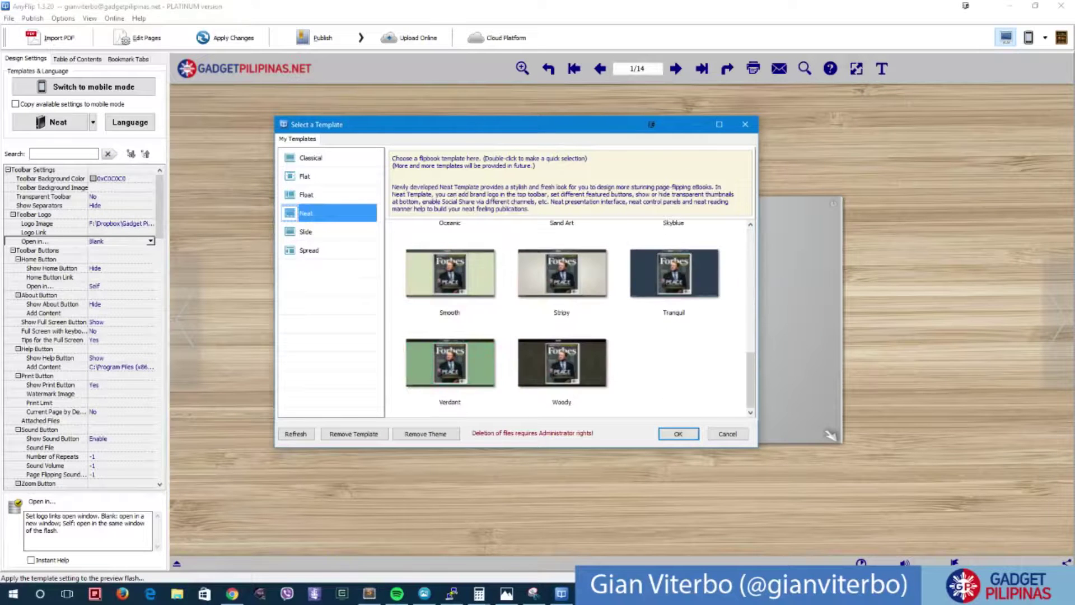
{"action": "key", "text": "Down"}
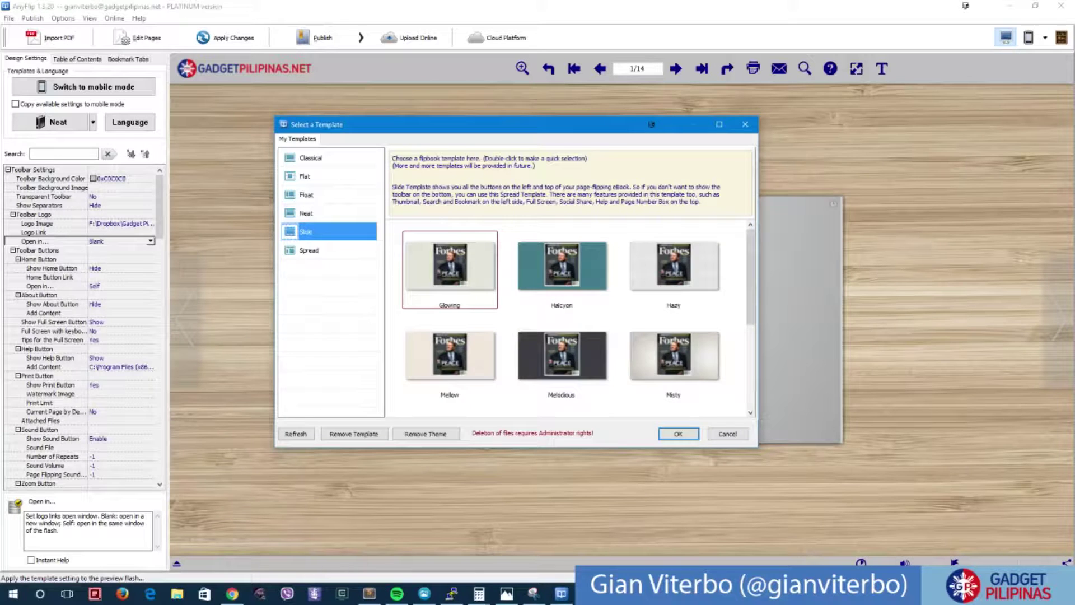
{"action": "key", "text": "Down"}
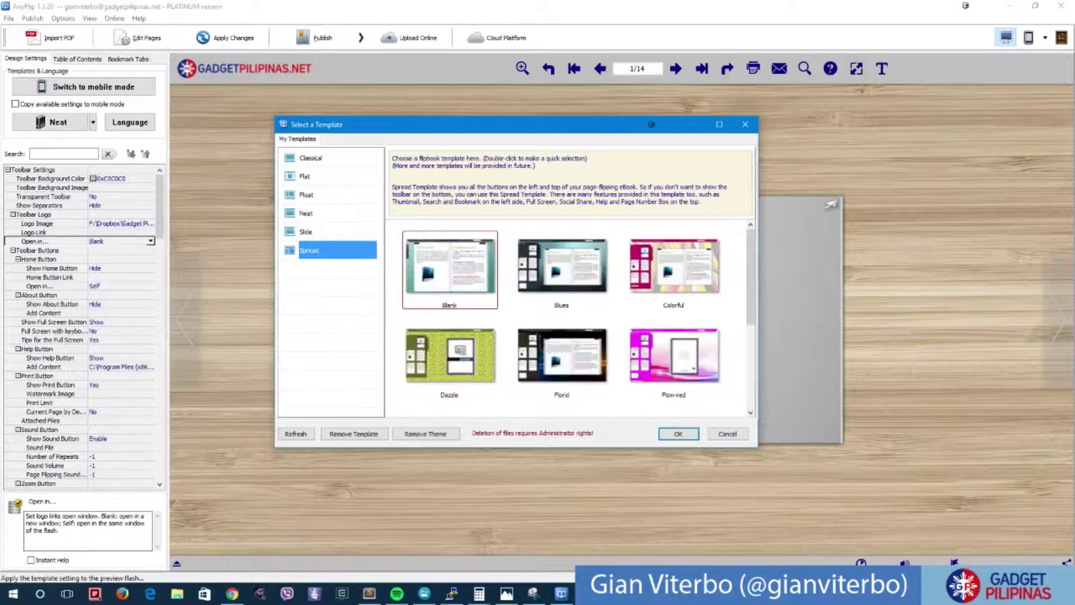
{"action": "scroll", "coordinate": [651, 124], "scroll_direction": "down", "scroll_amount": 3}
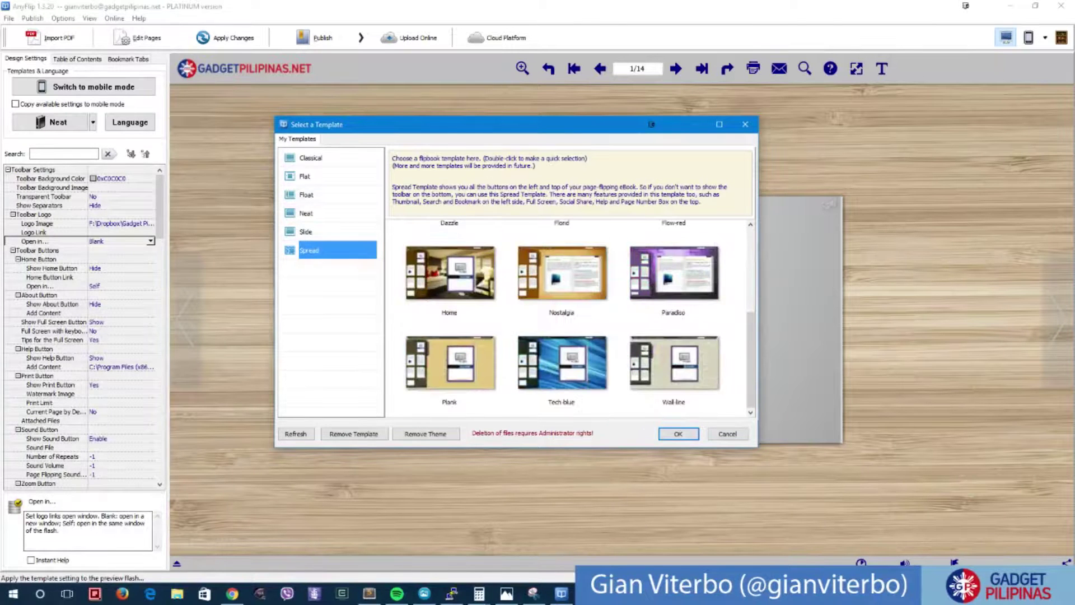
Apply the Serene theme from the Flat template category to the book.
{"action": "key", "text": "Up"}
{"action": "key", "text": "Up"}
{"action": "key", "text": "Up"}
{"action": "key", "text": "Up"}
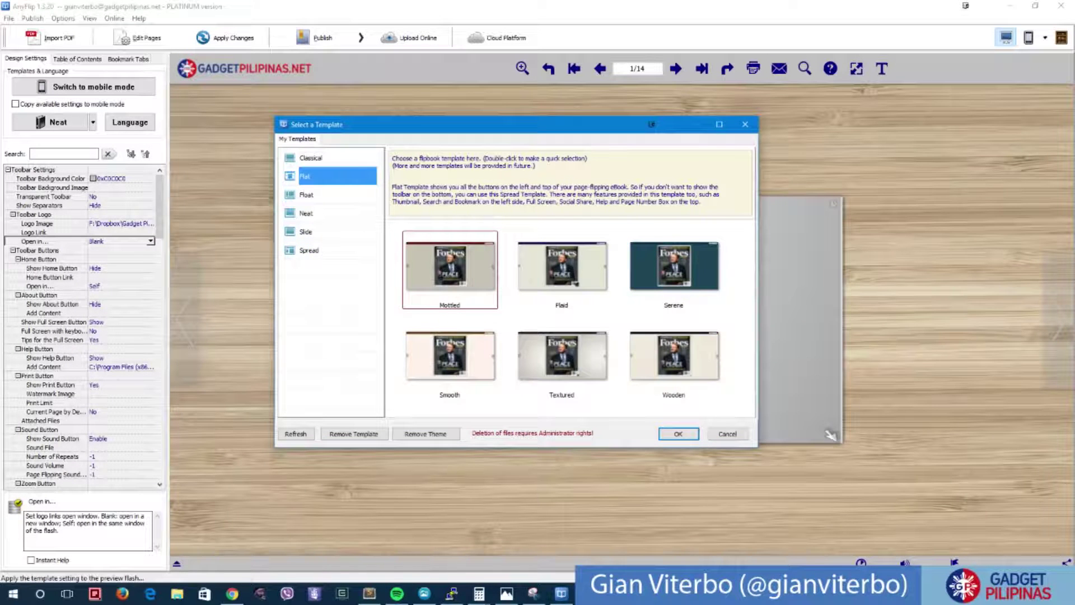
{"action": "left_click", "coordinate": [674, 269]}
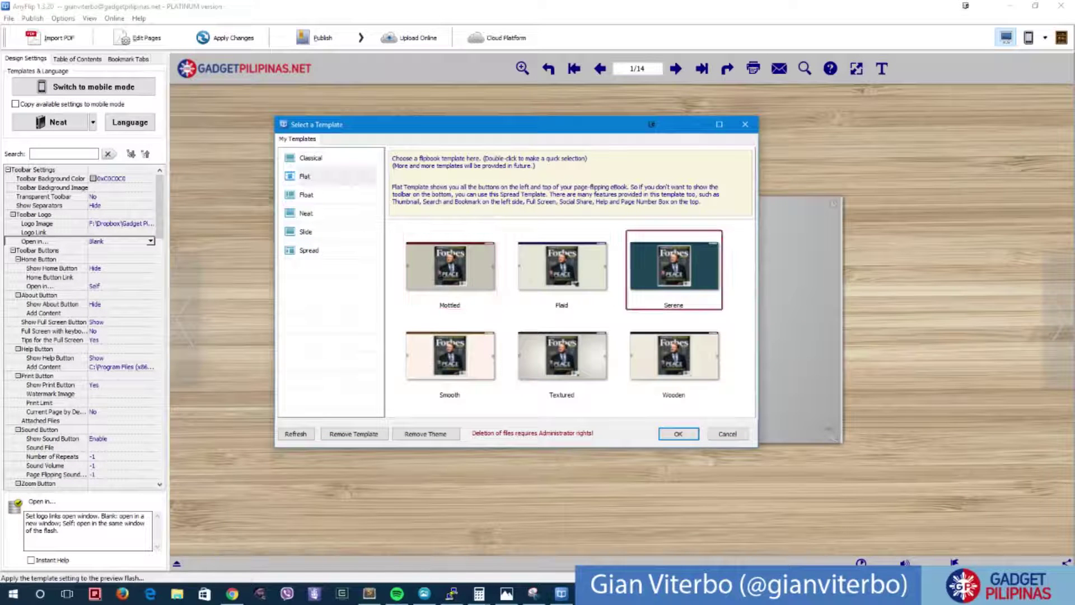
{"action": "key", "text": "Return"}
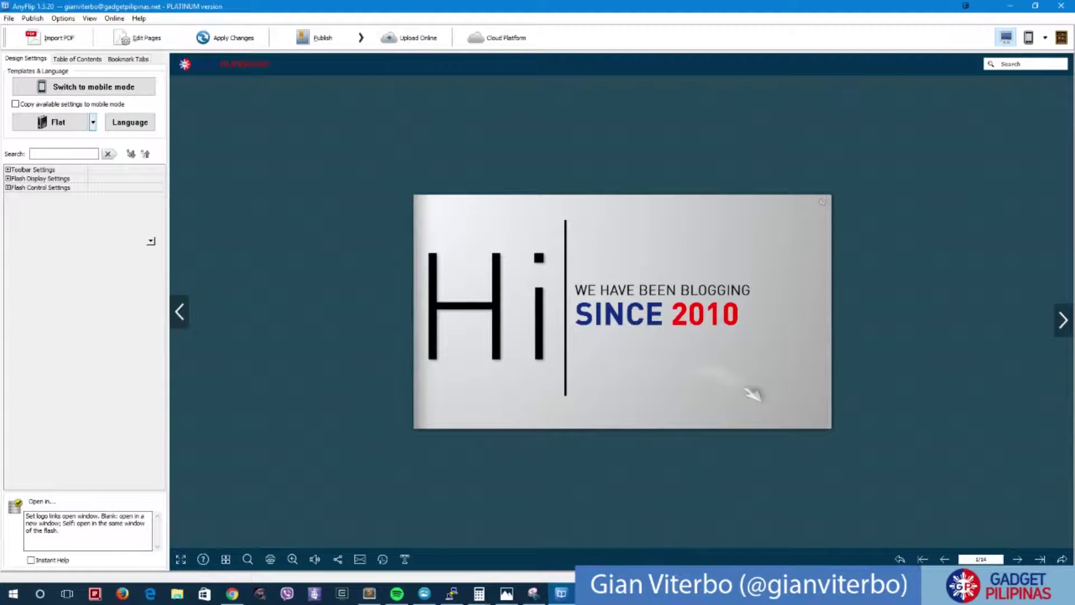
Search the Flat template's design settings for "logo" and set the logo image to Full Logo White.png.
{"action": "left_click", "coordinate": [7, 170]}
{"action": "left_click", "coordinate": [12, 179]}
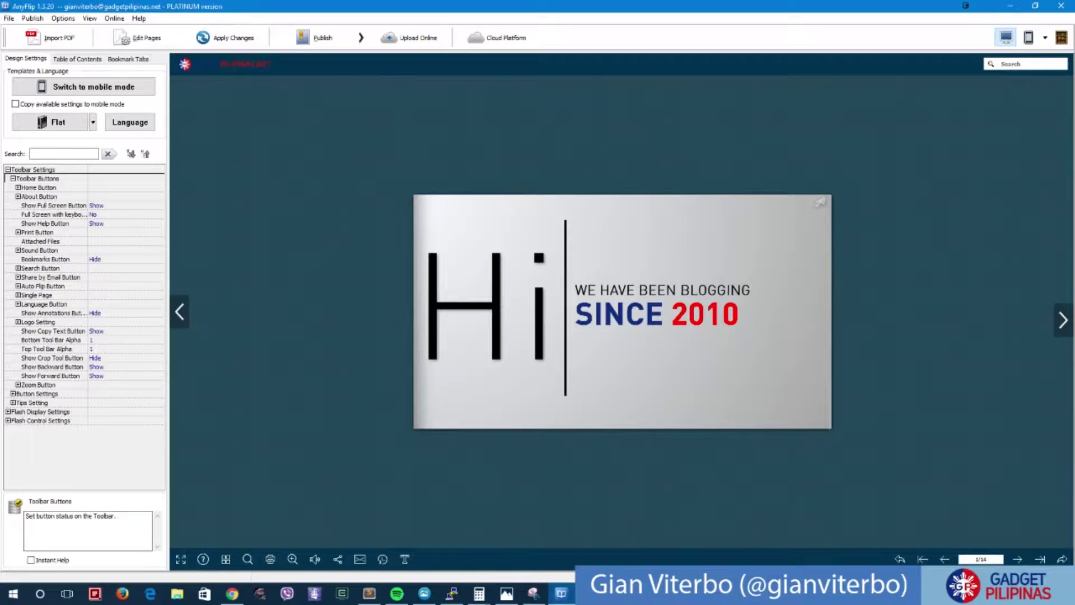
{"action": "left_click", "coordinate": [64, 153]}
{"action": "type", "text": "logo"}
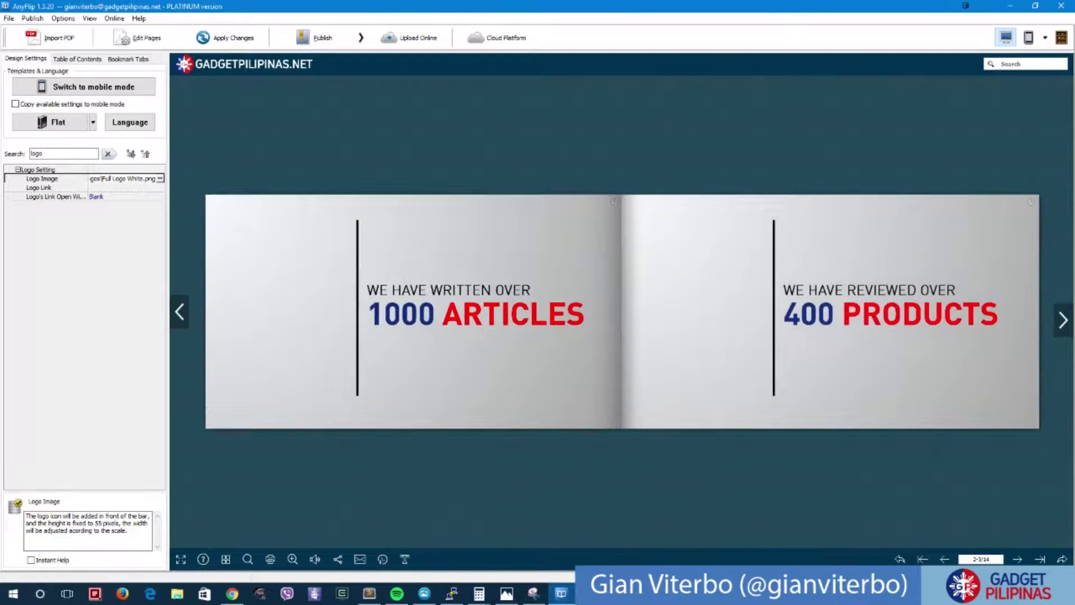
Search the design settings for "flip" to review the page flipping options, clear the search, and turn the preview to the next spread.
{"action": "double_click", "coordinate": [38, 154]}
{"action": "type", "text": "flip"}
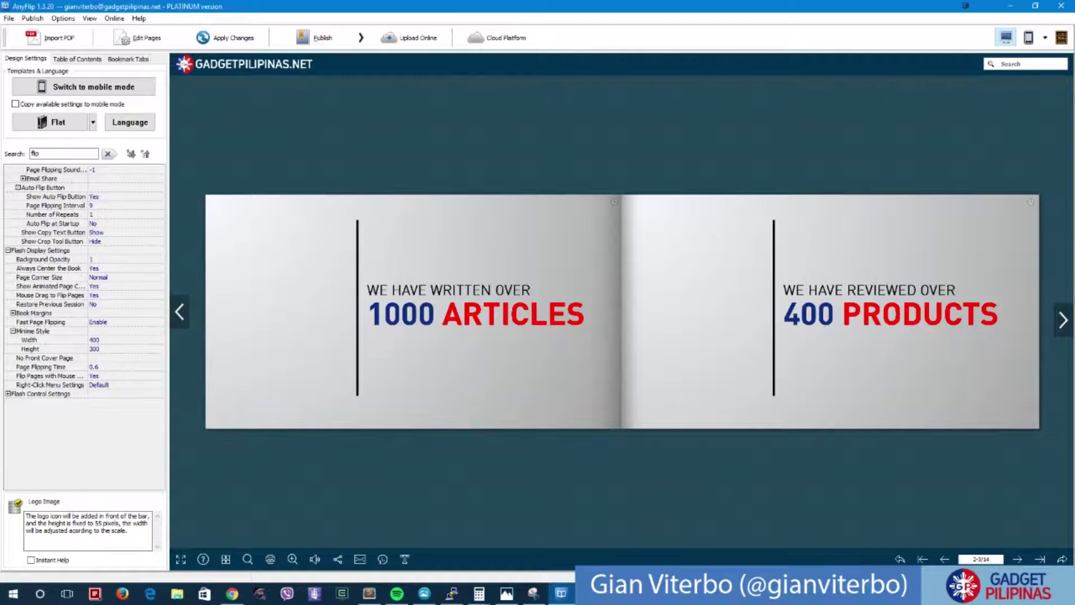
{"action": "left_click", "coordinate": [108, 154]}
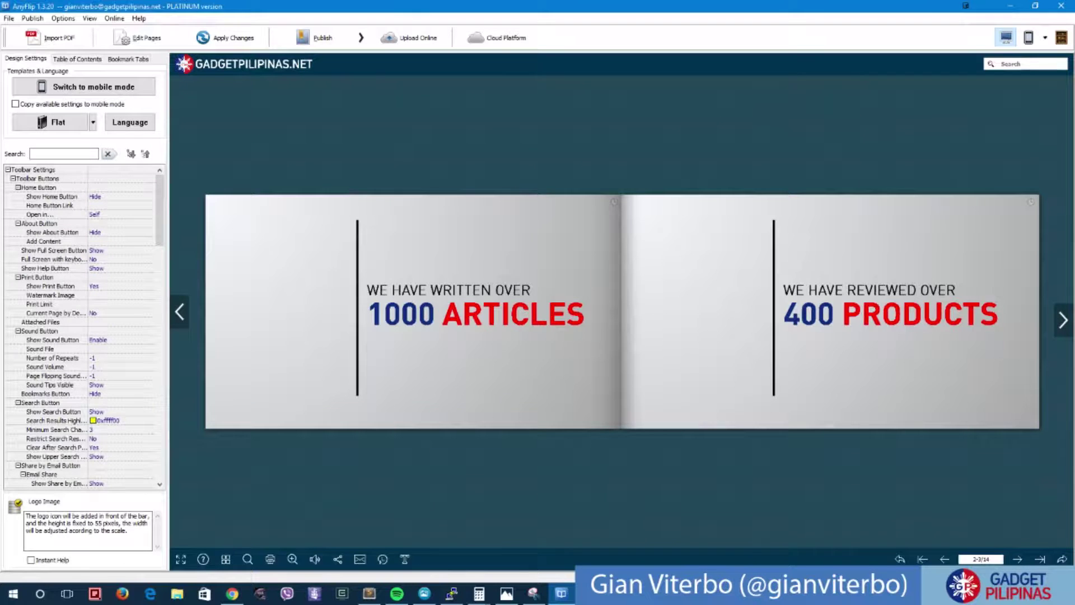
{"action": "key", "text": "Right"}
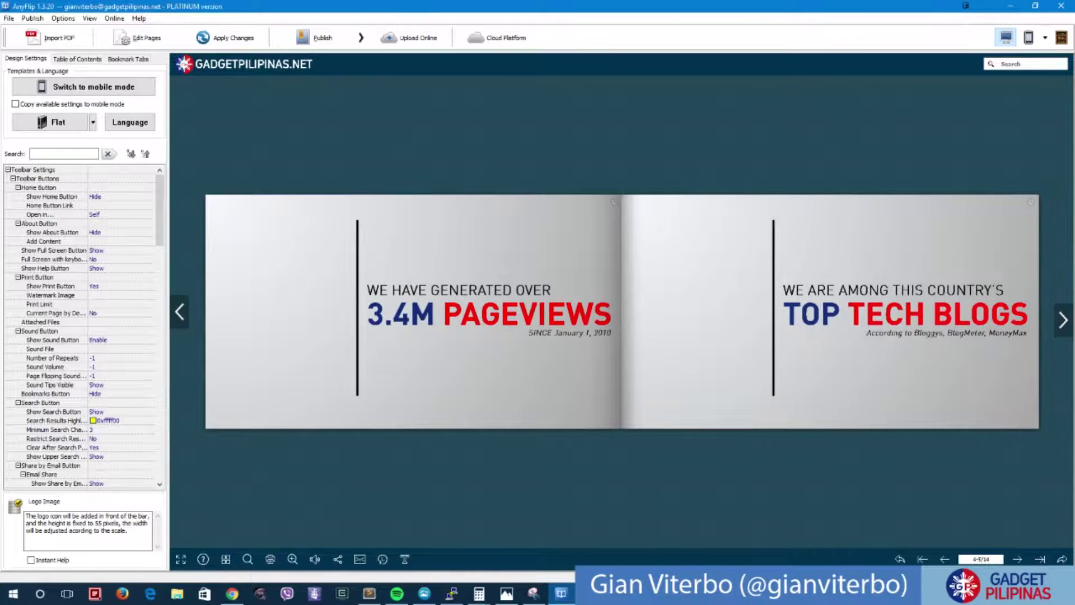
Page through the book preview to check the inner spreads and the closing Thank You page.
{"action": "left_click", "coordinate": [179, 312]}
{"action": "left_click", "coordinate": [179, 312]}
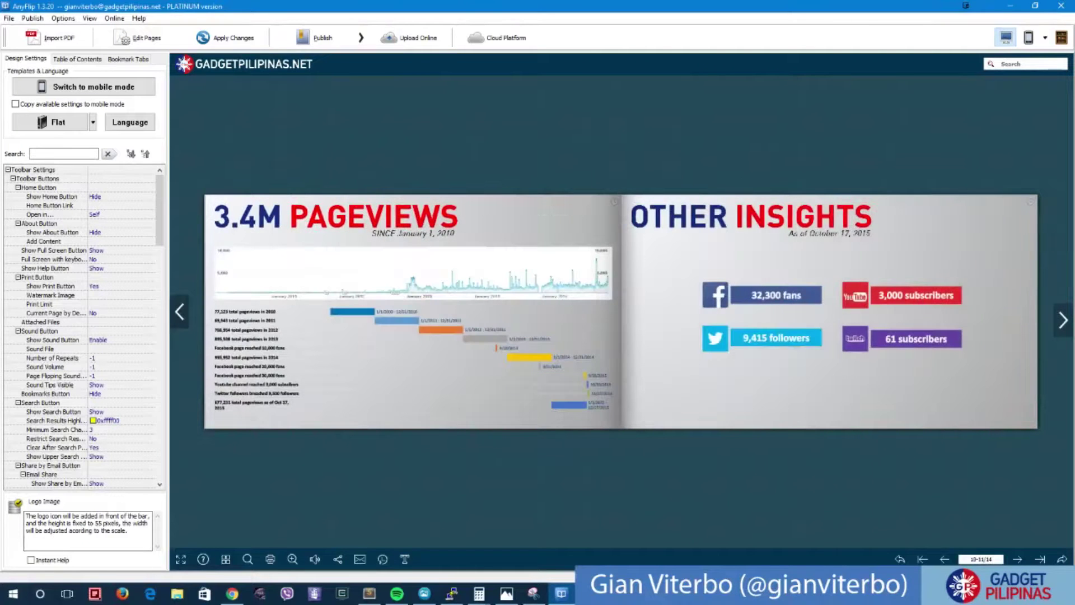
{"action": "left_click", "coordinate": [179, 312]}
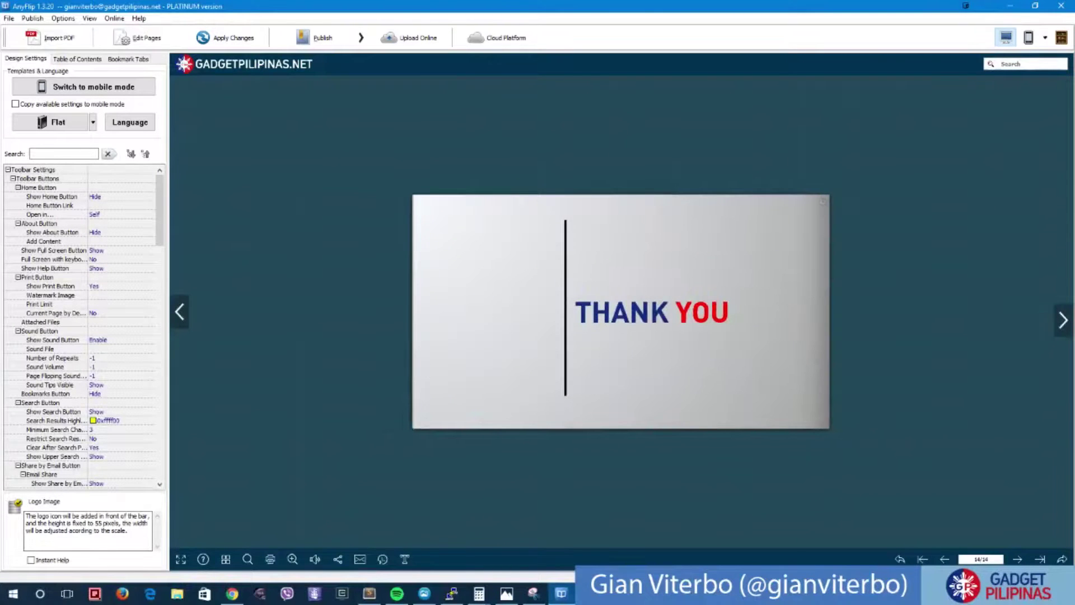
{"action": "key", "text": "Left"}
{"action": "key", "text": "Left"}
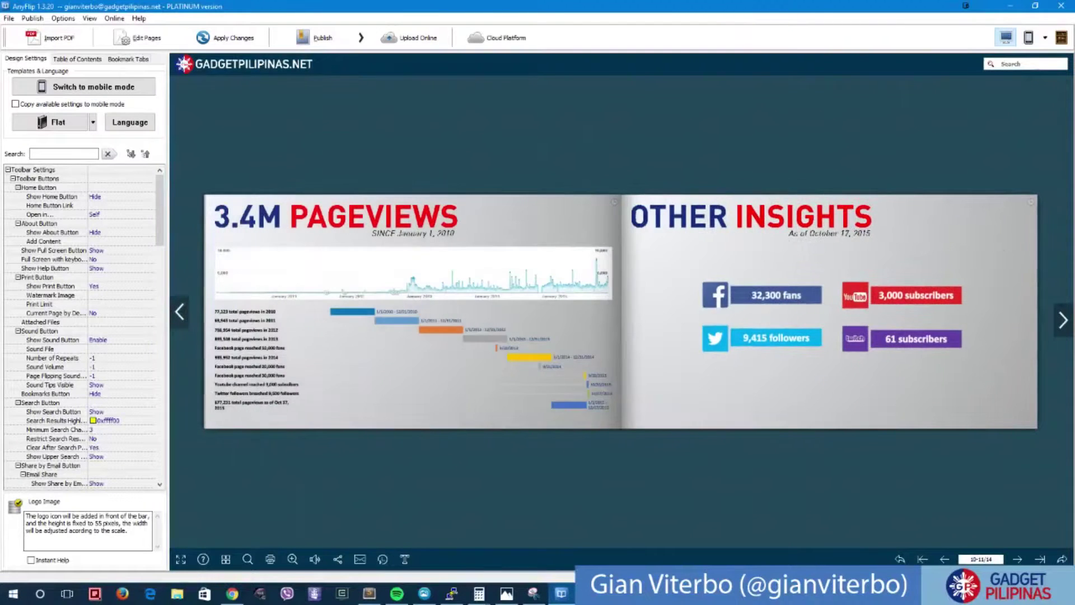
{"action": "key", "text": "Left"}
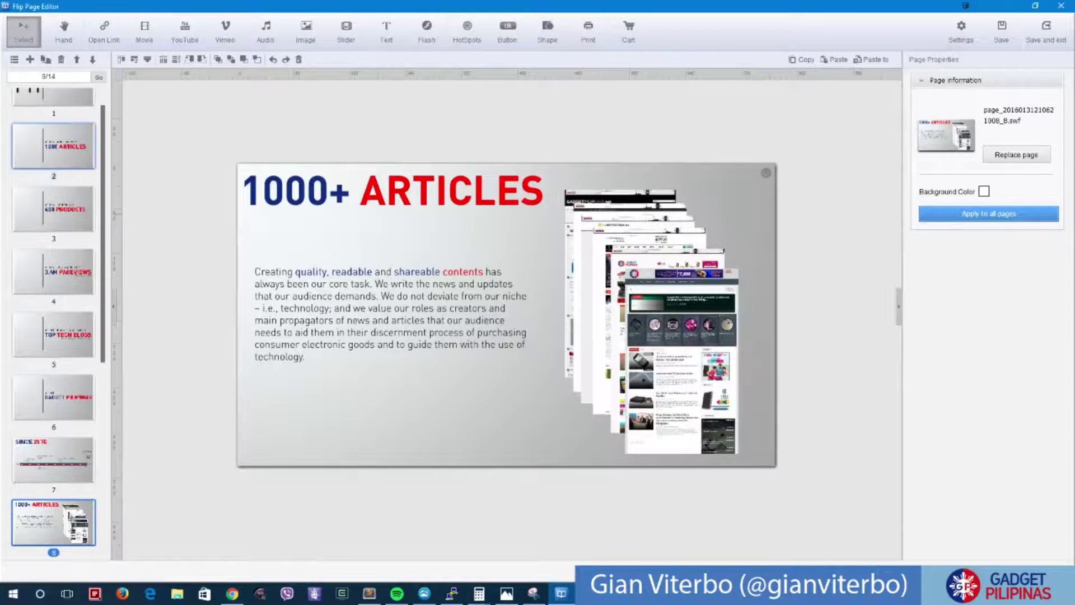
Look through the book's first six pages in the page editor.
{"action": "scroll", "coordinate": [53, 146], "scroll_direction": "up", "scroll_amount": 1}
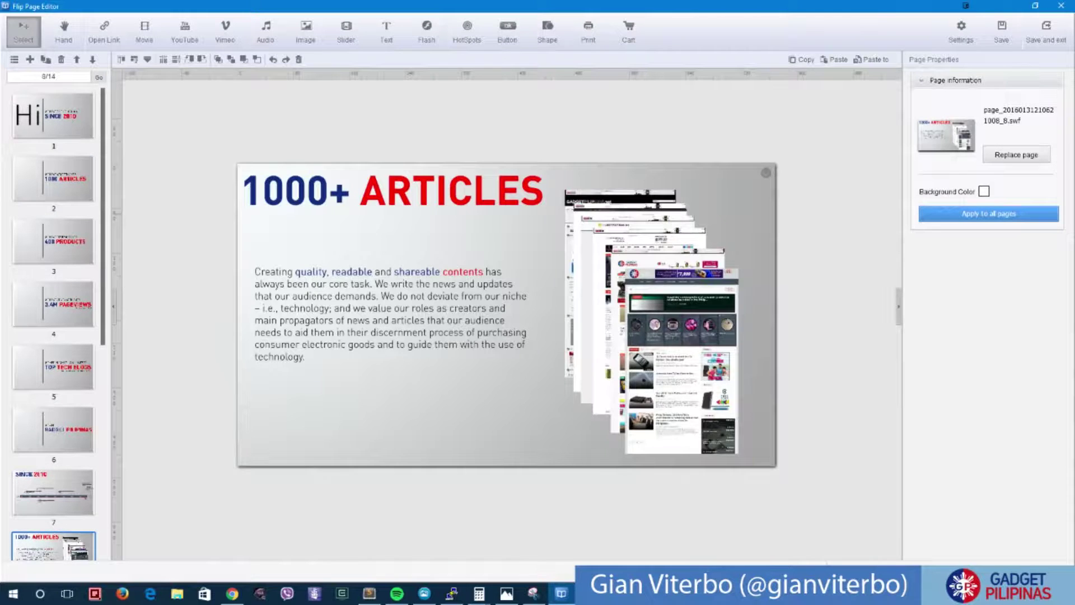
{"action": "left_click", "coordinate": [54, 116]}
{"action": "left_click", "coordinate": [54, 179]}
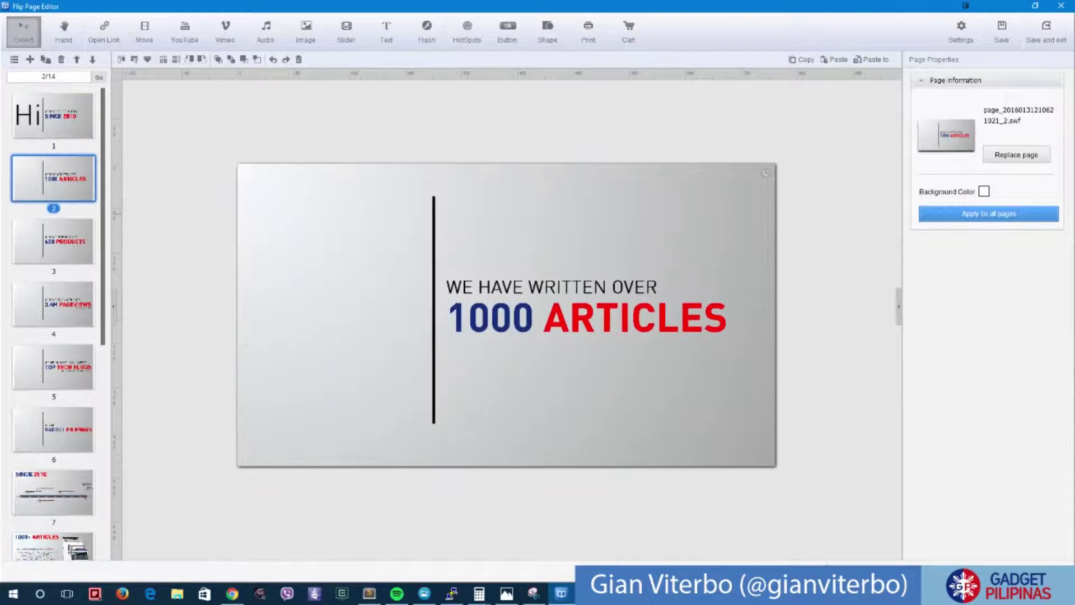
{"action": "left_click", "coordinate": [54, 116]}
{"action": "left_click", "coordinate": [54, 179]}
{"action": "left_click", "coordinate": [54, 242]}
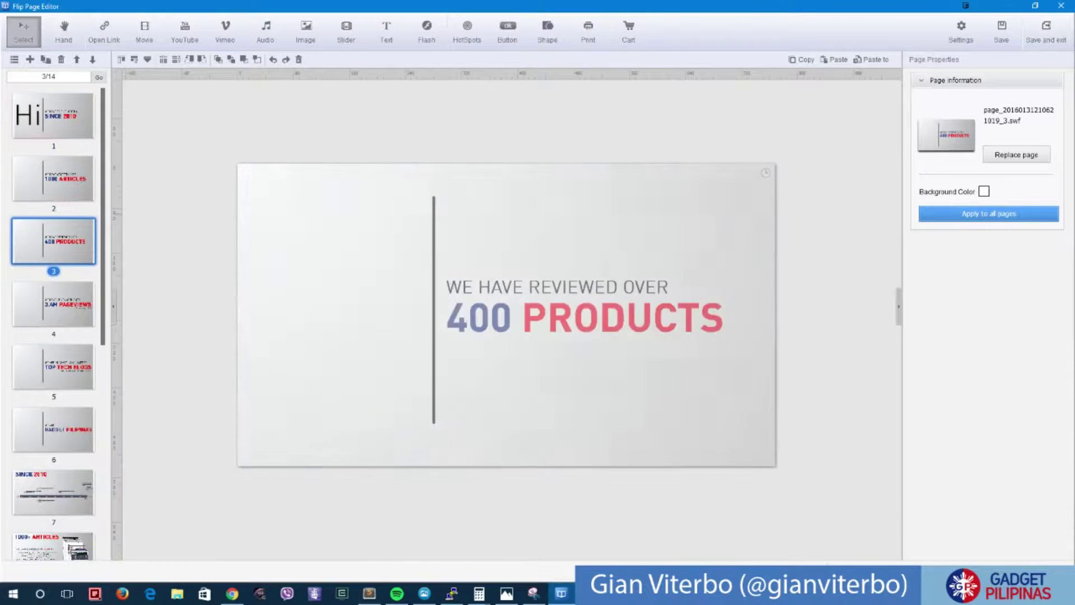
{"action": "left_click", "coordinate": [54, 304]}
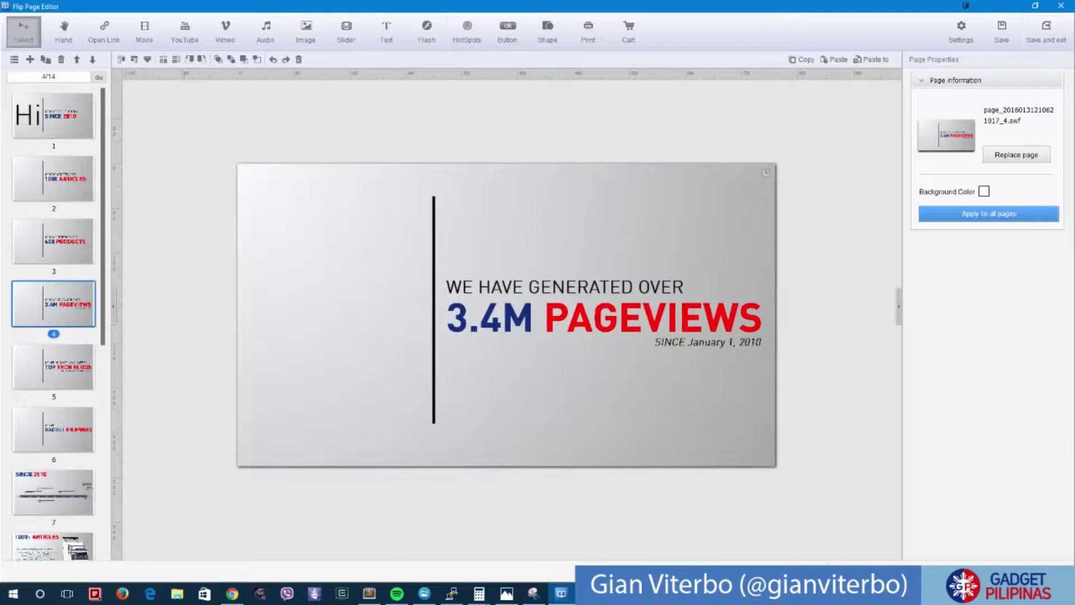
{"action": "left_click", "coordinate": [53, 367]}
{"action": "left_click", "coordinate": [53, 178]}
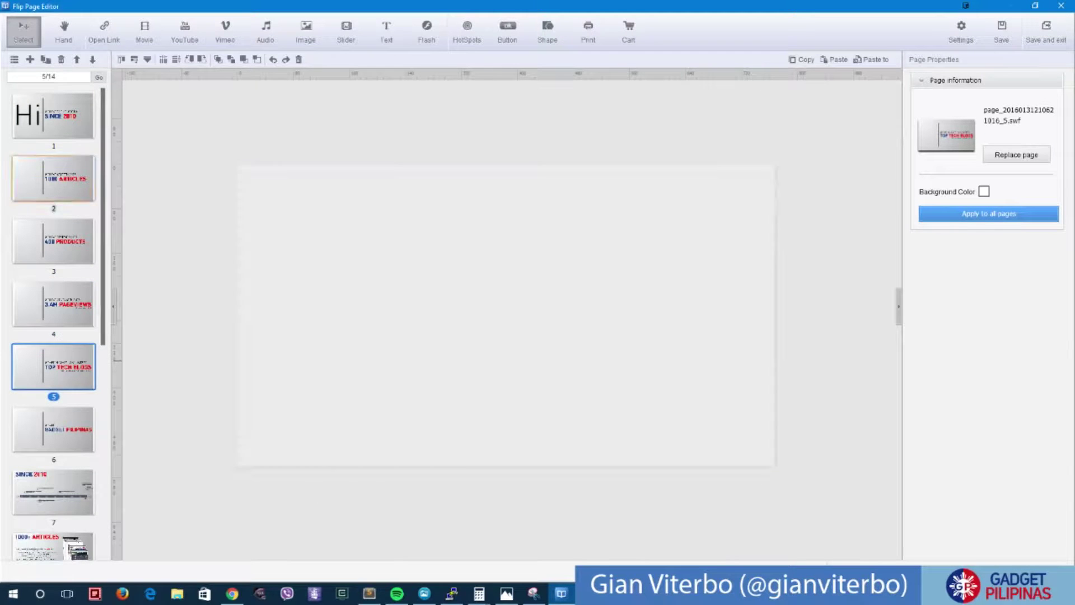
{"action": "left_click", "coordinate": [54, 431]}
{"action": "scroll", "coordinate": [53, 434], "scroll_direction": "down", "scroll_amount": 4}
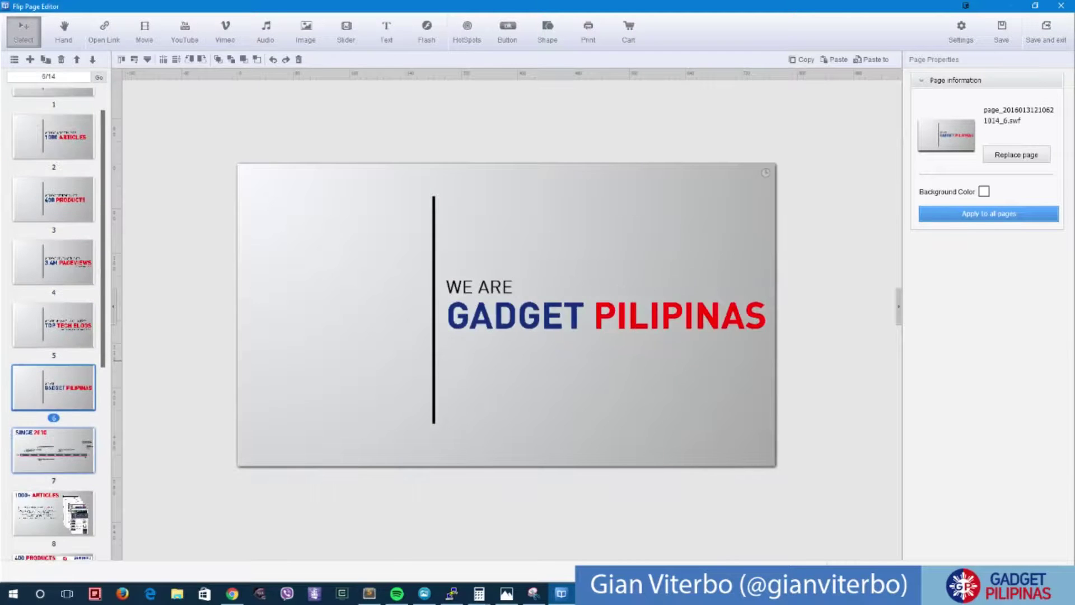
Insert a YouTube player with the first skin on page 9, filling the space below the 400 Products text.
{"action": "left_click", "coordinate": [54, 441]}
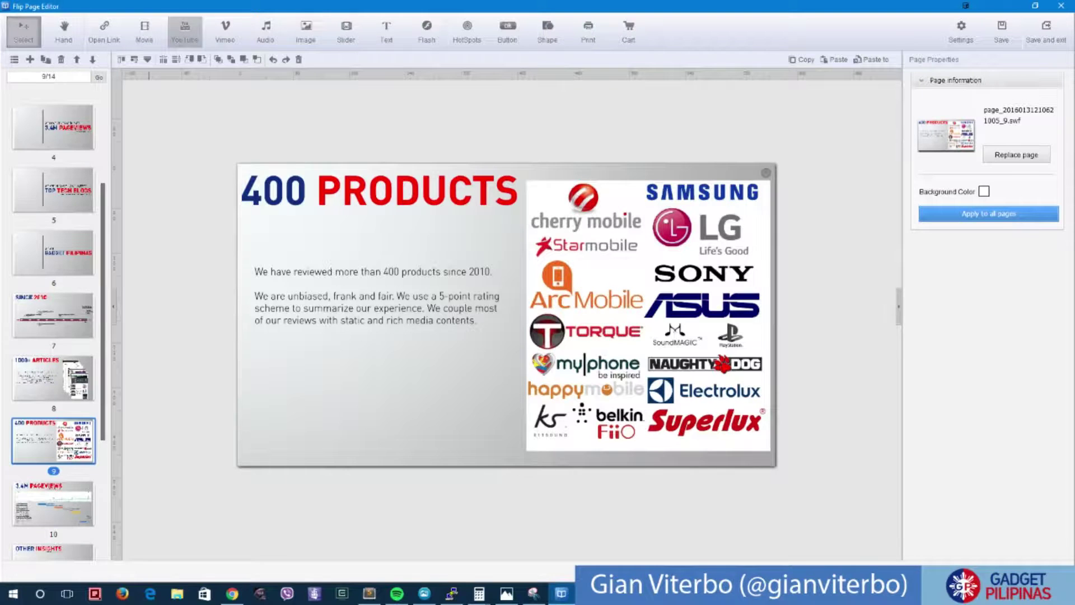
{"action": "left_click", "coordinate": [185, 32]}
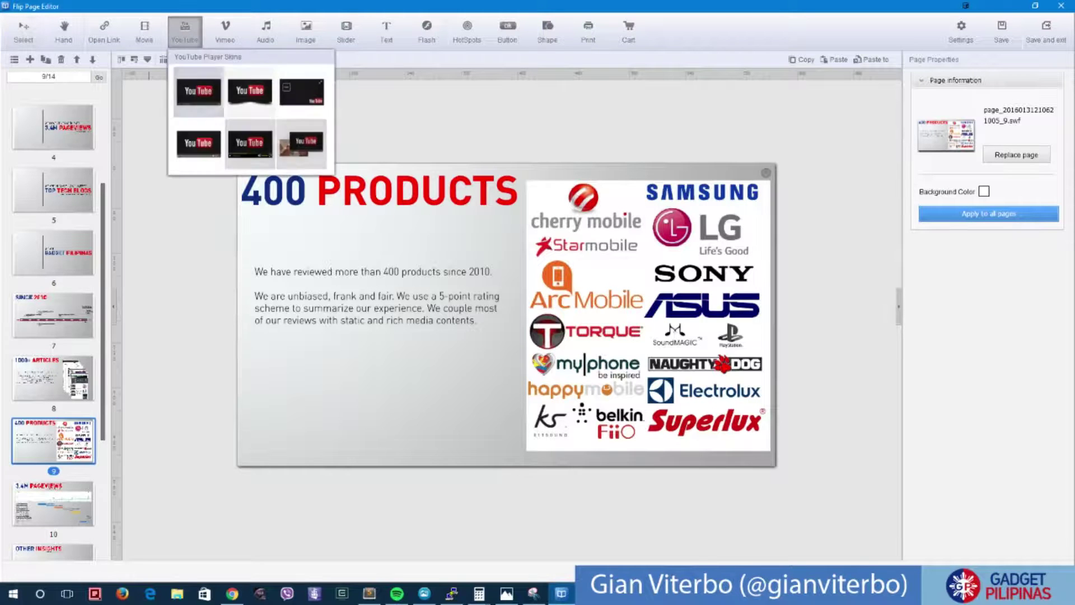
{"action": "left_click", "coordinate": [199, 92]}
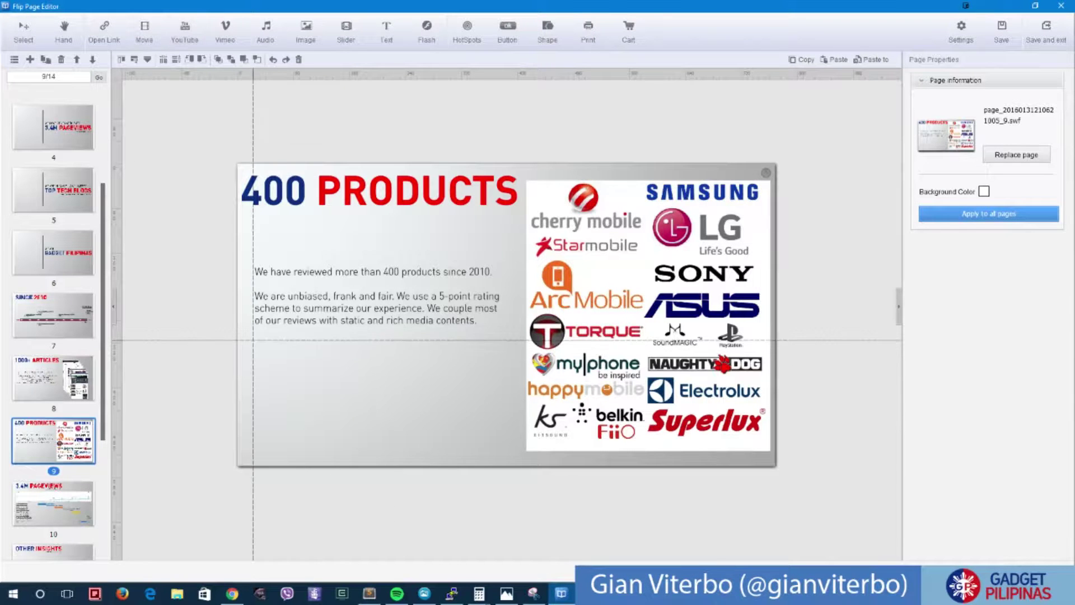
{"action": "left_click_drag", "start_coordinate": [252, 339], "coordinate": [499, 447]}
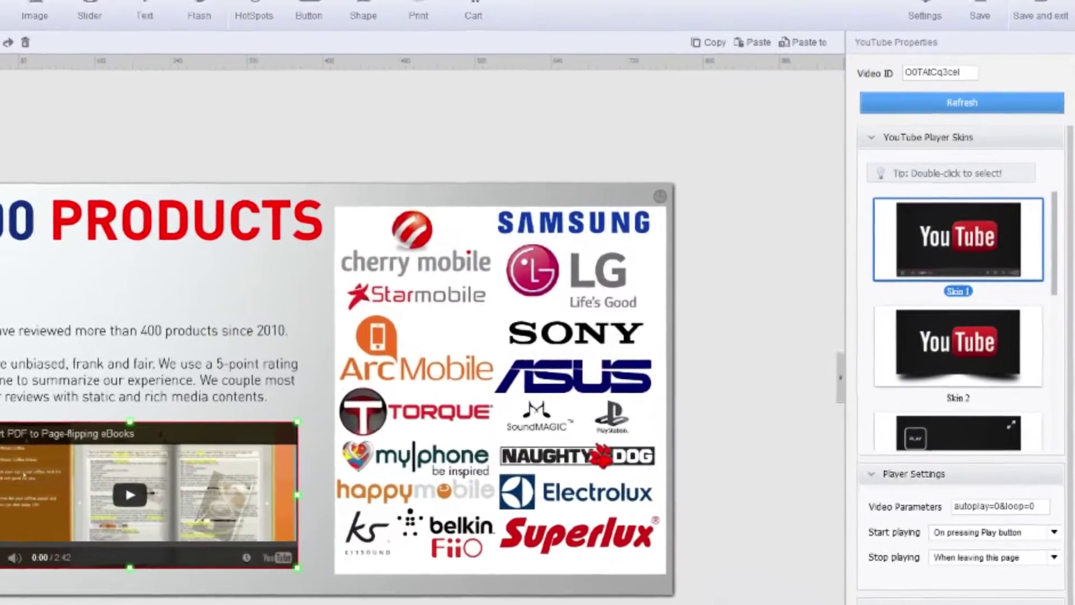
Browse the YouTube player skins for the inserted video and highlight Skin 3.
{"action": "scroll", "coordinate": [967, 308], "scroll_direction": "down", "scroll_amount": 3}
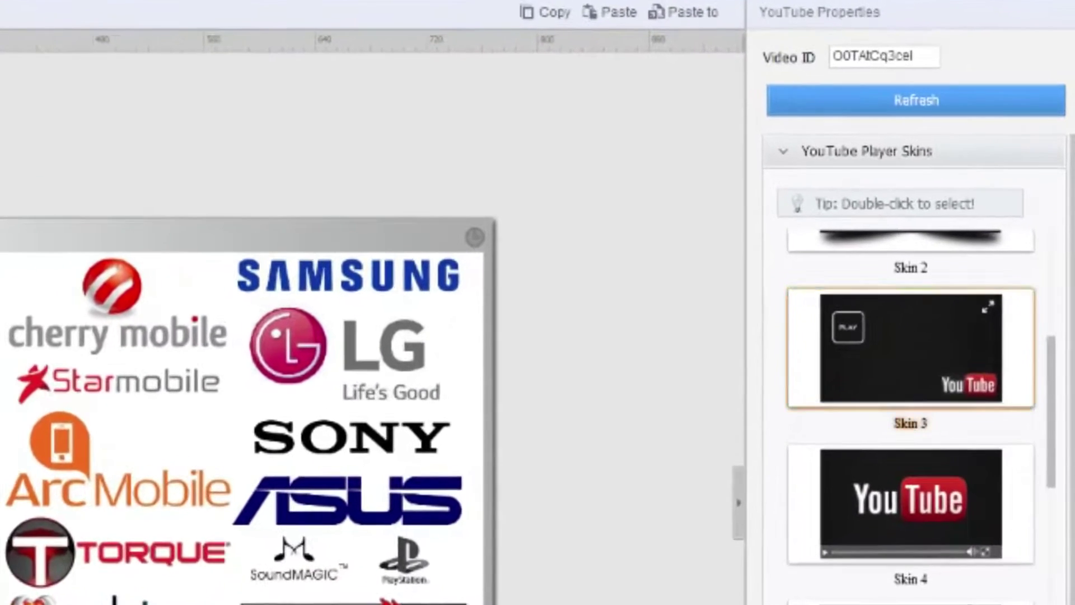
{"action": "left_click", "coordinate": [927, 323]}
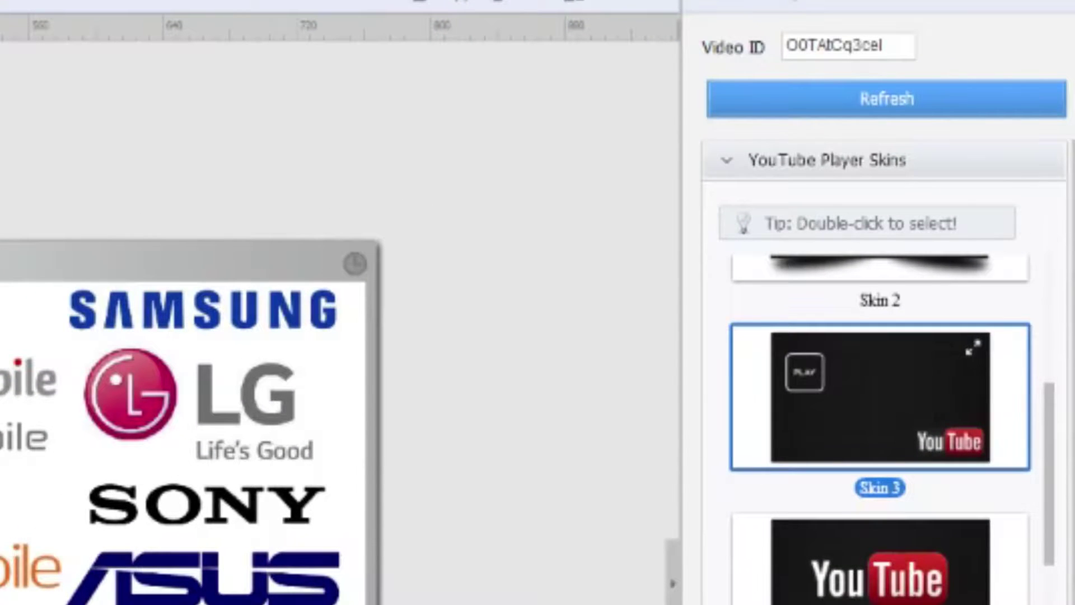
{"action": "scroll", "coordinate": [883, 373], "scroll_direction": "down", "scroll_amount": 1}
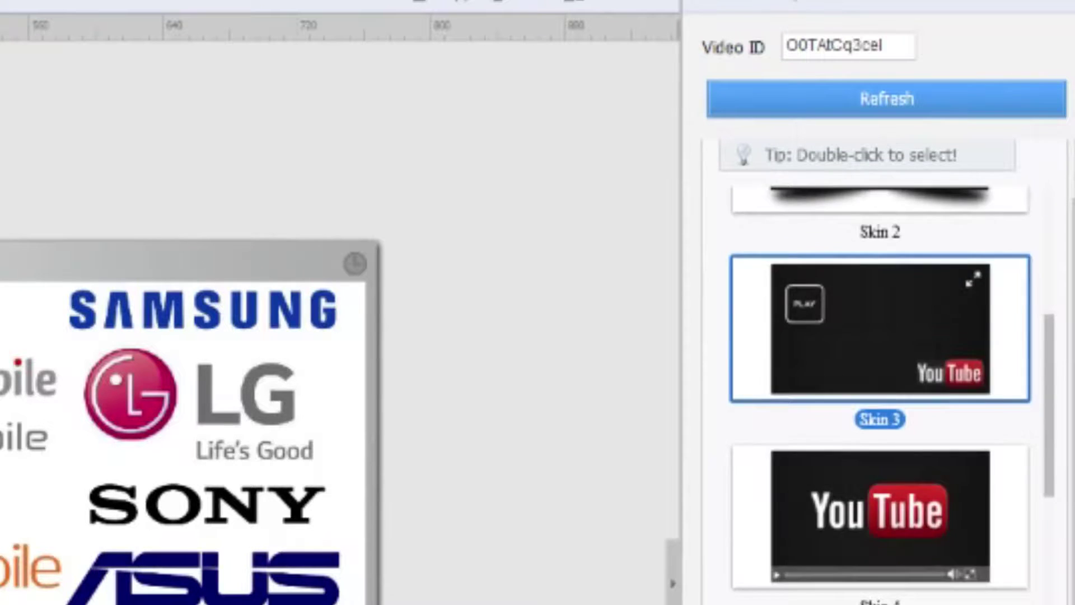
{"action": "scroll", "coordinate": [880, 392], "scroll_direction": "up", "scroll_amount": 4}
Set the YouTube player's video ID to gquFg50W030, then save the page edits and exit the page editor.
{"action": "left_click", "coordinate": [832, 45]}
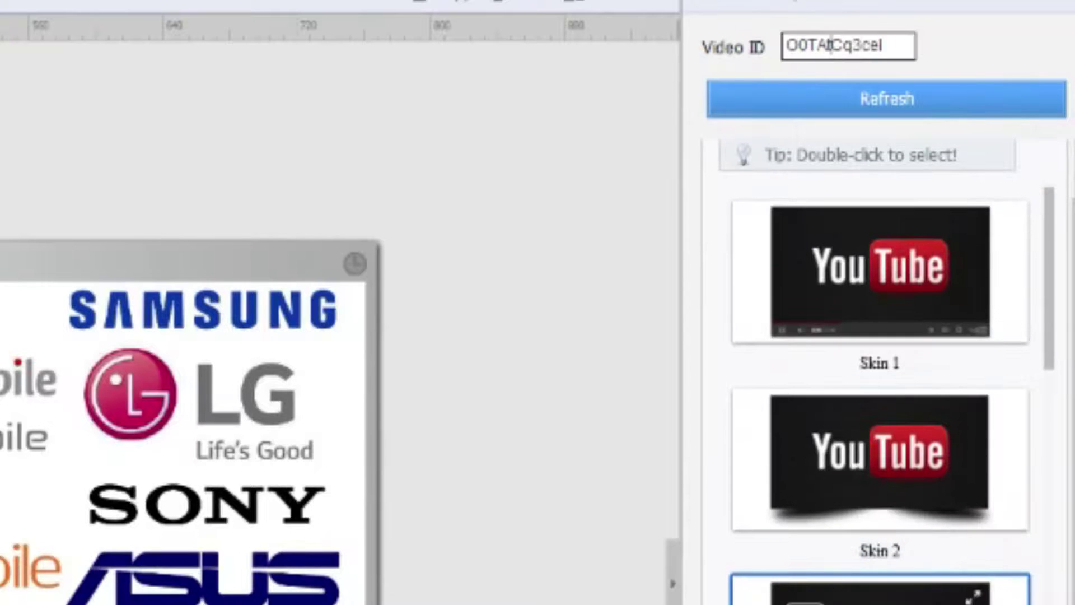
{"action": "key", "text": "ctrl+a"}
{"action": "type", "text": "https://www.youtube.com/watch?v=gquFg50W030"}
{"action": "key", "text": "Home"}
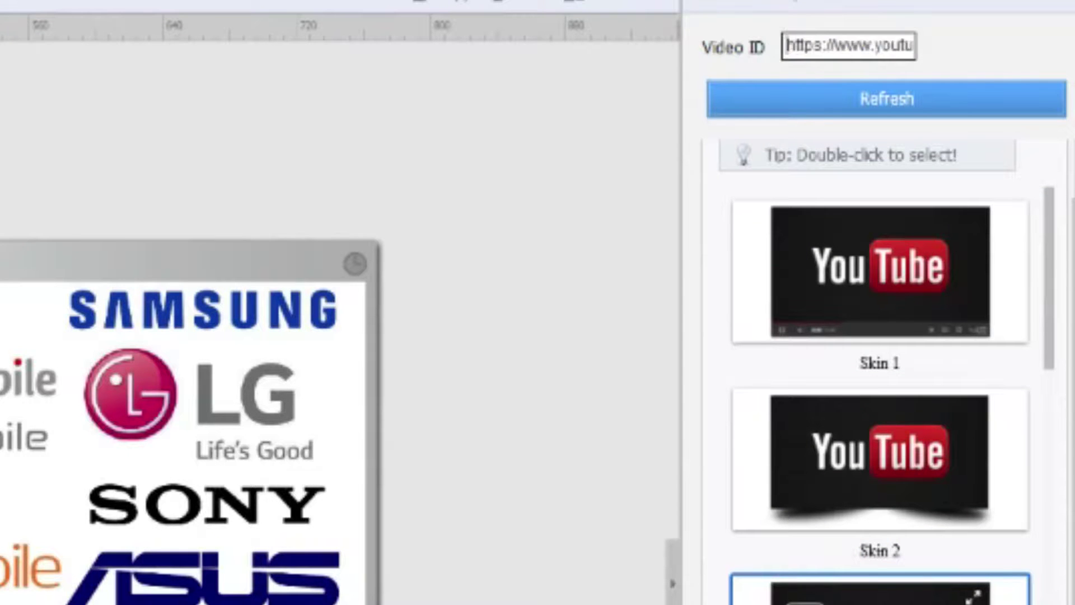
{"action": "key", "text": "ctrl+z"}
{"action": "key", "text": "shift+Left"}
{"action": "key", "text": "Home"}
{"action": "key", "text": "shift+Right"}
{"action": "key", "text": "shift+Right"}
{"action": "key", "text": "shift+Right"}
{"action": "key", "text": "shift+Right"}
{"action": "key", "text": "shift+Right"}
{"action": "key", "text": "shift+Right"}
{"action": "key", "text": "shift+Right"}
{"action": "key", "text": "shift+Right"}
{"action": "key", "text": "shift+Right"}
{"action": "key", "text": "shift+Right"}
{"action": "key", "text": "shift+Right"}
{"action": "key", "text": "shift+Right"}
{"action": "key", "text": "shift+Right"}
{"action": "key", "text": "shift+Right"}
{"action": "key", "text": "shift+Right"}
{"action": "key", "text": "shift+Right"}
{"action": "key", "text": "shift+Right"}
{"action": "key", "text": "shift+Right"}
{"action": "key", "text": "shift+Right"}
{"action": "key", "text": "shift+Right"}
{"action": "key", "text": "shift+Right"}
{"action": "key", "text": "shift+Right"}
{"action": "key", "text": "shift+Right"}
{"action": "key", "text": "shift+Right"}
{"action": "key", "text": "shift+Right"}
{"action": "key", "text": "shift+Right"}
{"action": "key", "text": "shift+Right"}
{"action": "key", "text": "shift+Right"}
{"action": "key", "text": "shift+Right"}
{"action": "key", "text": "shift+Right"}
{"action": "key", "text": "shift+Right"}
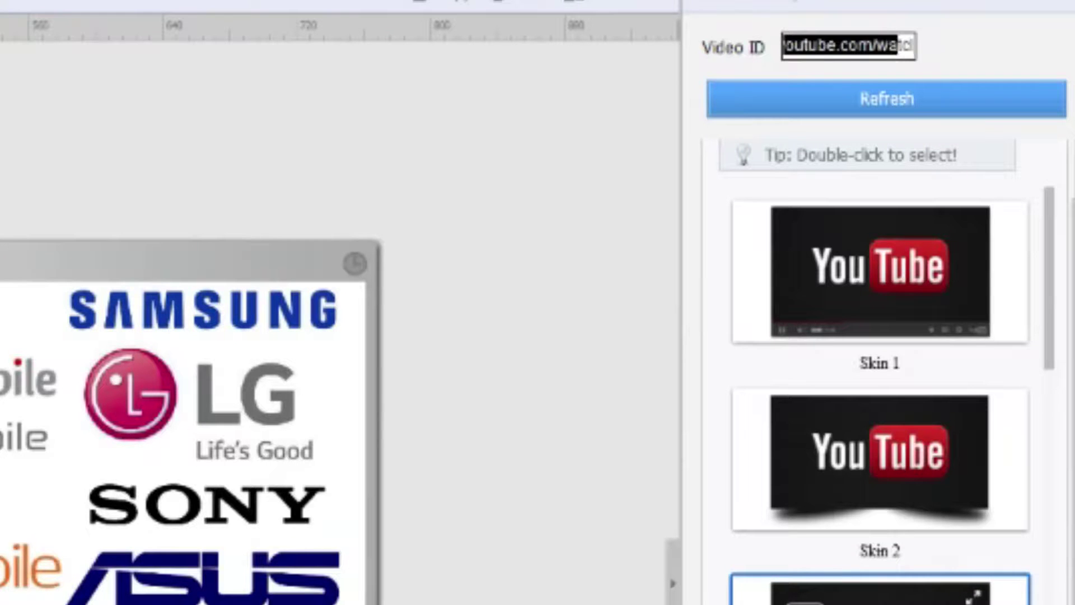
{"action": "key", "text": "shift+Right"}
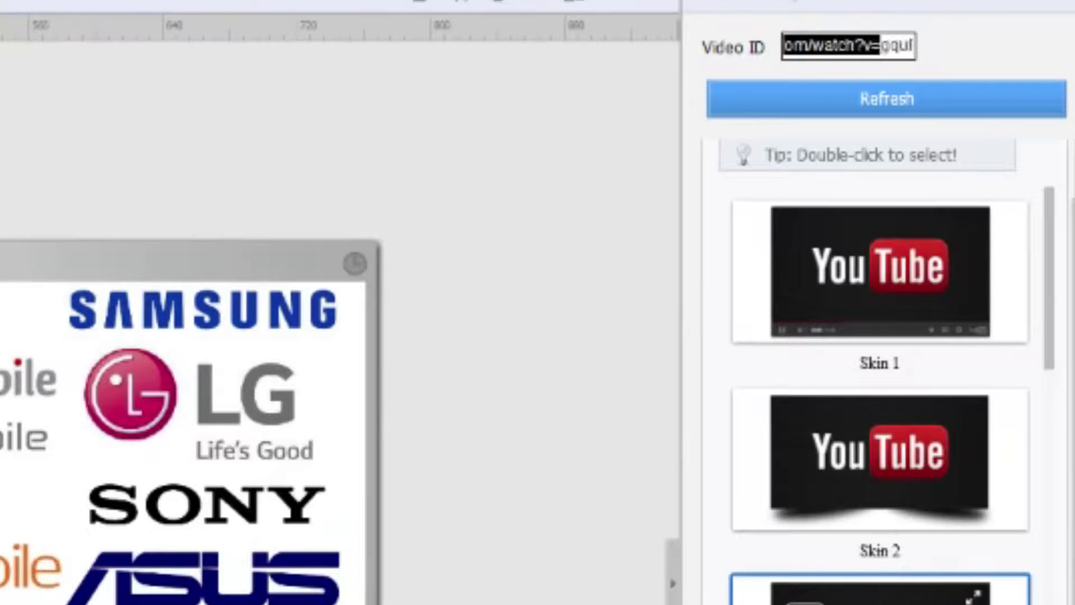
{"action": "key", "text": "Delete"}
{"action": "key", "text": "Tab"}
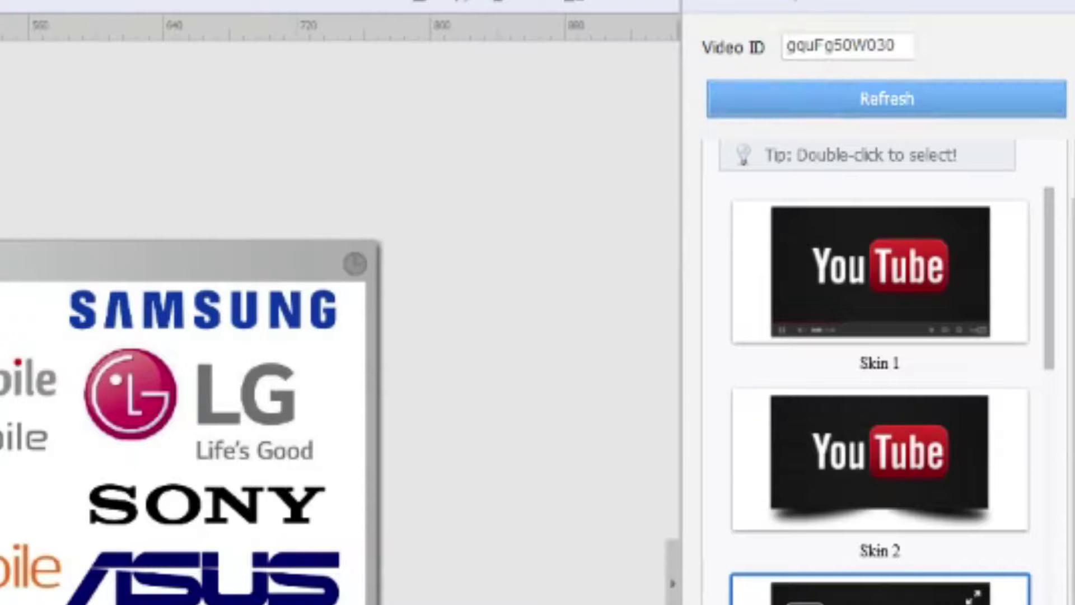
{"action": "key", "text": "Escape"}
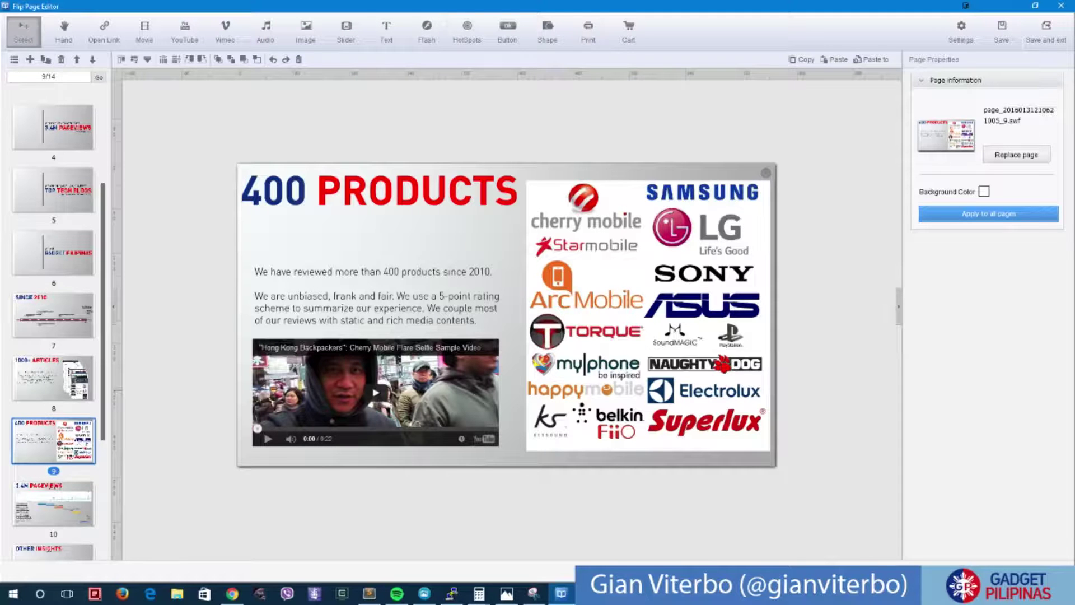
{"action": "left_click", "coordinate": [1045, 32]}
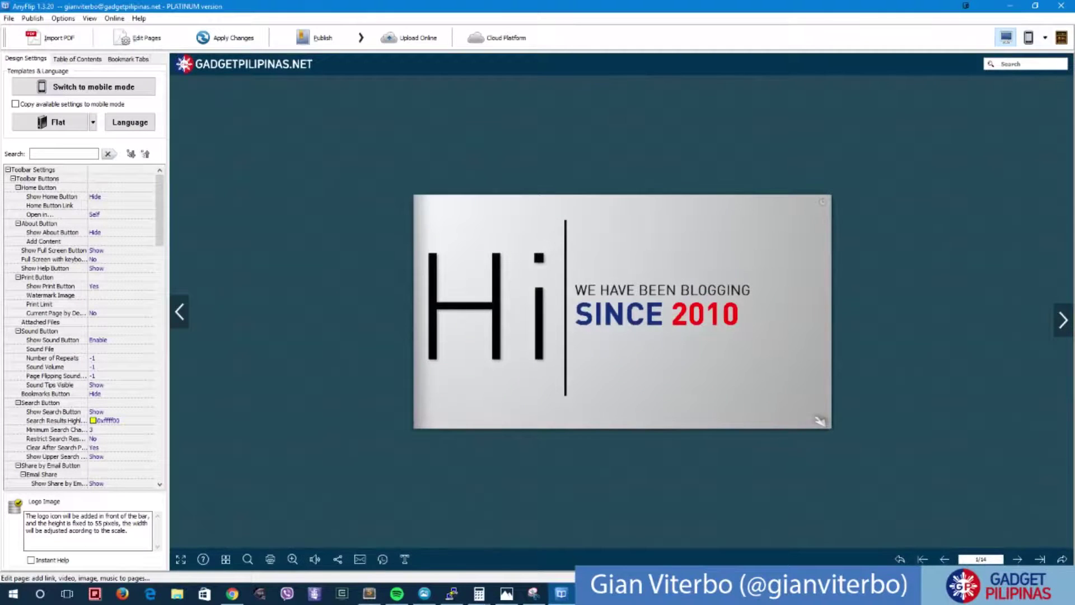
Preview the book up to the 400 Products spread, pause its playing video, and page on through the remaining spreads.
{"action": "left_click", "coordinate": [1063, 319]}
{"action": "left_click", "coordinate": [1063, 320]}
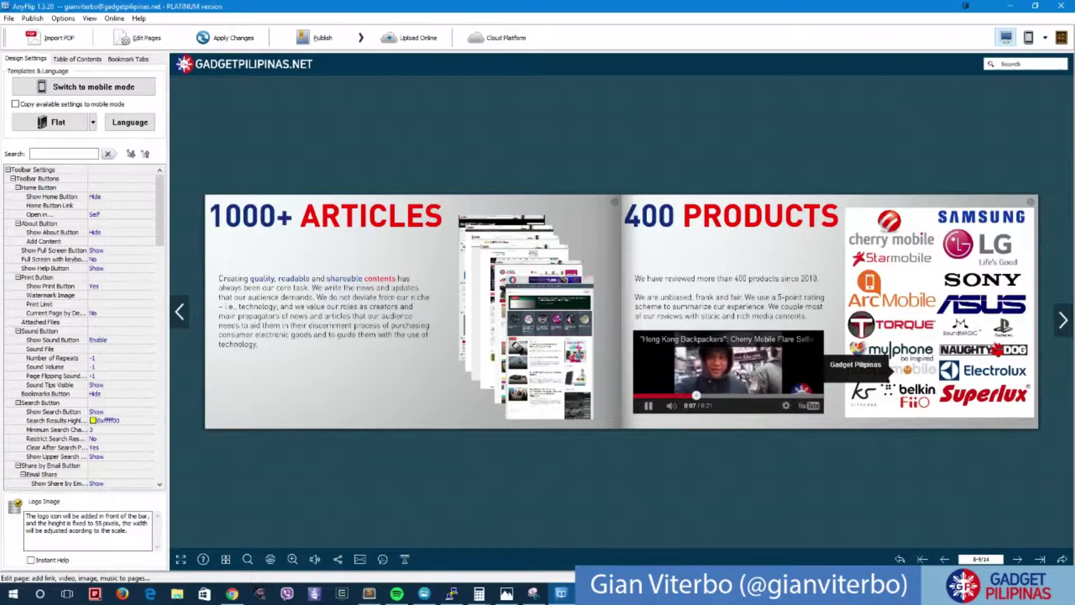
{"action": "key", "text": "space"}
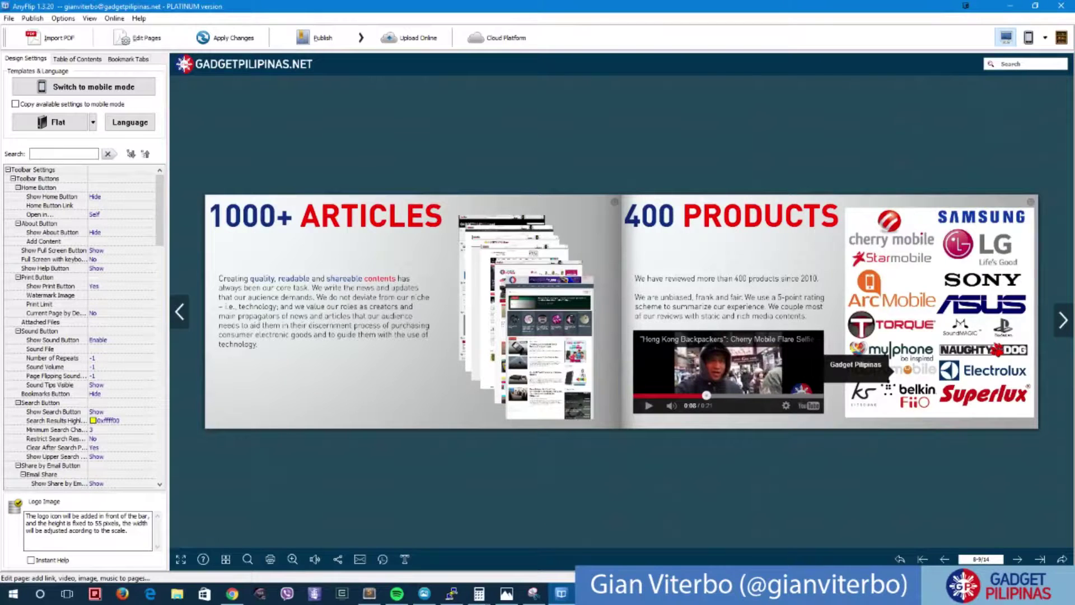
{"action": "key", "text": "Right"}
{"action": "key", "text": "Right"}
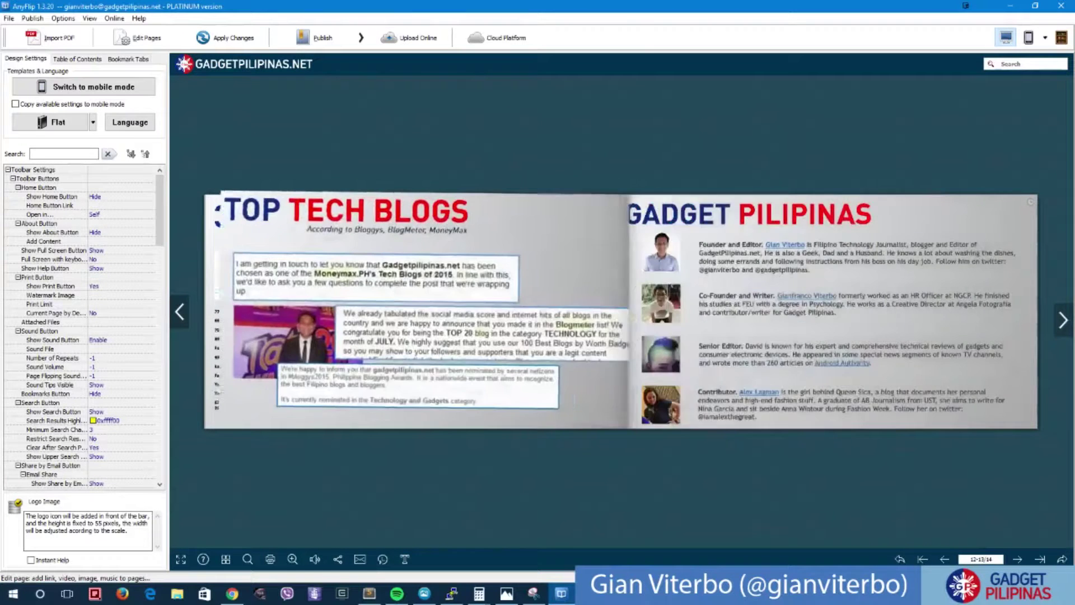
{"action": "key", "text": "Right"}
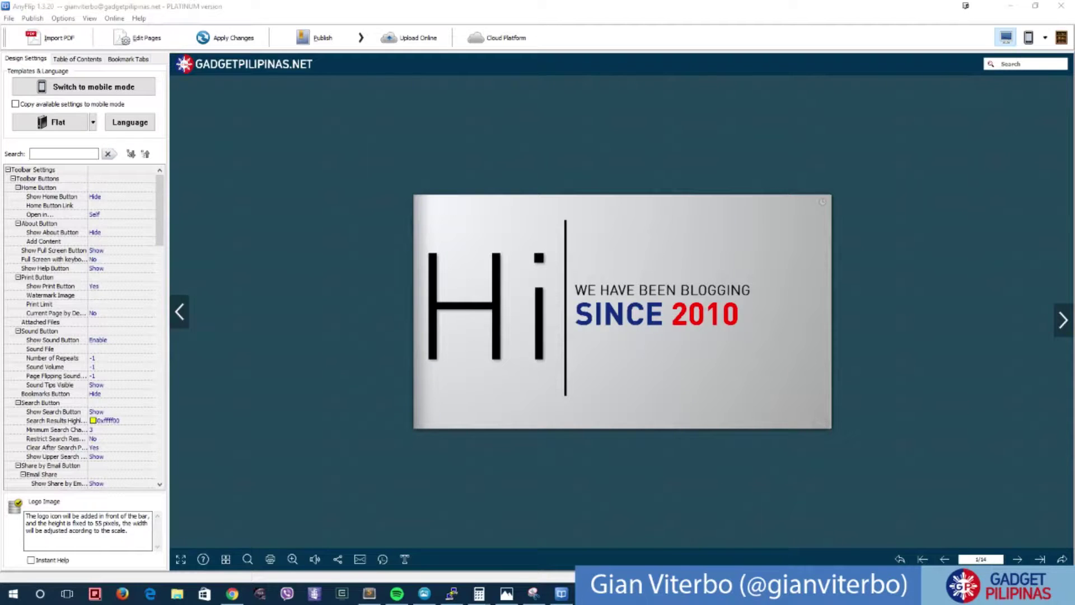
Enter "Gadget Pilipinas MEdia Kit" as the title of the book for the online upload.
{"action": "key", "text": "alt+Tab"}
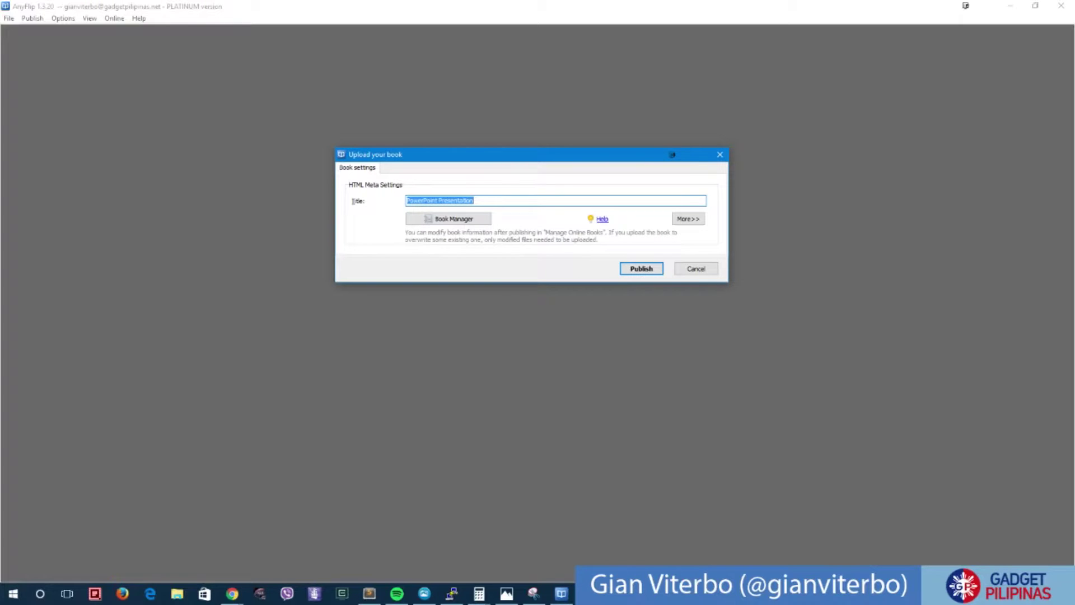
{"action": "type", "text": "Gadget "}
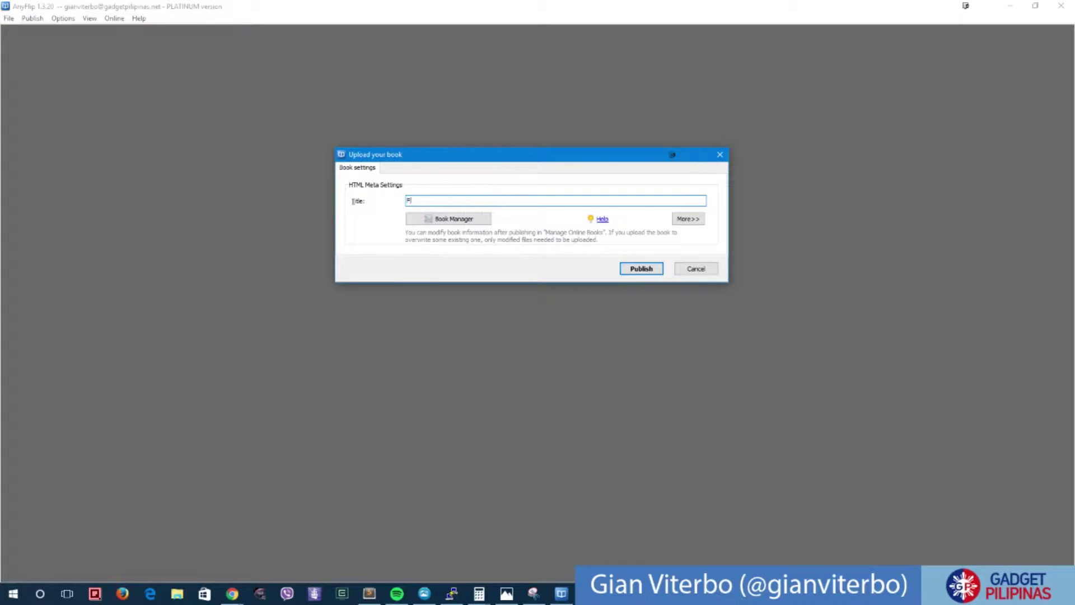
{"action": "type", "text": "Pilipinas MEdia Kit"}
Expand the upload settings, set the loading sequence to HTML5 - Flash and enter "gadget pilipinas" as the keywords.
{"action": "left_click", "coordinate": [688, 219]}
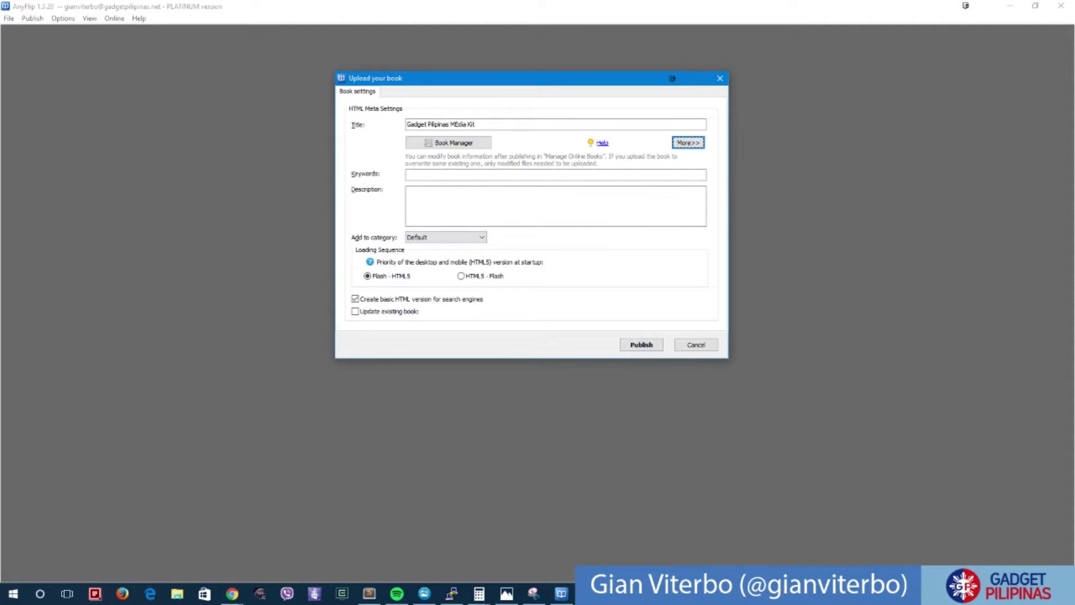
{"action": "left_click", "coordinate": [461, 277]}
{"action": "left_click", "coordinate": [481, 175]}
{"action": "type", "text": "gadget pilipin"}
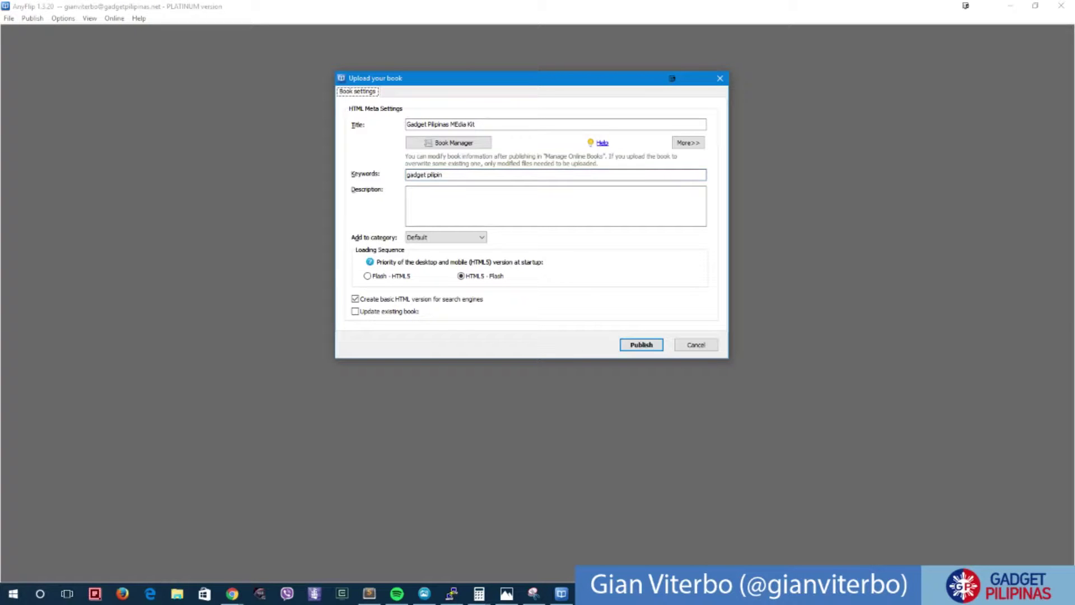
{"action": "type", "text": "as"}
Correct the capitalization in the book title so that it reads "Gadget Pilipinas Media Kit".
{"action": "left_click", "coordinate": [456, 124]}
{"action": "key", "text": "Delete"}
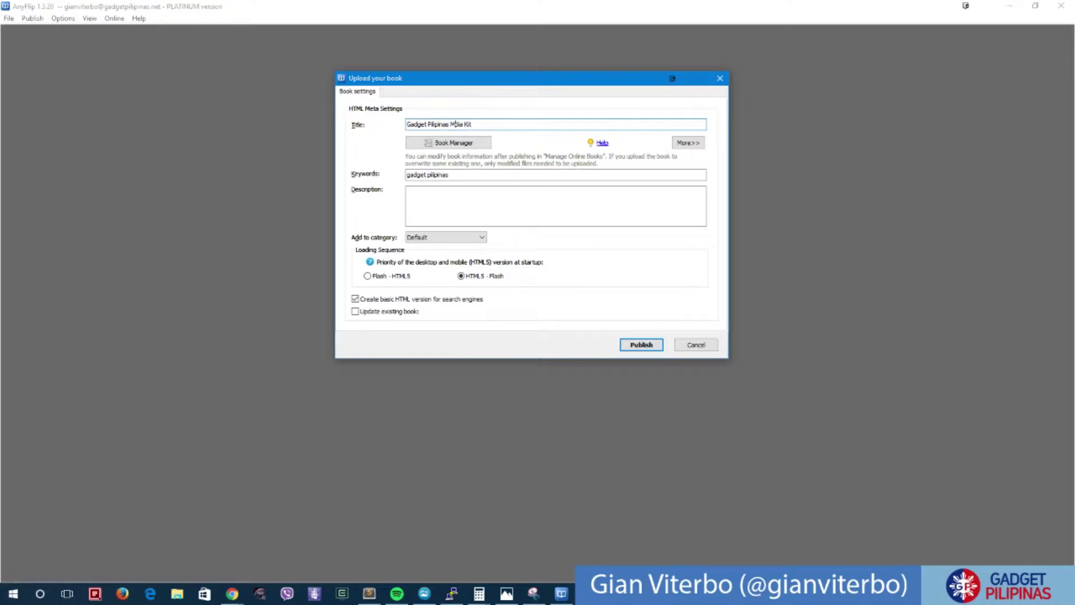
{"action": "type", "text": "e"}
Publish the book online and copy its share link.
{"action": "left_click", "coordinate": [642, 344]}
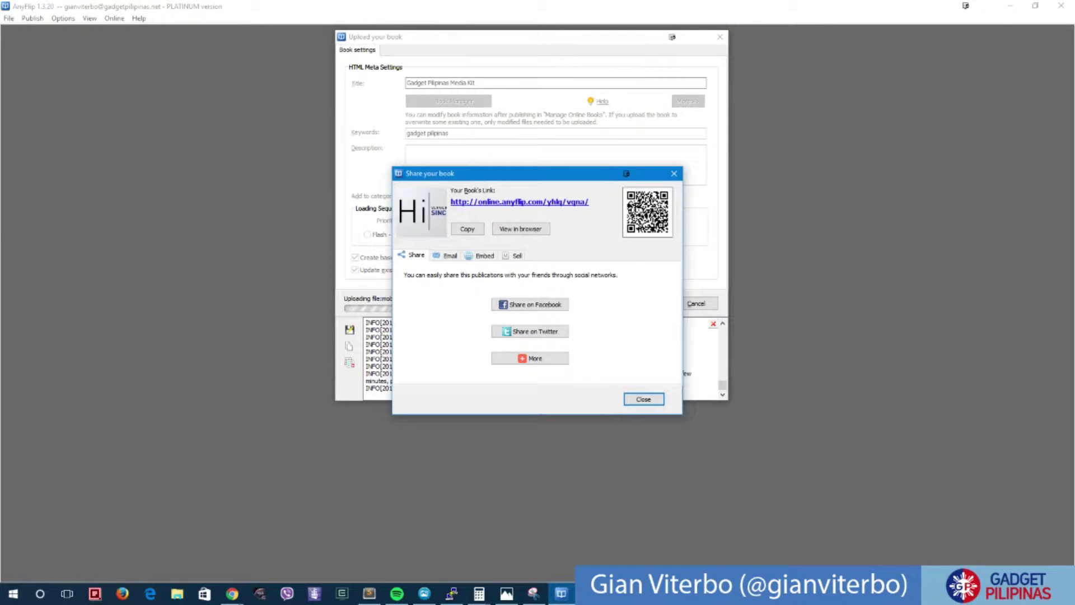
{"action": "left_click", "coordinate": [467, 229]}
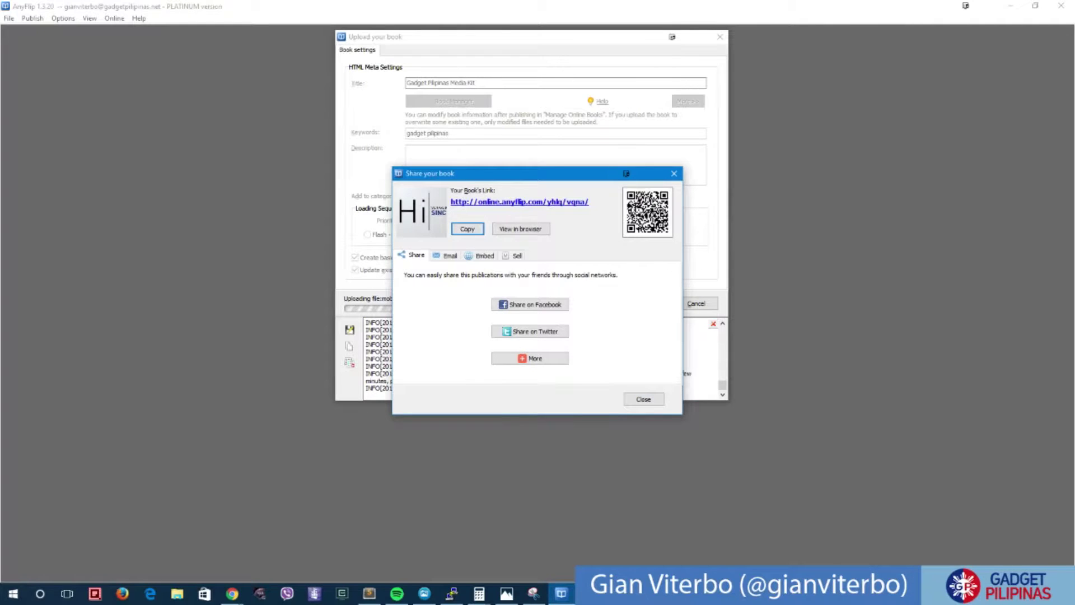
Switch to the Chrome window with the AnyFlip pricing page and open the copied book link in a new tab.
{"action": "left_click", "coordinate": [232, 594]}
{"action": "left_click", "coordinate": [353, 545]}
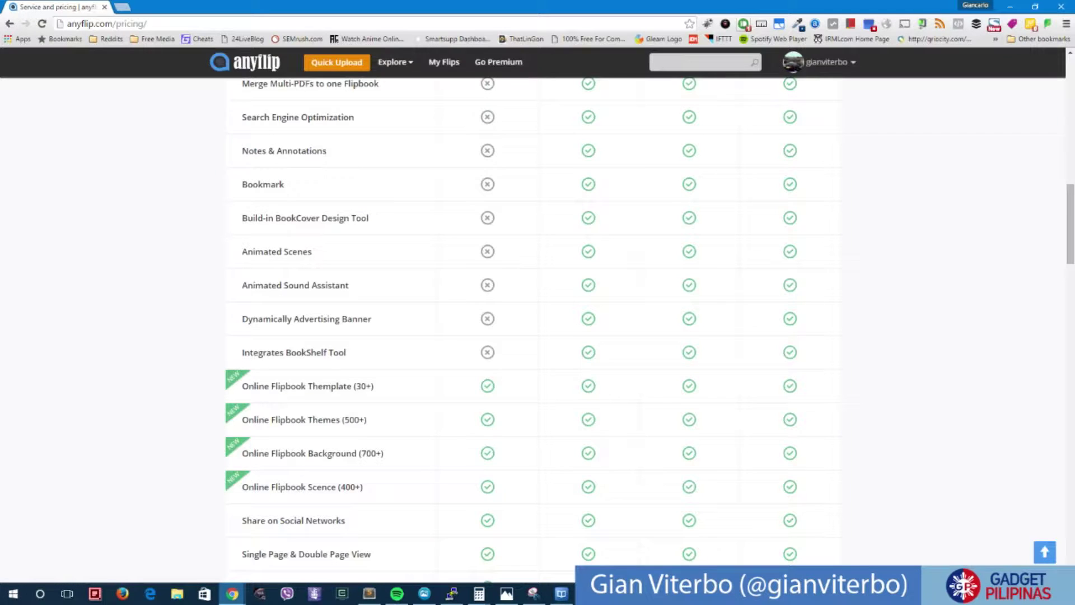
{"action": "key", "text": "ctrl+t"}
{"action": "key", "text": "ctrl+v"}
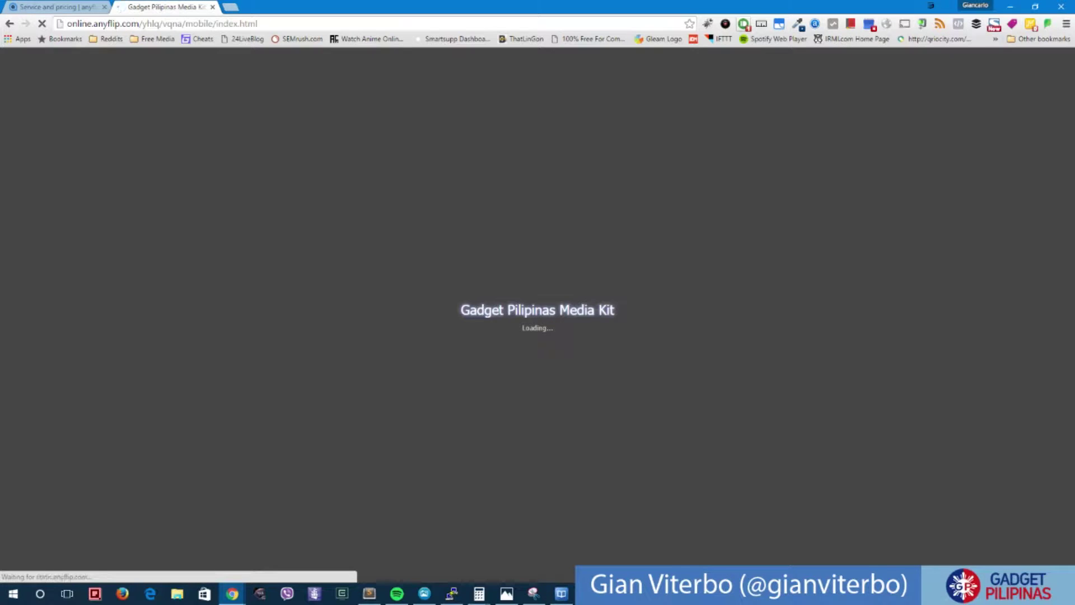
Switch to the Manage Uploaded Books window and reload the Default folder to check the uploaded book.
{"action": "left_click", "coordinate": [232, 594]}
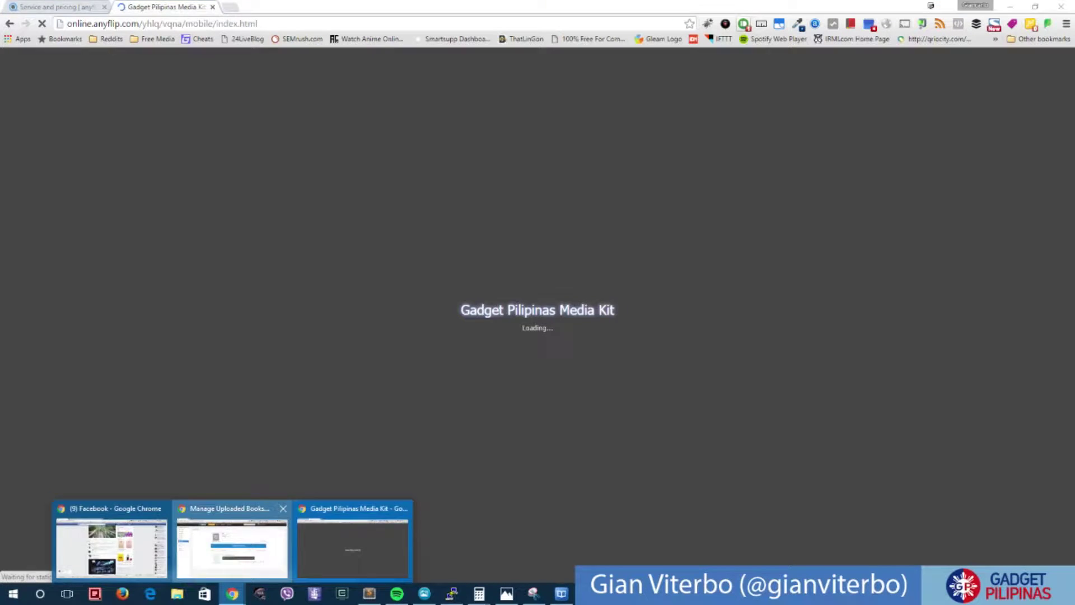
{"action": "left_click", "coordinate": [232, 547]}
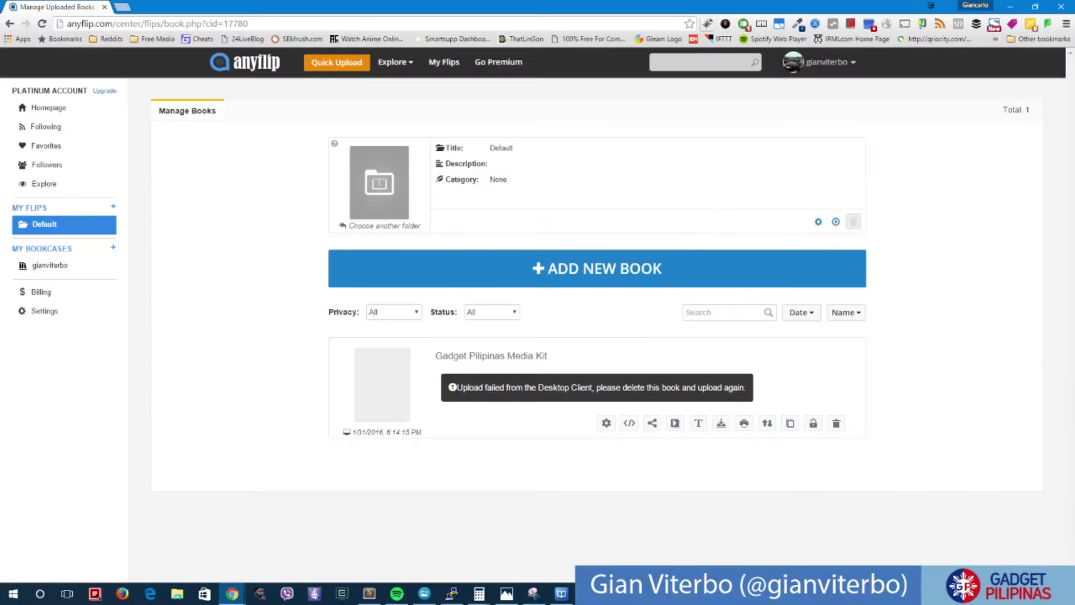
{"action": "left_click", "coordinate": [64, 225]}
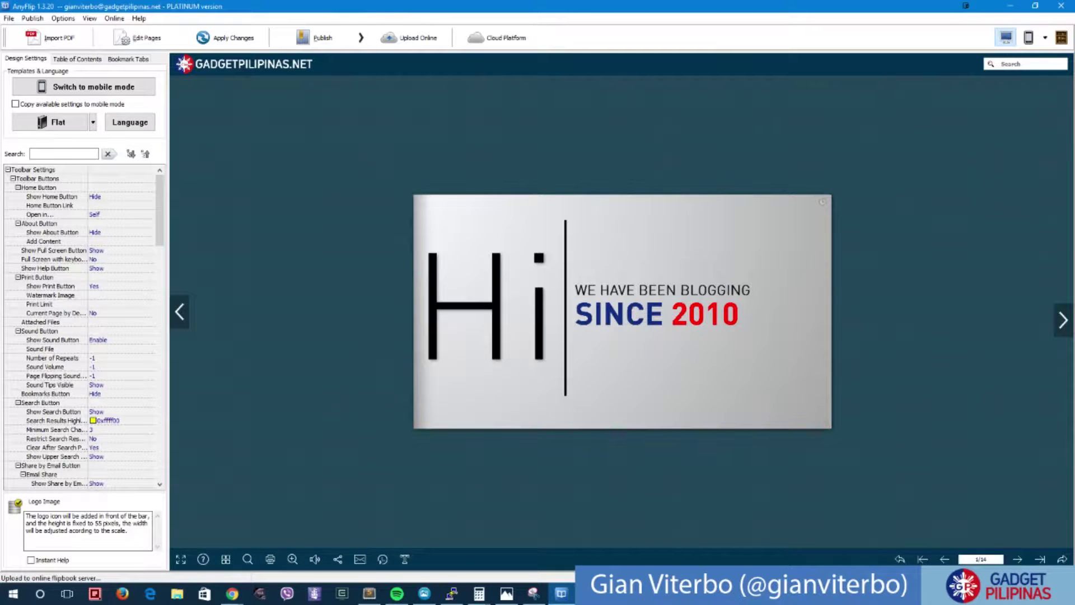
Switch to the published Gadget Pilipinas Media Kit book in Chrome and look through its side menu of options.
{"action": "left_click", "coordinate": [232, 593]}
{"action": "left_click", "coordinate": [352, 546]}
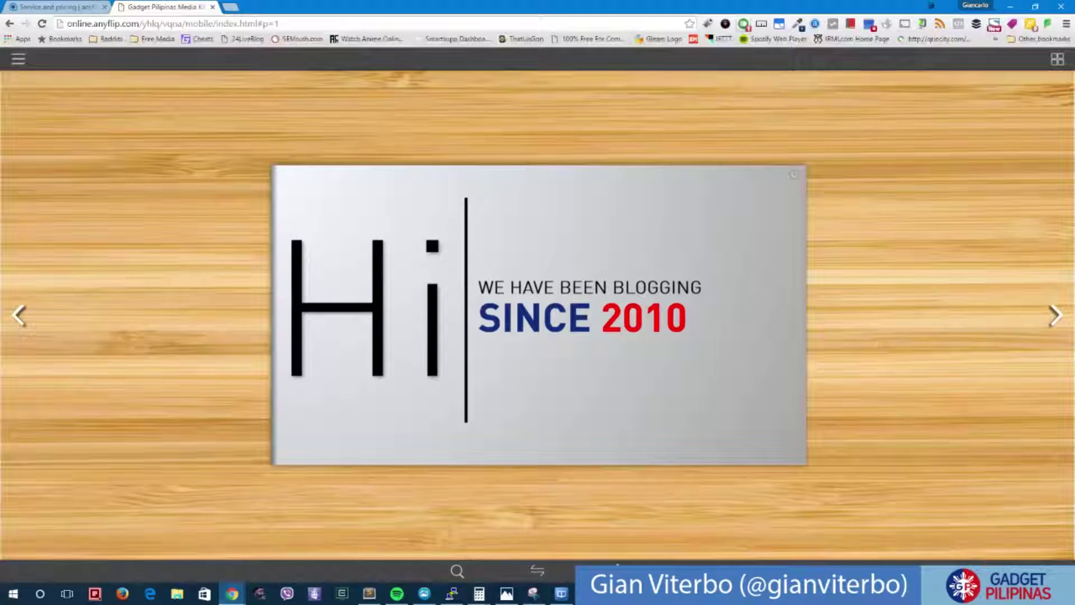
{"action": "left_click", "coordinate": [19, 59]}
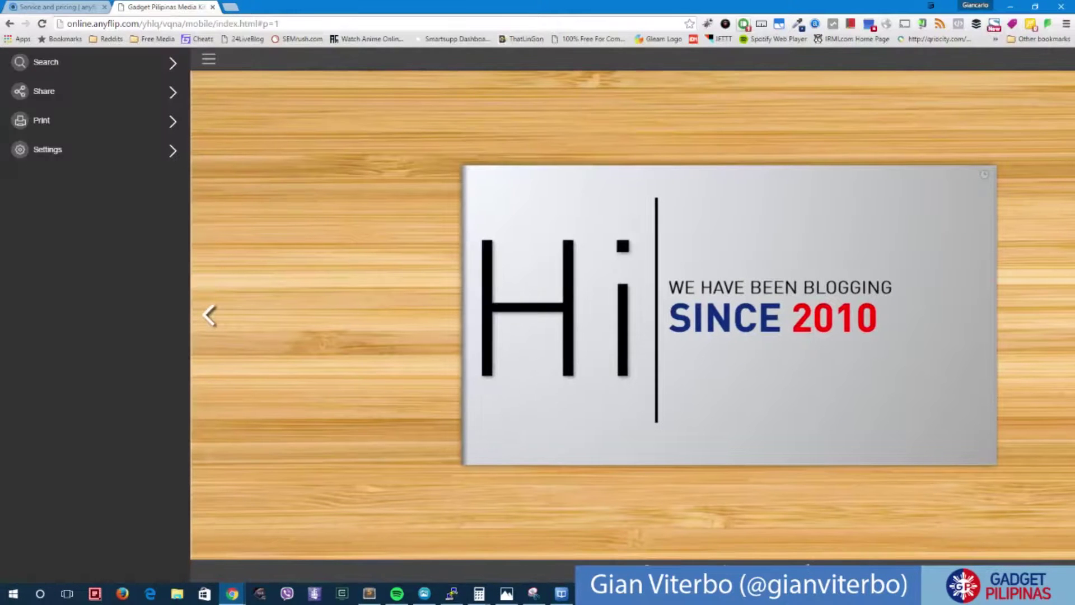
{"action": "left_click", "coordinate": [209, 59]}
Flip through the published book to its last page, going back to check the embedded video on the 400 Products page.
{"action": "left_click", "coordinate": [1055, 315]}
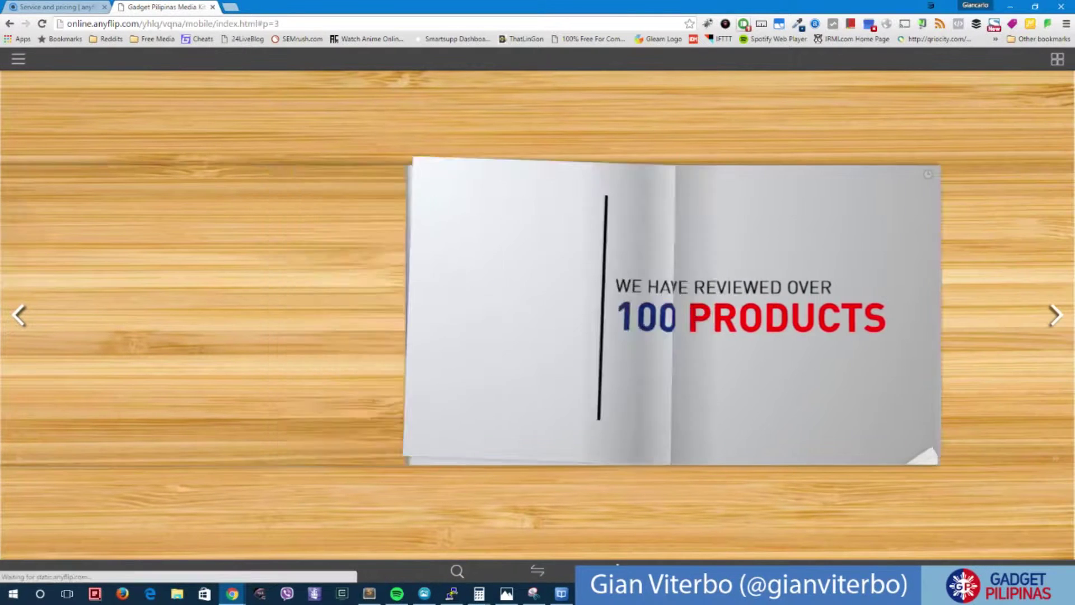
{"action": "left_click", "coordinate": [1056, 314]}
{"action": "key", "text": "Right"}
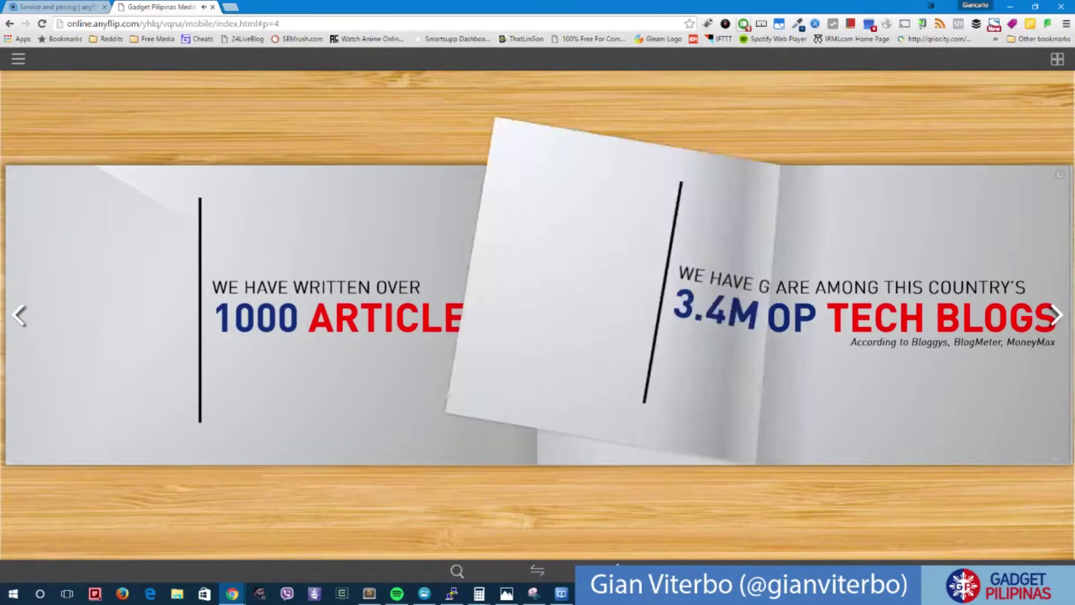
{"action": "key", "text": "Right"}
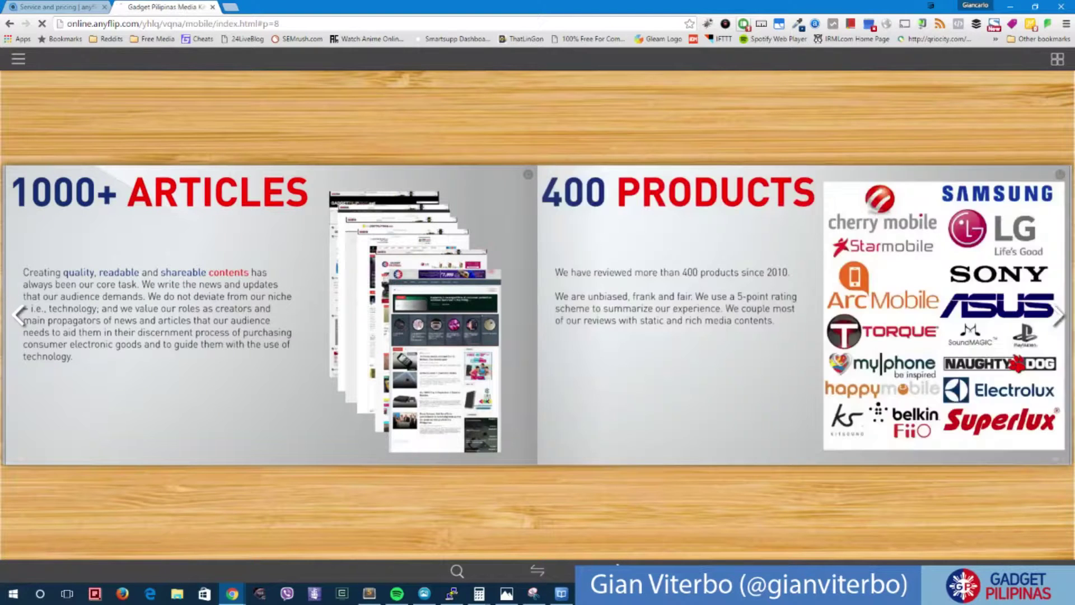
{"action": "key", "text": "Right"}
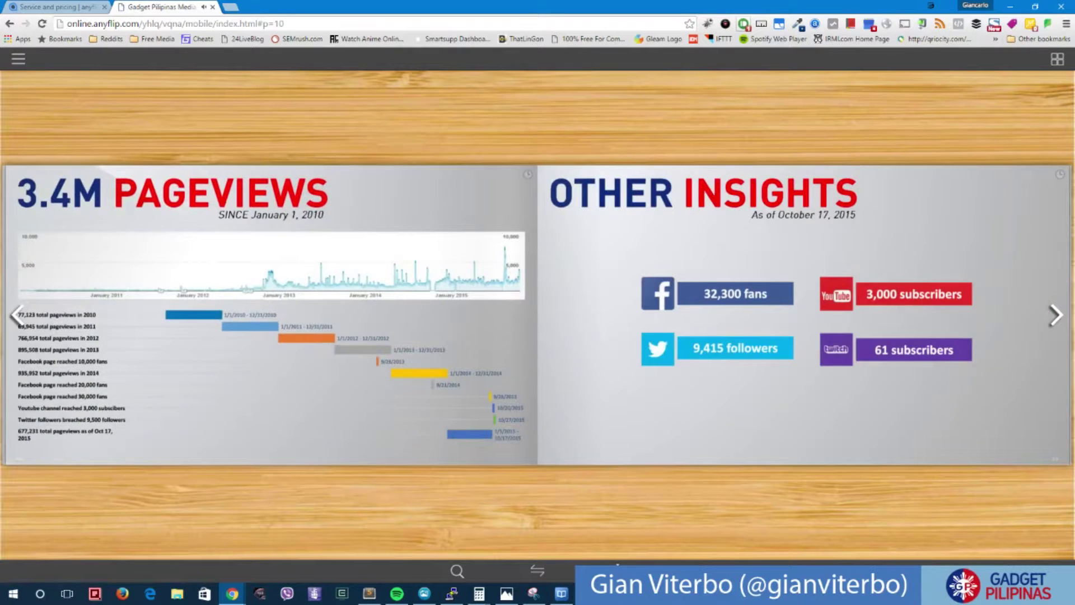
{"action": "left_click", "coordinate": [22, 315]}
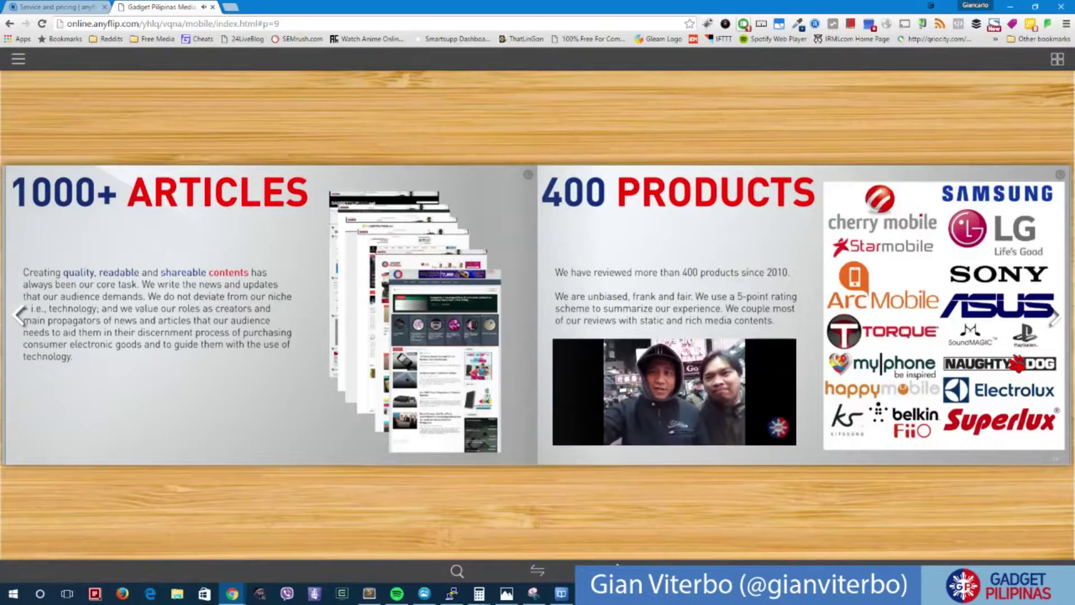
{"action": "key", "text": "Right"}
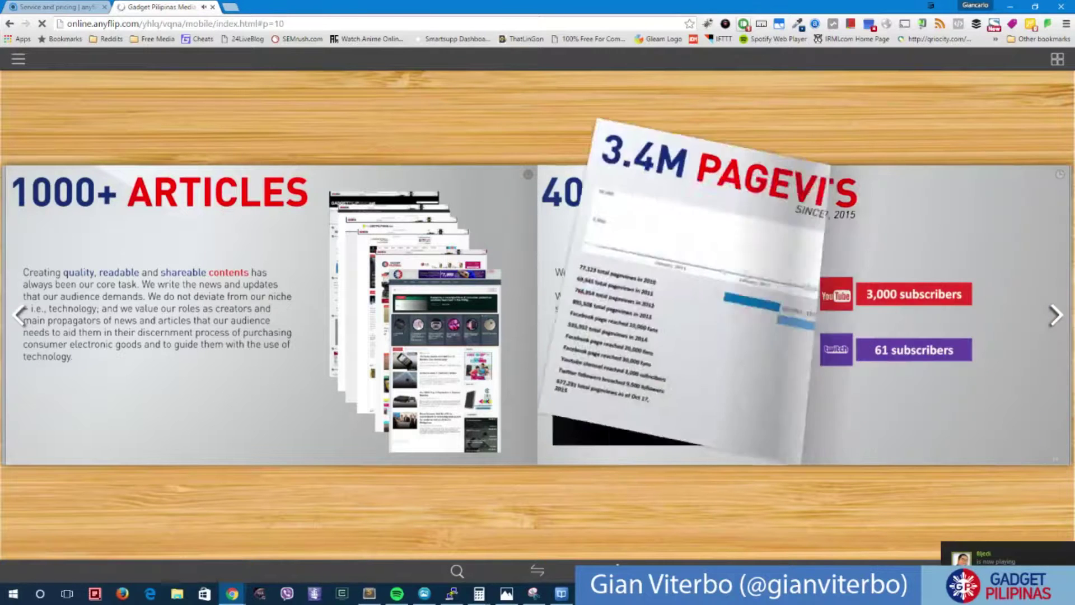
{"action": "key", "text": "Right"}
{"action": "key", "text": "Right"}
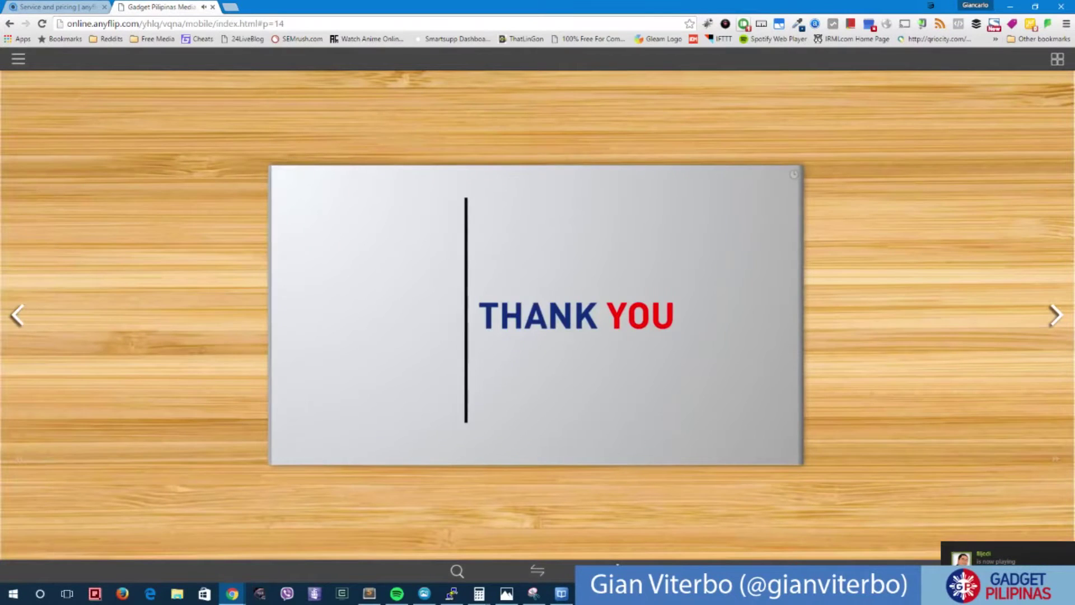
Flip the published book back from its last page to the front cover.
{"action": "key", "text": "Left"}
{"action": "key", "text": "Left"}
{"action": "key", "text": "Left"}
{"action": "key", "text": "Left"}
{"action": "key", "text": "Left"}
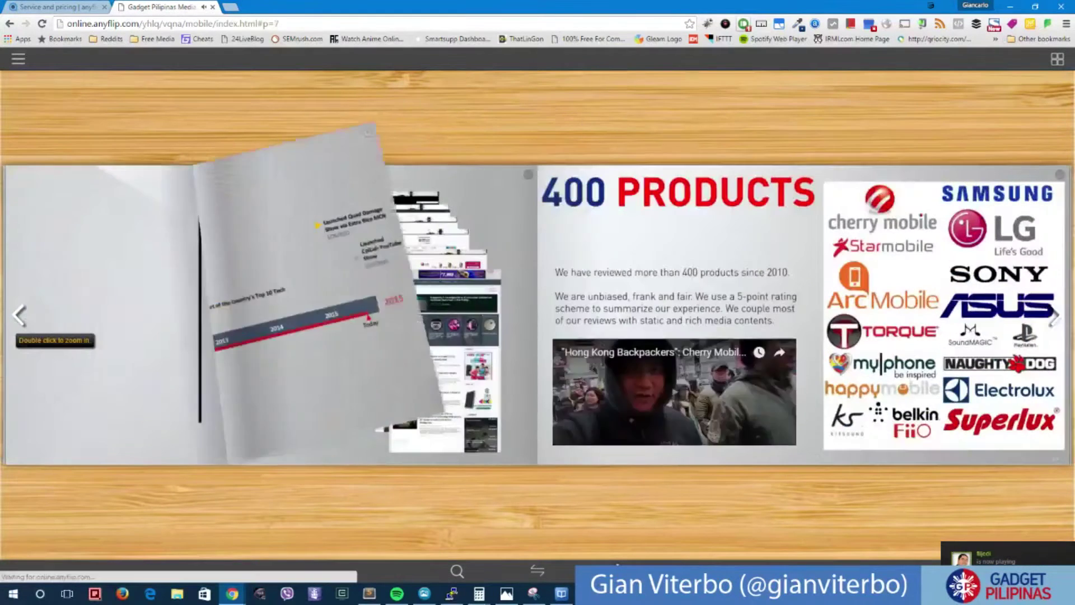
{"action": "key", "text": "Left"}
{"action": "key", "text": "Left"}
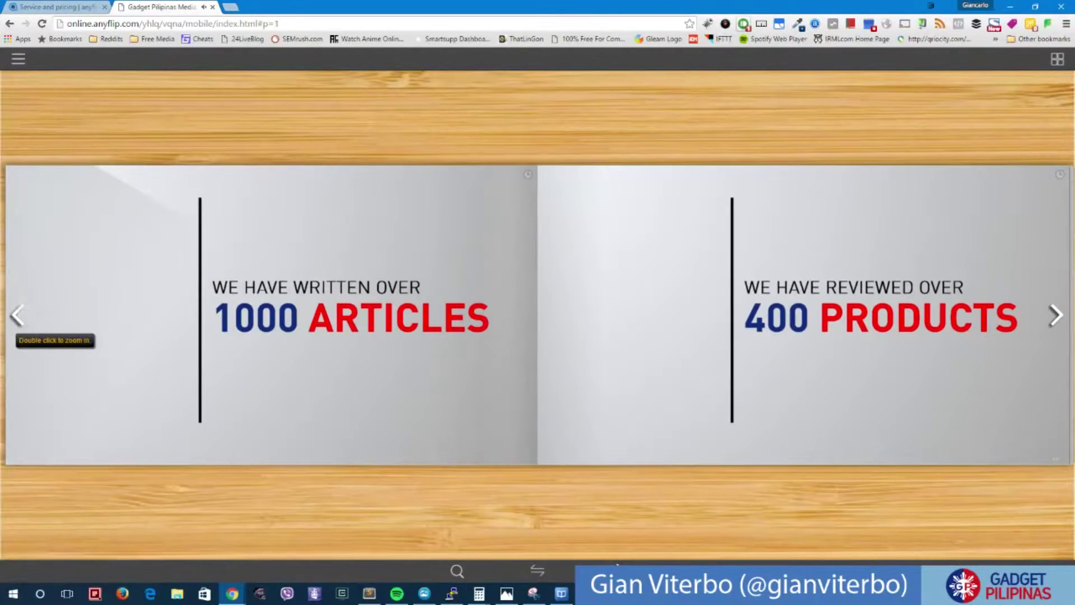
{"action": "key", "text": "alt+Tab"}
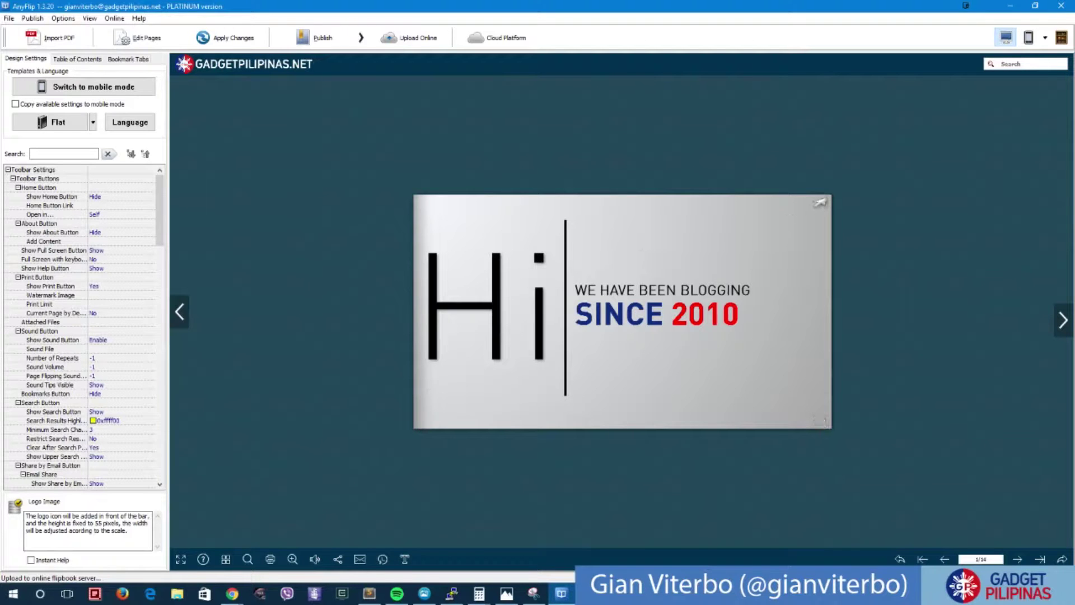
{"action": "left_click", "coordinate": [63, 18]}
{"action": "mouse_move", "coordinate": [90, 18]}
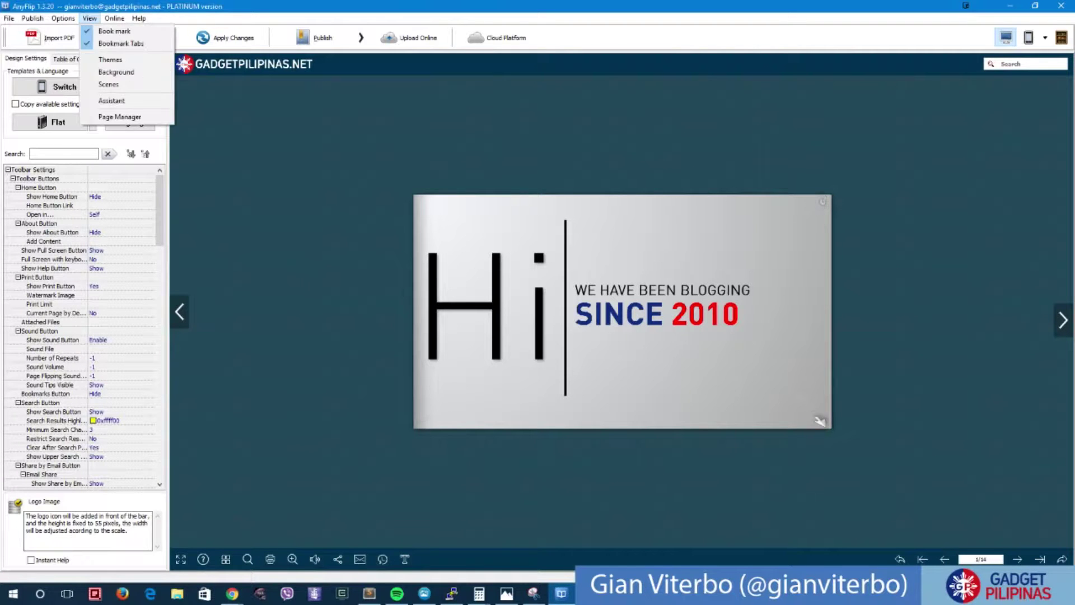
{"action": "key", "text": "Escape"}
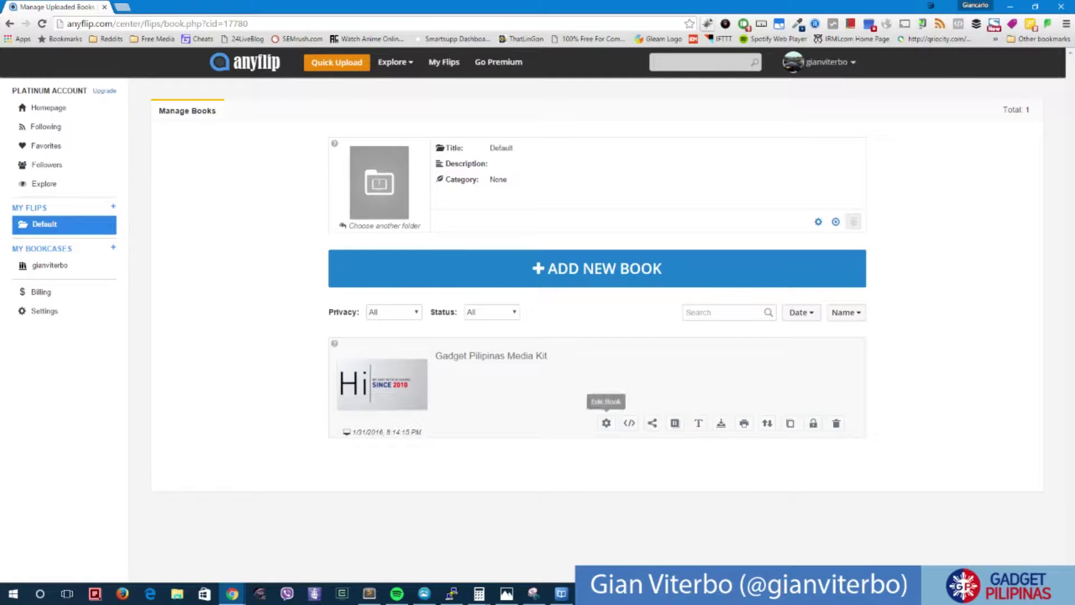
Open the uploaded Gadget Pilipinas Media Kit book for editing and flip its preview forward and back.
{"action": "left_click", "coordinate": [606, 423]}
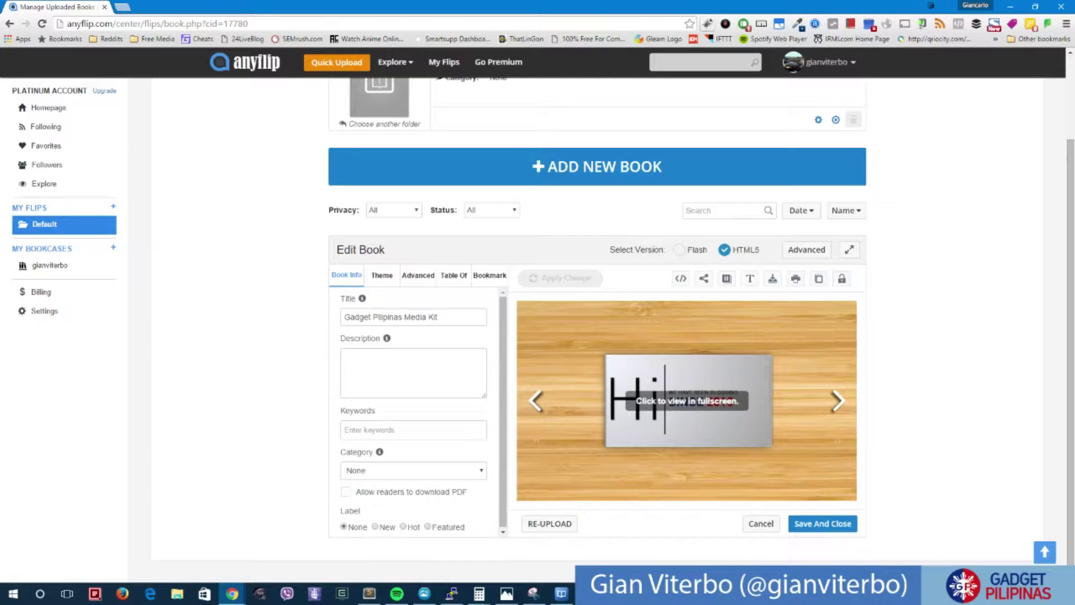
{"action": "left_click", "coordinate": [838, 401]}
{"action": "left_click", "coordinate": [536, 401]}
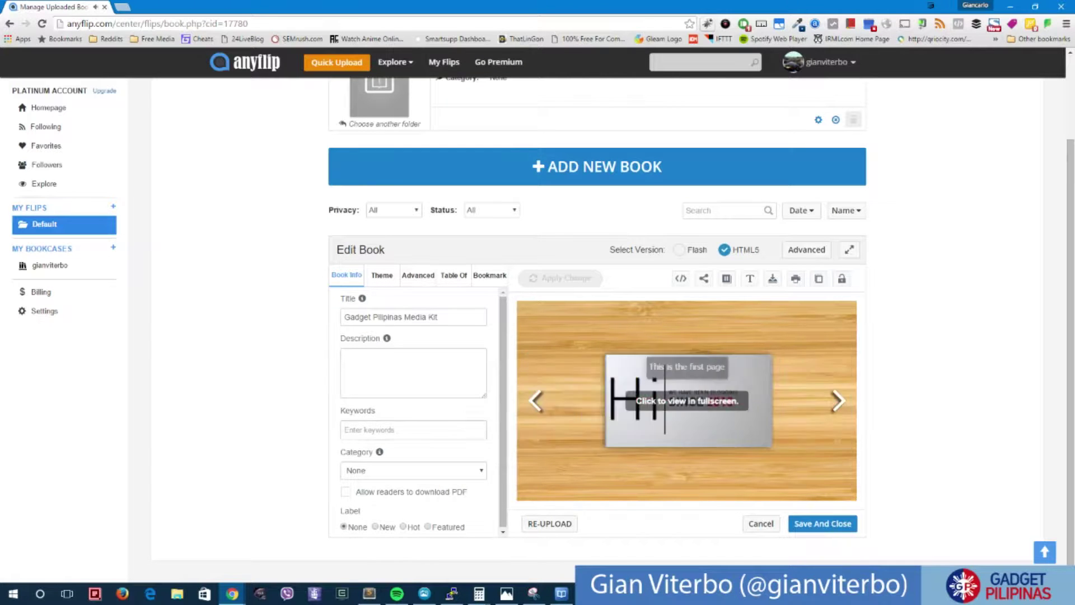
{"action": "left_click", "coordinate": [413, 371]}
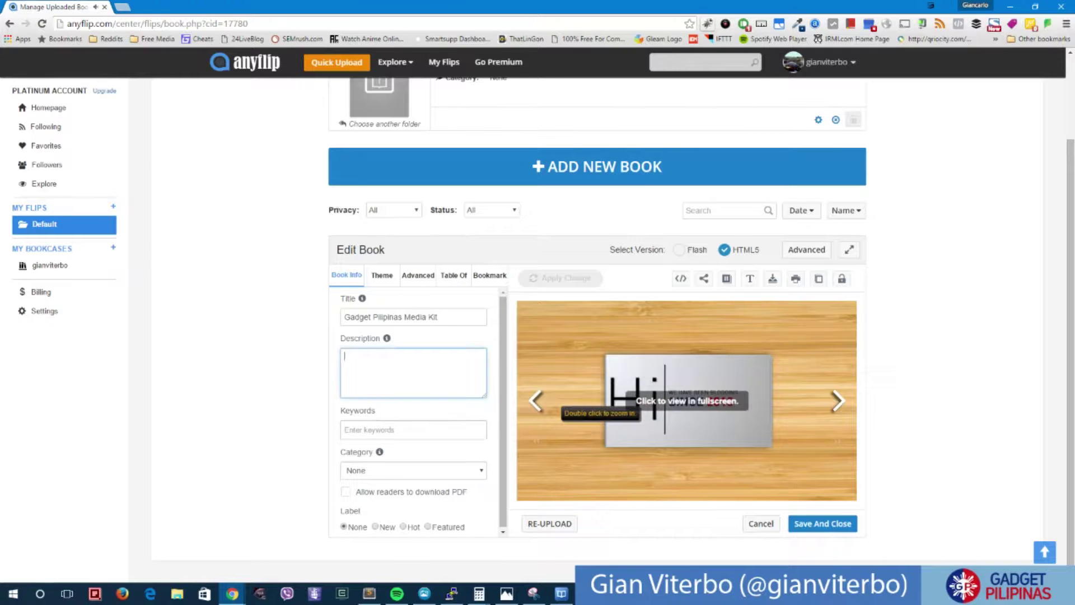
{"action": "left_click", "coordinate": [413, 430]}
{"action": "left_click", "coordinate": [414, 470]}
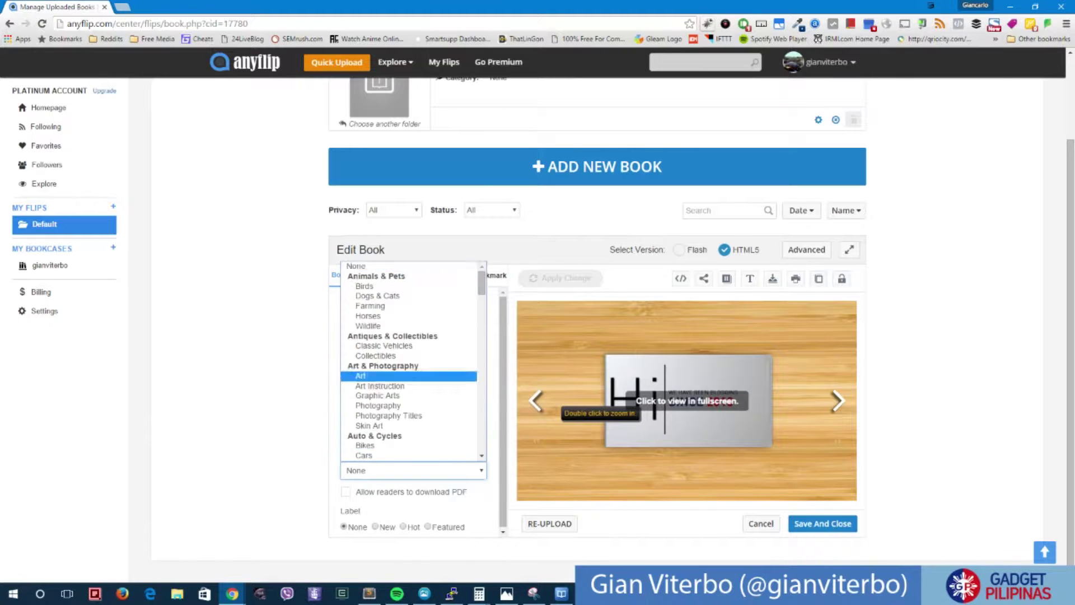
{"action": "scroll", "coordinate": [414, 384], "scroll_direction": "down", "scroll_amount": 12}
{"action": "scroll", "coordinate": [409, 385], "scroll_direction": "down", "scroll_amount": 8}
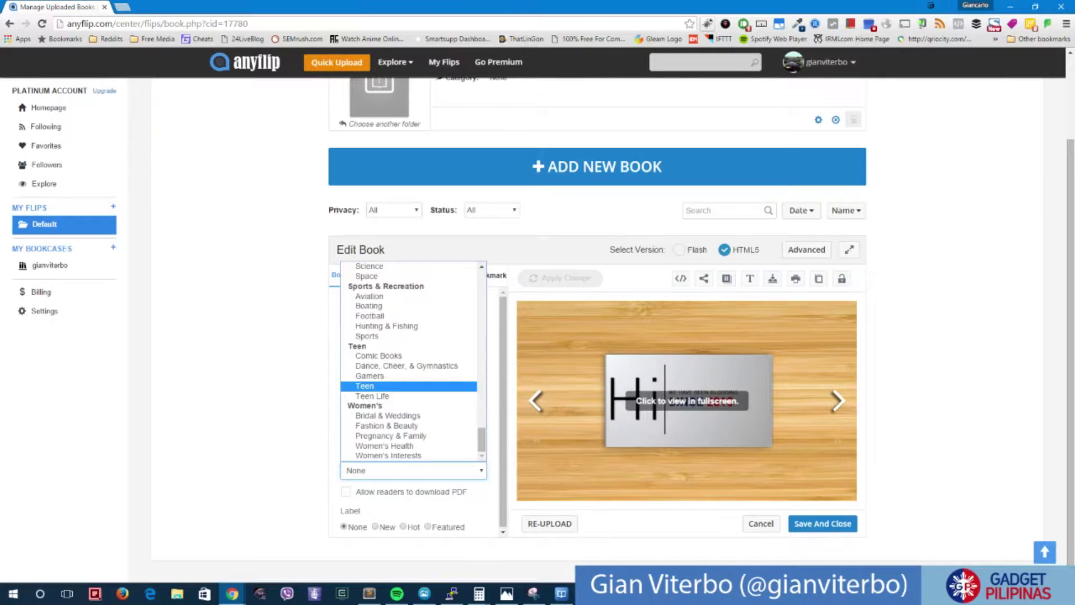
{"action": "scroll", "coordinate": [409, 385], "scroll_direction": "up", "scroll_amount": 4}
{"action": "left_click", "coordinate": [269, 386]}
{"action": "scroll", "coordinate": [269, 387], "scroll_direction": "up", "scroll_amount": 2}
{"action": "scroll", "coordinate": [269, 386], "scroll_direction": "down", "scroll_amount": 2}
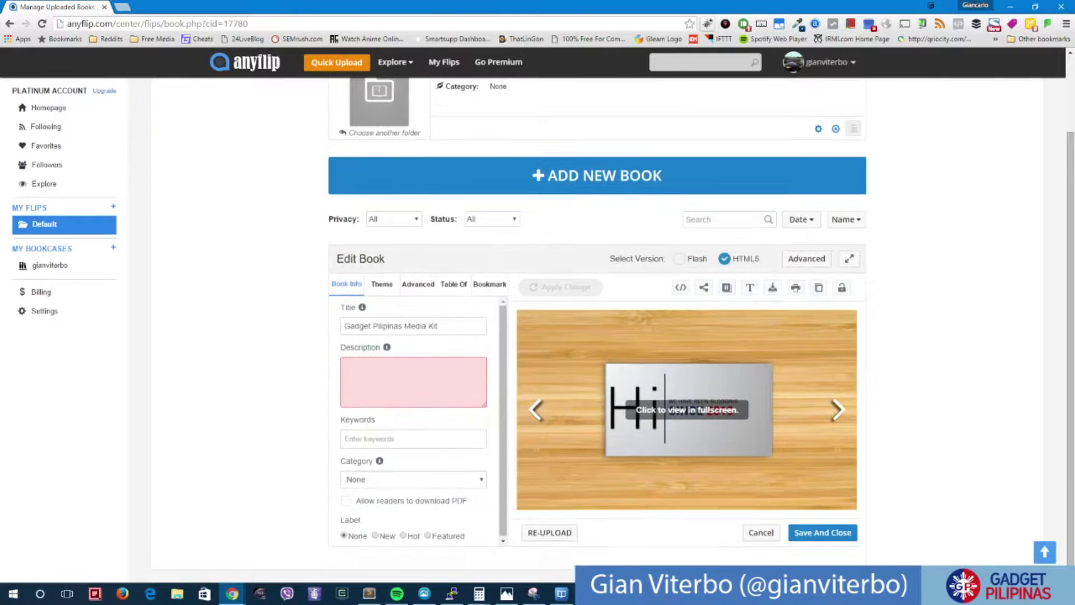
Set the book's category to Sales & Marketing.
{"action": "left_click", "coordinate": [413, 479]}
{"action": "scroll", "coordinate": [409, 370], "scroll_direction": "down", "scroll_amount": 8}
{"action": "left_click", "coordinate": [384, 413]}
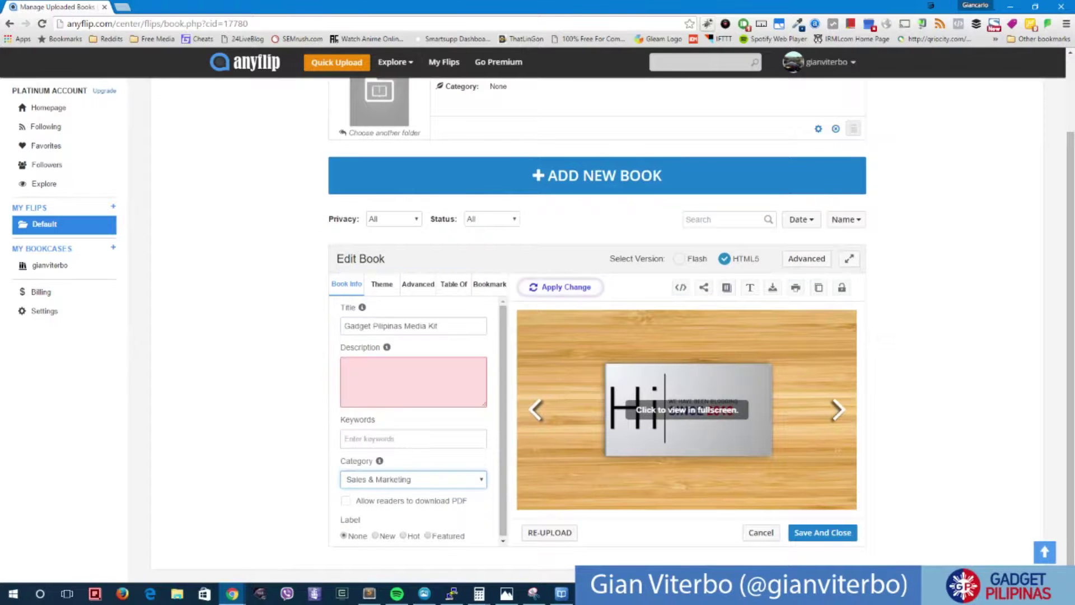
Copy the title "Gadget Pilipinas Media Kit" into the book's description and apply the changes.
{"action": "left_click", "coordinate": [400, 382]}
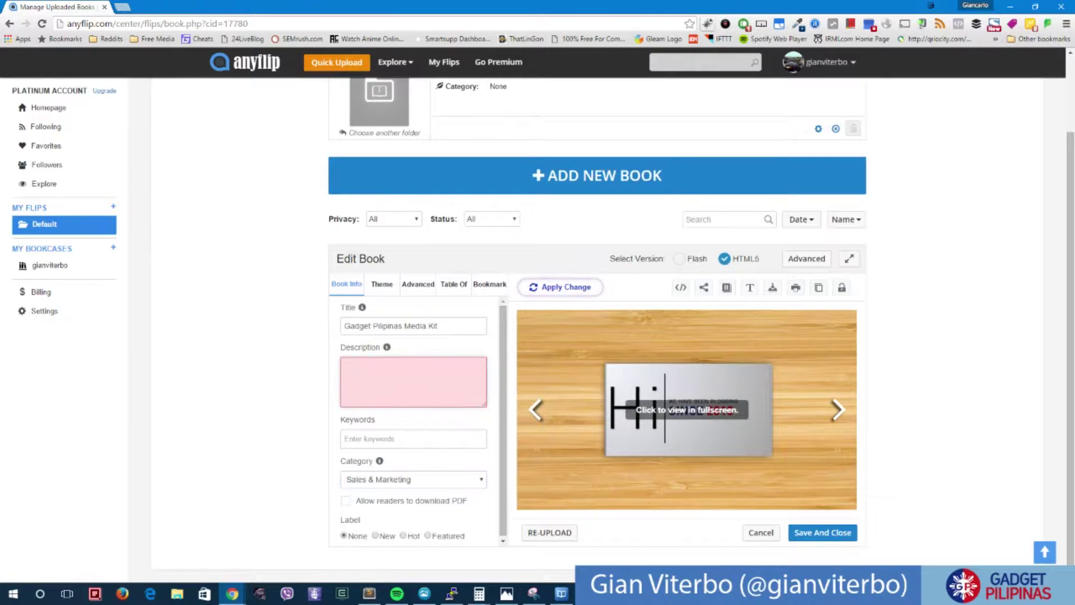
{"action": "left_click", "coordinate": [439, 326]}
{"action": "key", "text": "ctrl+a"}
{"action": "key", "text": "ctrl+c"}
{"action": "left_click", "coordinate": [400, 382]}
{"action": "key", "text": "ctrl+v"}
{"action": "left_click", "coordinate": [560, 287]}
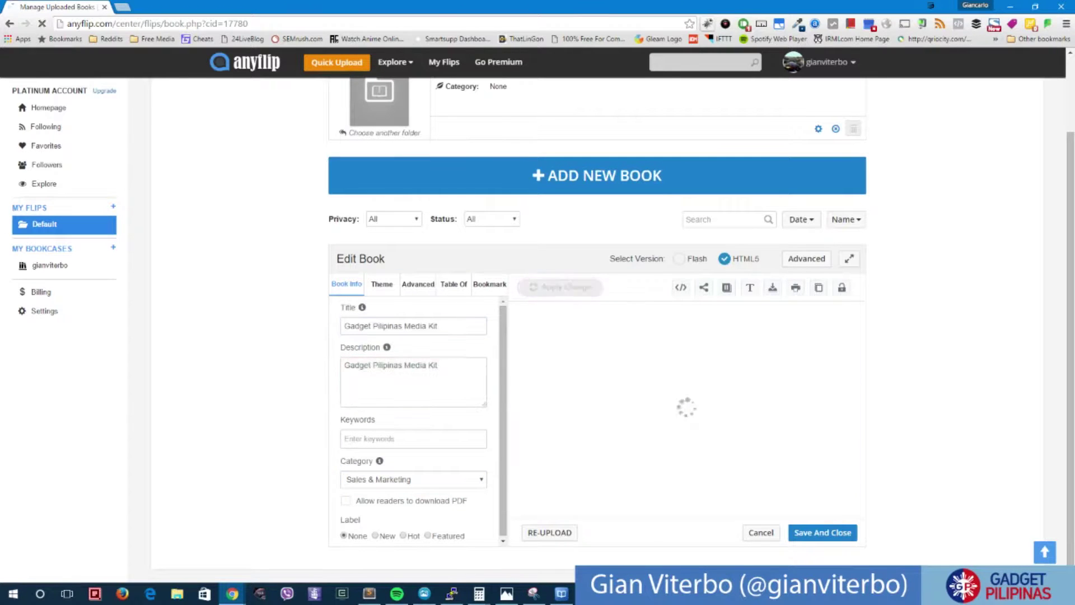
Examine the available themes and the advanced settings for the online book, including the HTML settings.
{"action": "left_click", "coordinate": [382, 284]}
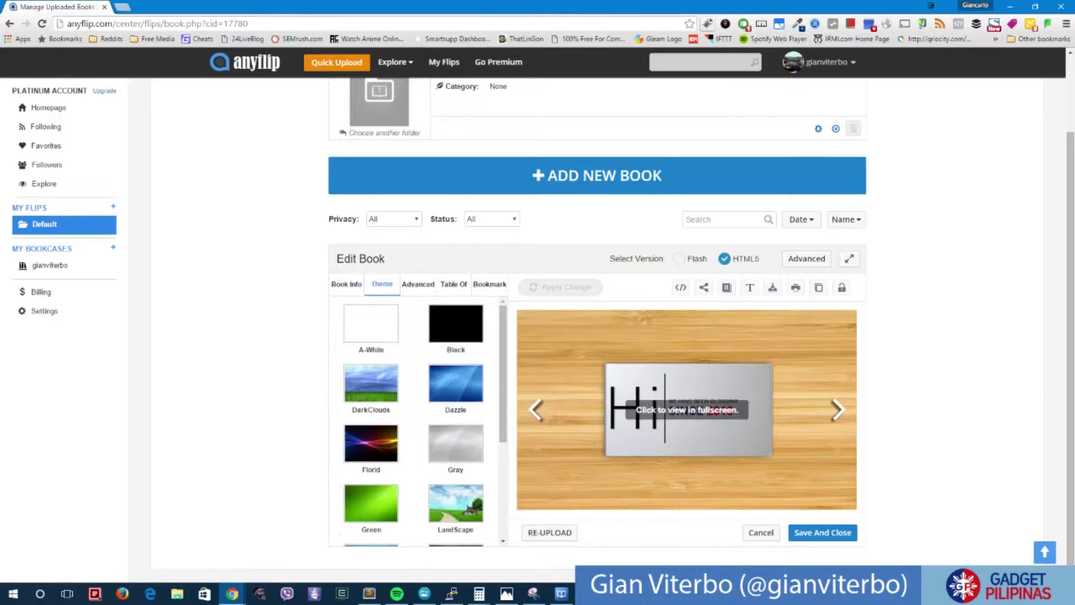
{"action": "scroll", "coordinate": [414, 420], "scroll_direction": "down", "scroll_amount": 3}
{"action": "scroll", "coordinate": [414, 420], "scroll_direction": "up", "scroll_amount": 1}
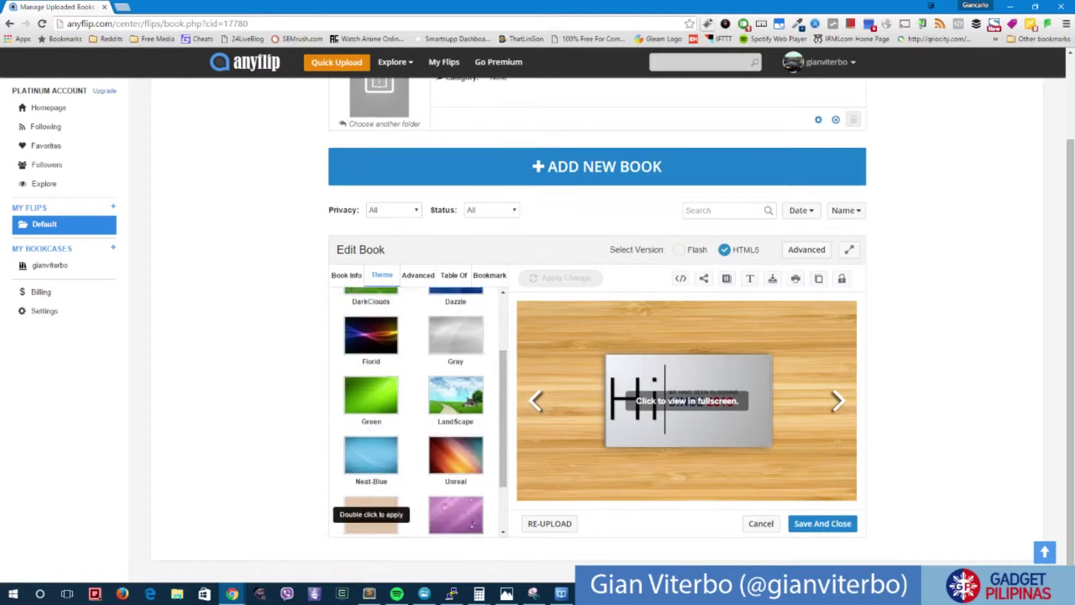
{"action": "scroll", "coordinate": [371, 504], "scroll_direction": "up", "scroll_amount": 4}
{"action": "left_click", "coordinate": [420, 329]}
{"action": "scroll", "coordinate": [420, 336], "scroll_direction": "down", "scroll_amount": 2}
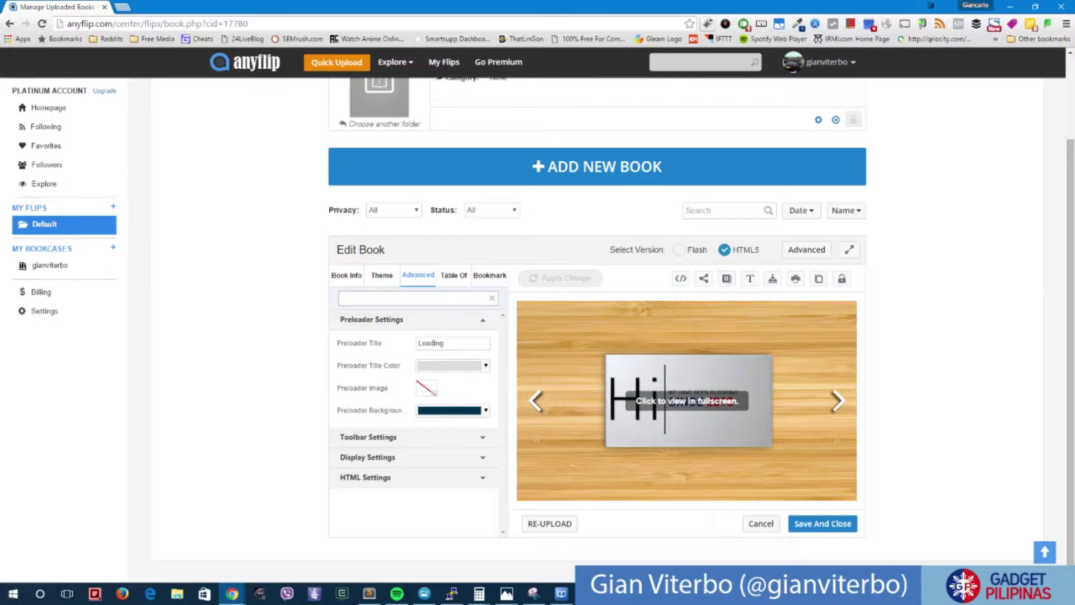
{"action": "left_click", "coordinate": [414, 478]}
Review the table of contents and bookmark options, and save and close the book's edits.
{"action": "left_click", "coordinate": [454, 276]}
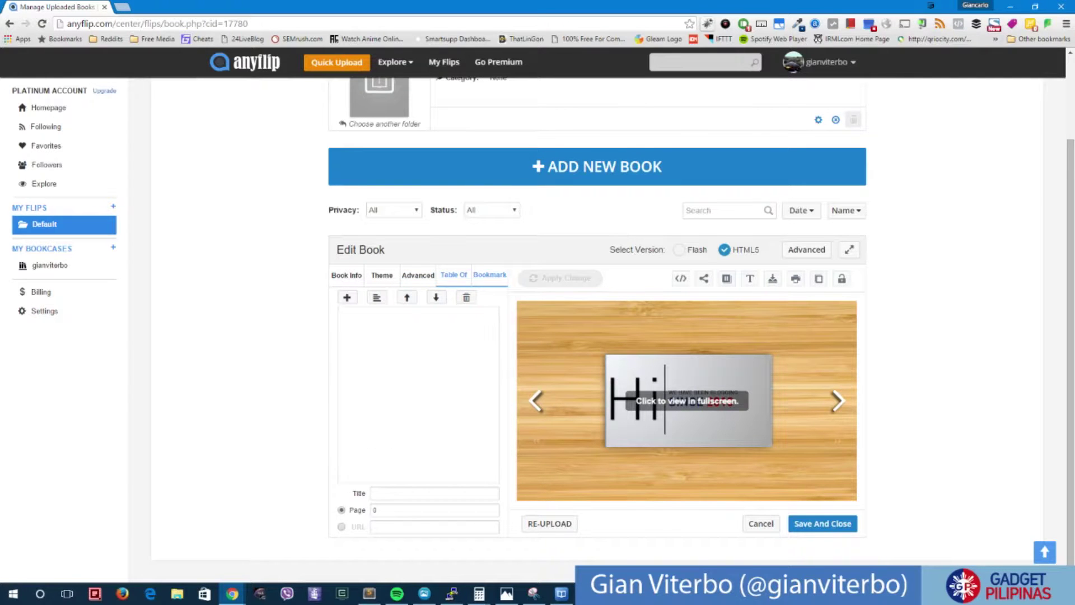
{"action": "left_click", "coordinate": [490, 275]}
{"action": "left_click", "coordinate": [454, 275]}
{"action": "left_click", "coordinate": [490, 275]}
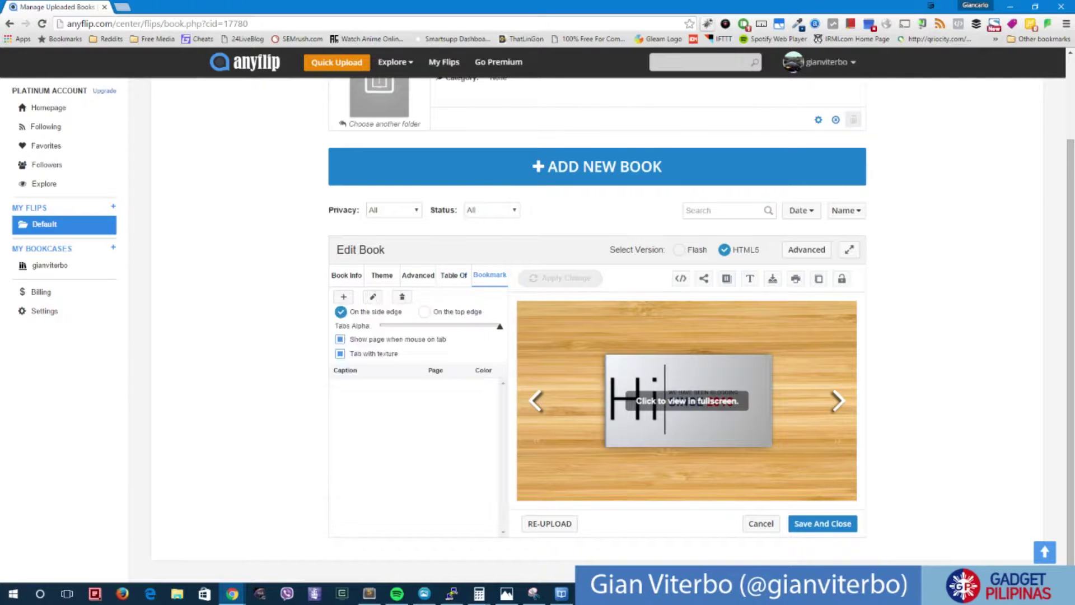
{"action": "left_click", "coordinate": [453, 275]}
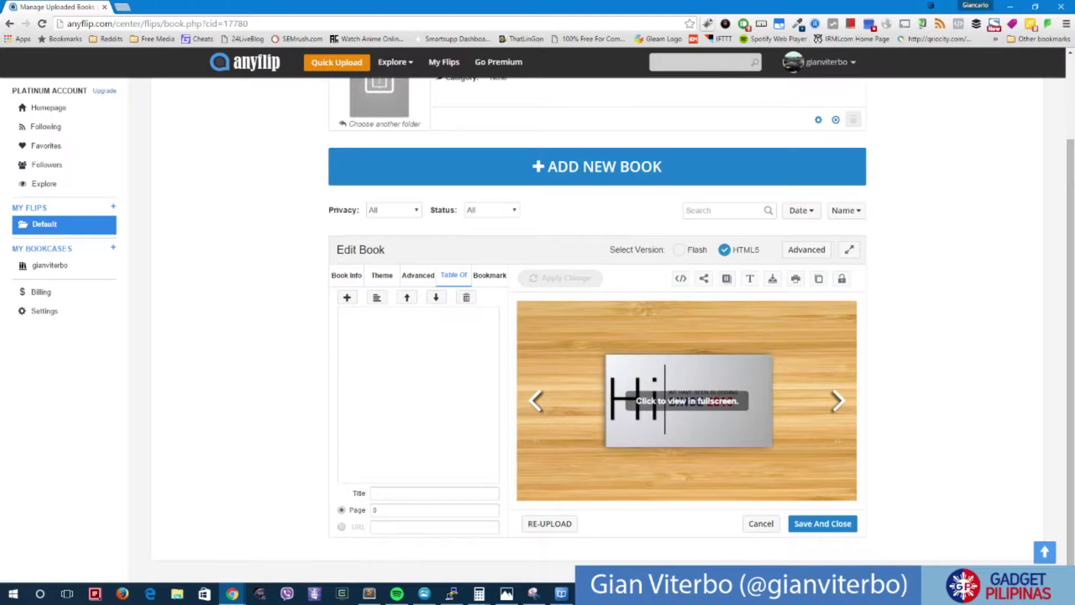
{"action": "left_click", "coordinate": [823, 524]}
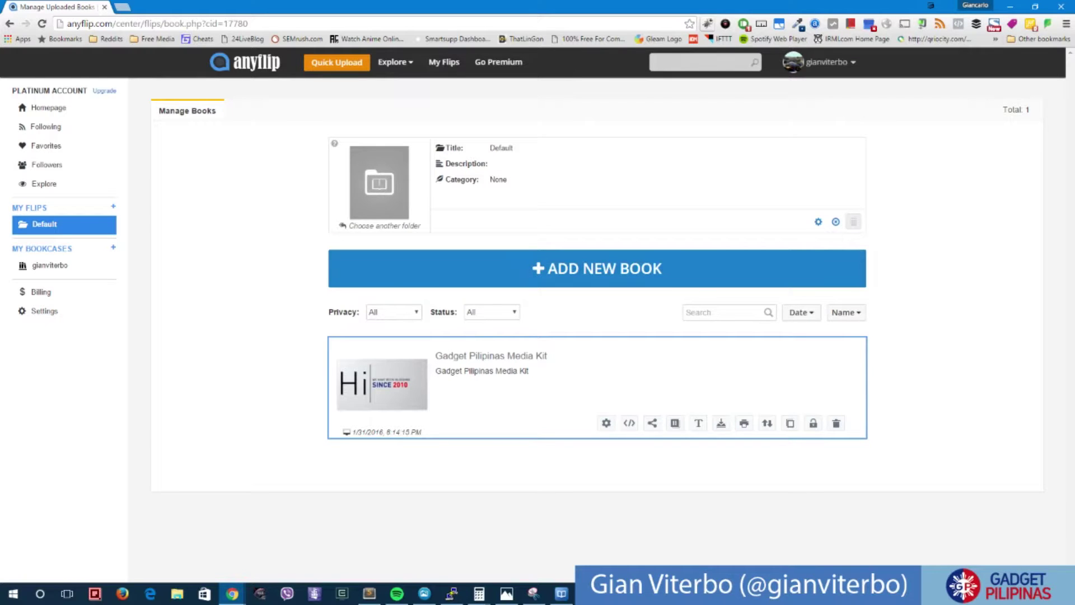
View the Flash and HTML5 version choices for a new book, and cancel adding it.
{"action": "left_click", "coordinate": [638, 269]}
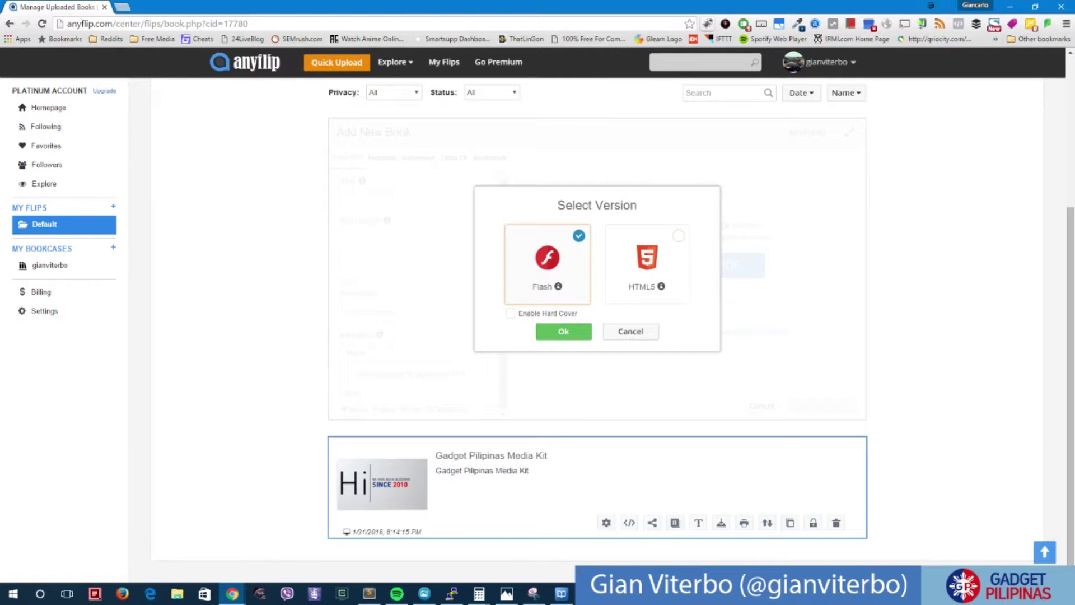
{"action": "mouse_move", "coordinate": [662, 286]}
{"action": "left_click", "coordinate": [631, 331]}
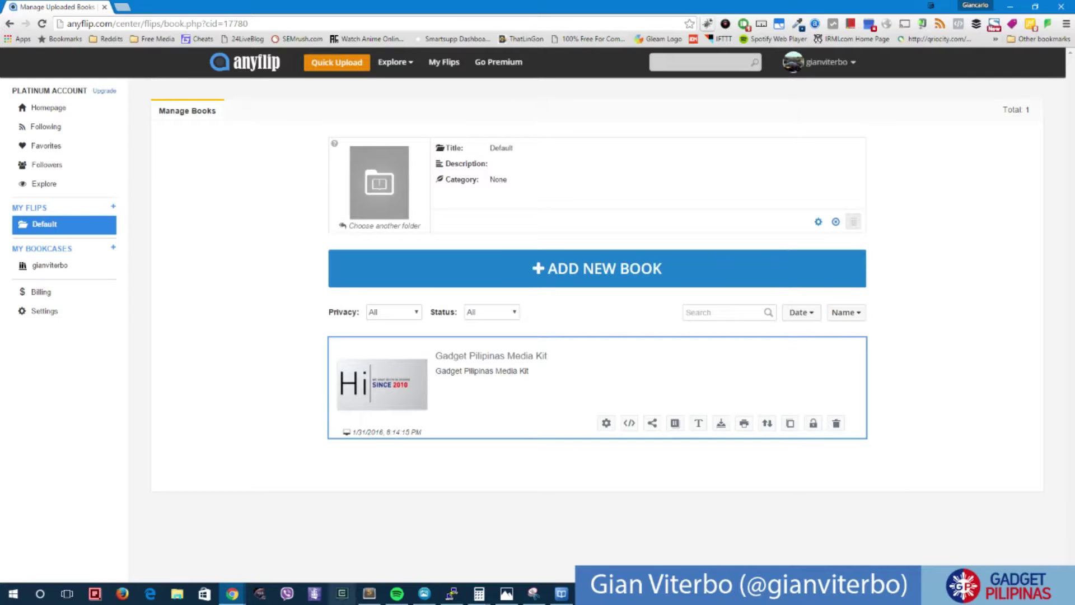
Switch to the AnyFlip pricing page and examine the prices and features of the Free, Pro, Platinum and Enterprise plans.
{"action": "left_click", "coordinate": [231, 593]}
{"action": "left_click", "coordinate": [352, 546]}
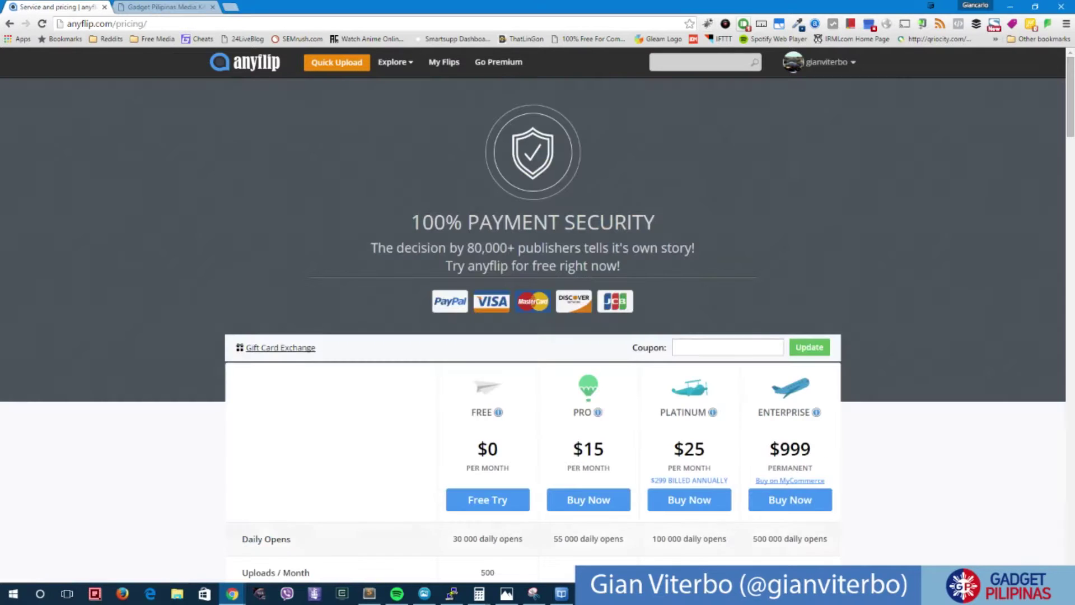
{"action": "scroll", "coordinate": [538, 333], "scroll_direction": "down", "scroll_amount": 4}
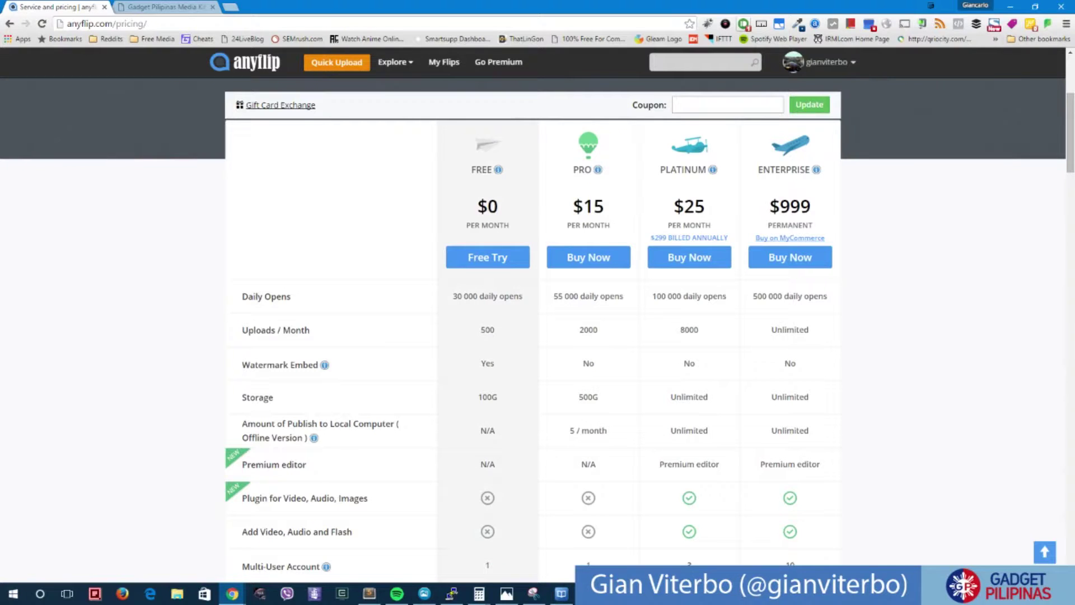
{"action": "mouse_move", "coordinate": [498, 169]}
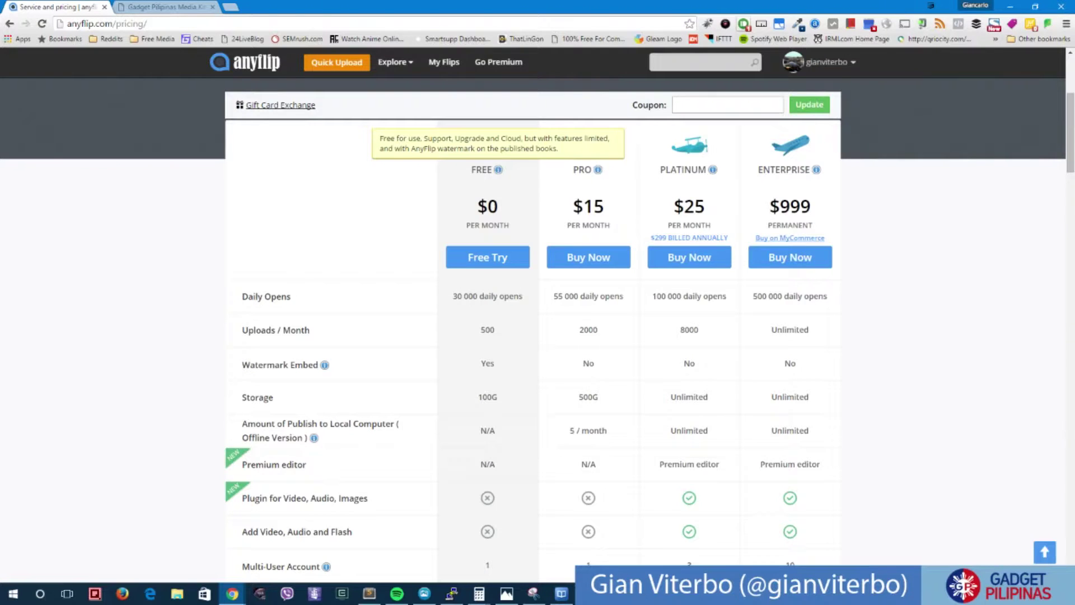
{"action": "scroll", "coordinate": [538, 325], "scroll_direction": "down", "scroll_amount": 3}
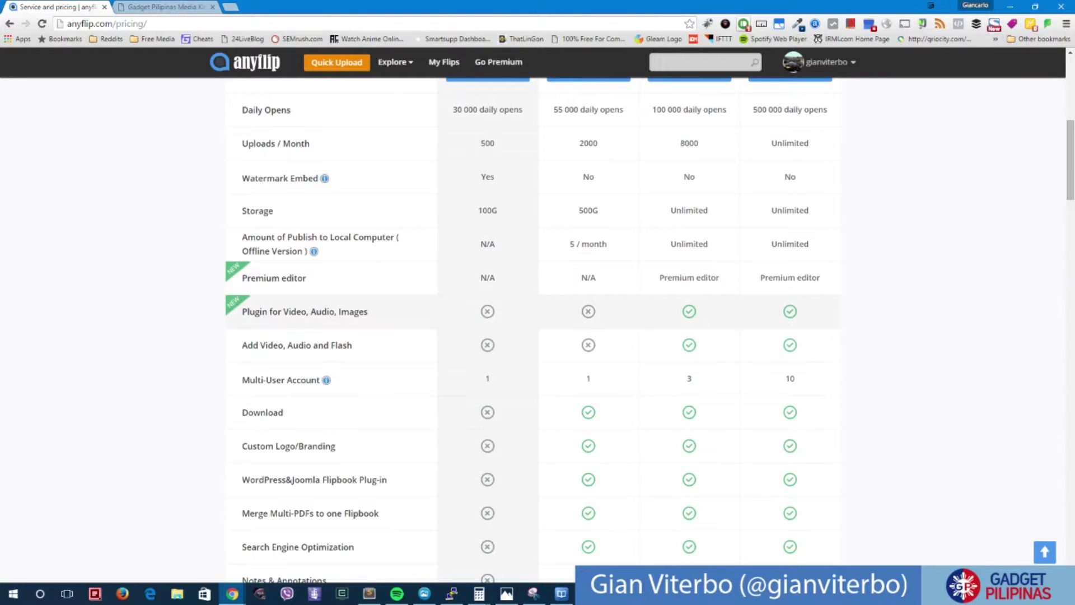
{"action": "scroll", "coordinate": [538, 325], "scroll_direction": "down", "scroll_amount": 2}
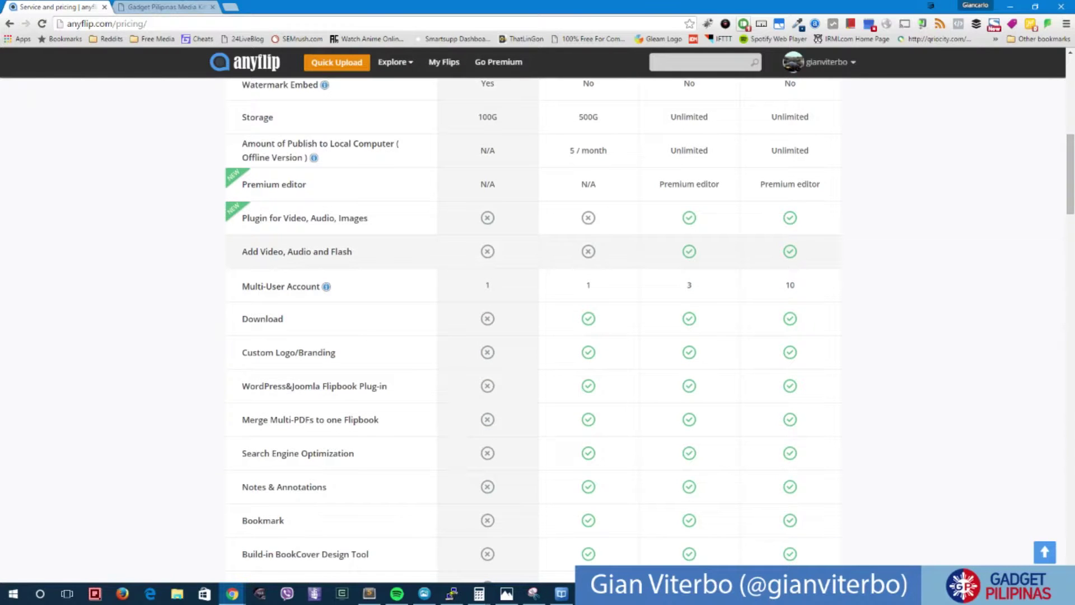
{"action": "scroll", "coordinate": [538, 325], "scroll_direction": "down", "scroll_amount": 7}
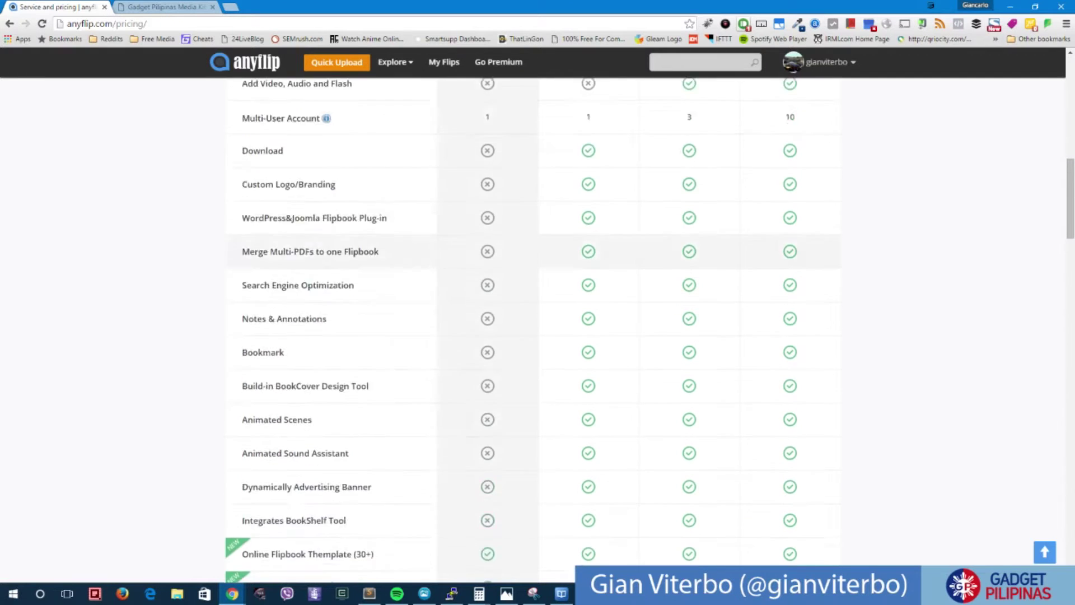
{"action": "scroll", "coordinate": [538, 330], "scroll_direction": "up", "scroll_amount": 4}
{"action": "scroll", "coordinate": [537, 330], "scroll_direction": "down", "scroll_amount": 6}
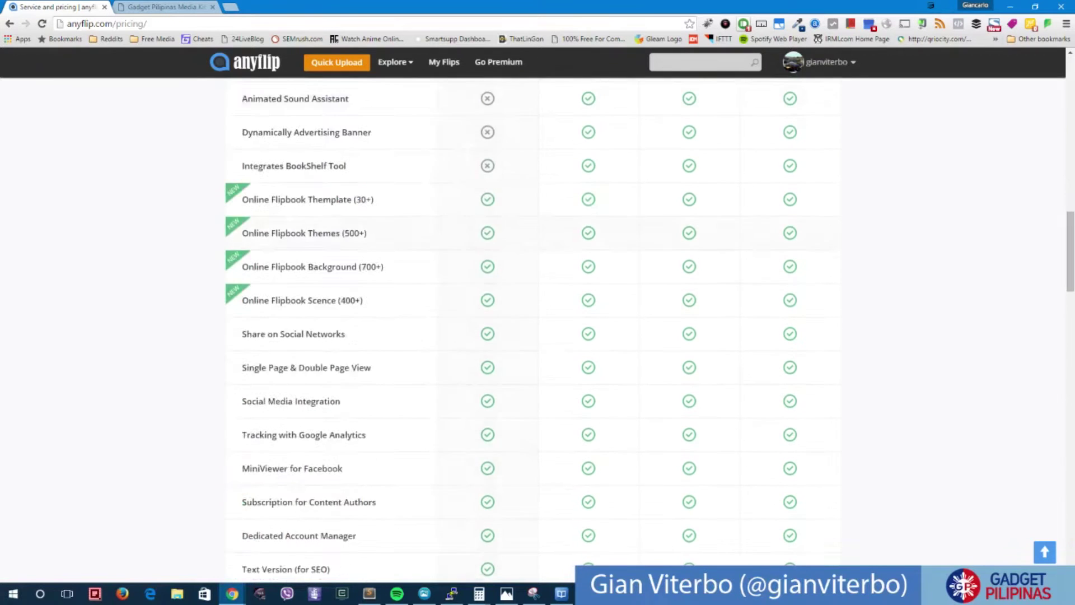
{"action": "scroll", "coordinate": [538, 330], "scroll_direction": "up", "scroll_amount": 3}
{"action": "scroll", "coordinate": [538, 330], "scroll_direction": "up", "scroll_amount": 15}
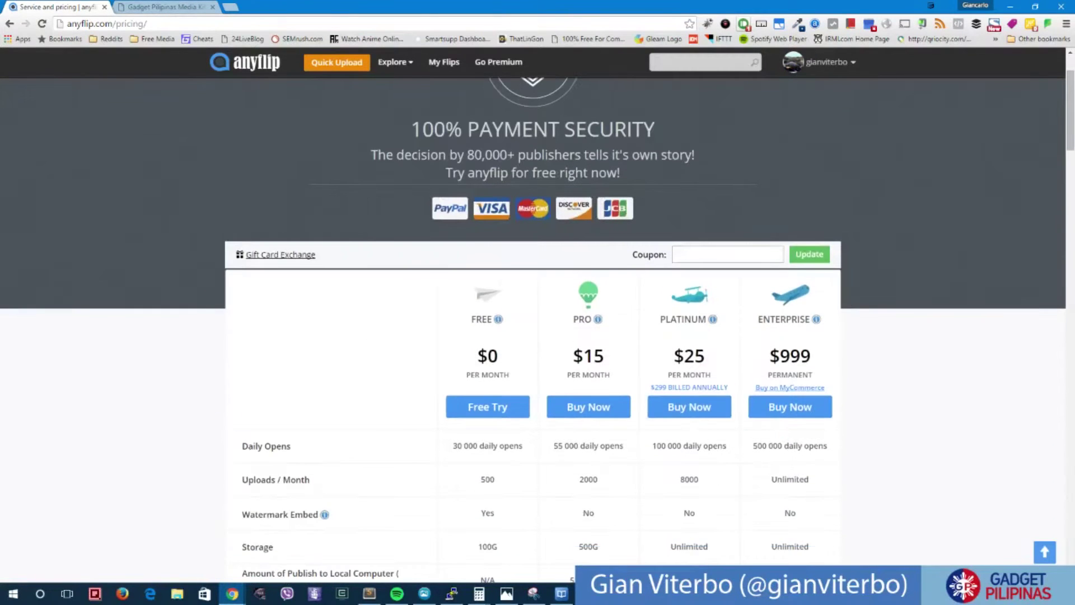
Compare the plans' upload, storage, premium editor, video plugin and branding features in the pricing table.
{"action": "scroll", "coordinate": [538, 330], "scroll_direction": "down", "scroll_amount": 5}
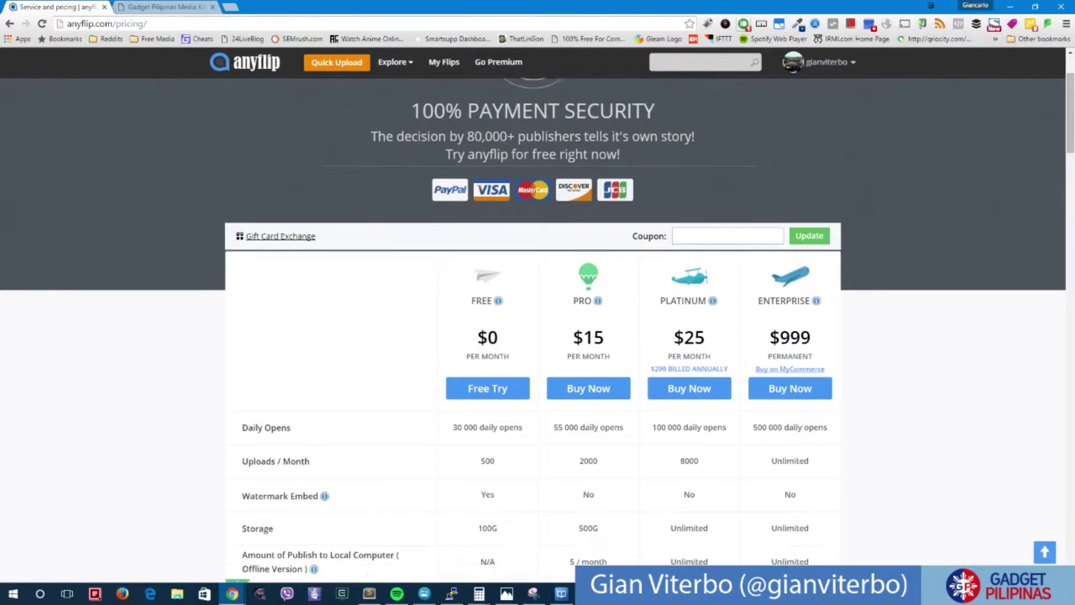
{"action": "scroll", "coordinate": [538, 330], "scroll_direction": "down", "scroll_amount": 3}
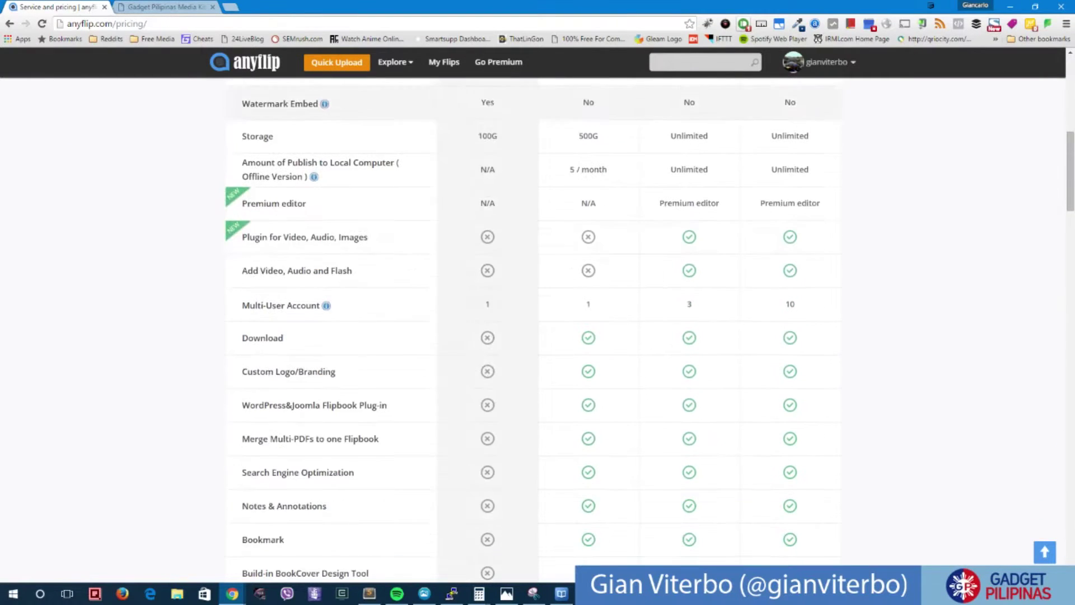
{"action": "scroll", "coordinate": [538, 330], "scroll_direction": "down", "scroll_amount": 10}
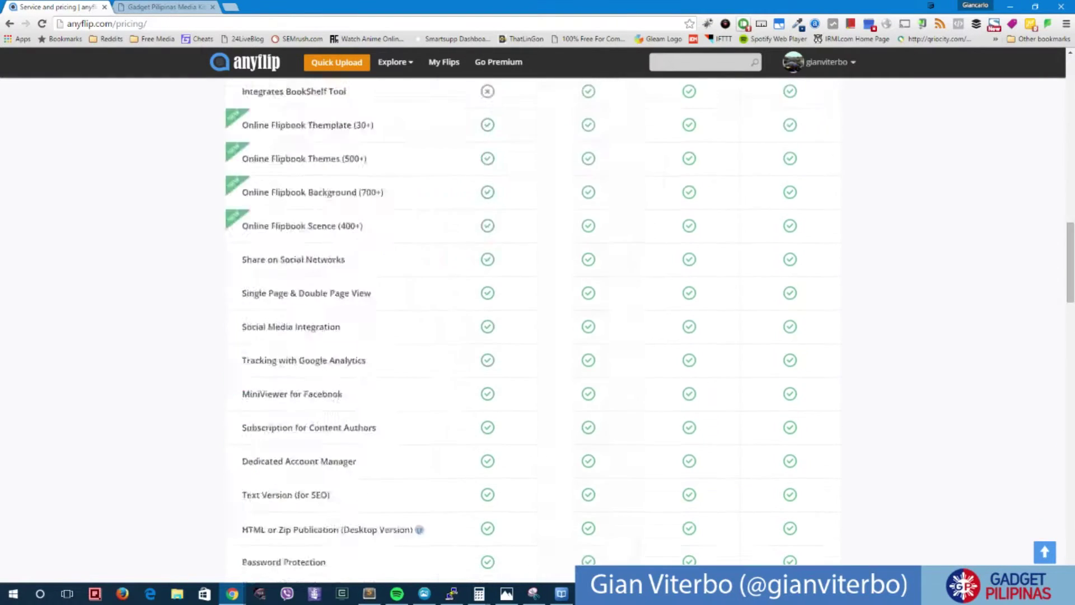
{"action": "scroll", "coordinate": [537, 331], "scroll_direction": "up", "scroll_amount": 11}
{"action": "scroll", "coordinate": [538, 331], "scroll_direction": "up", "scroll_amount": 6}
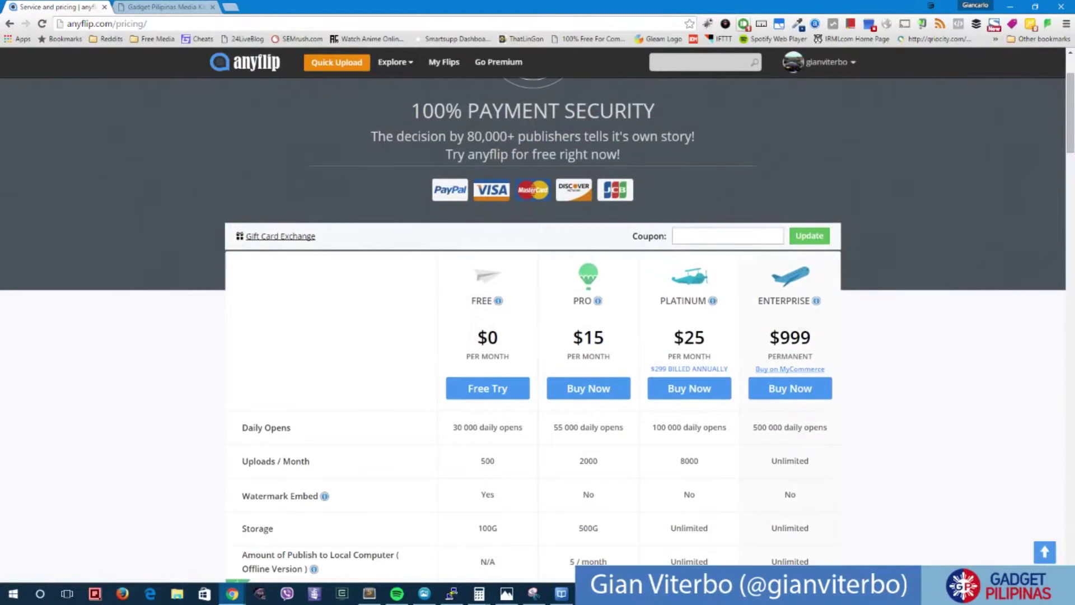
{"action": "scroll", "coordinate": [538, 331], "scroll_direction": "down", "scroll_amount": 2}
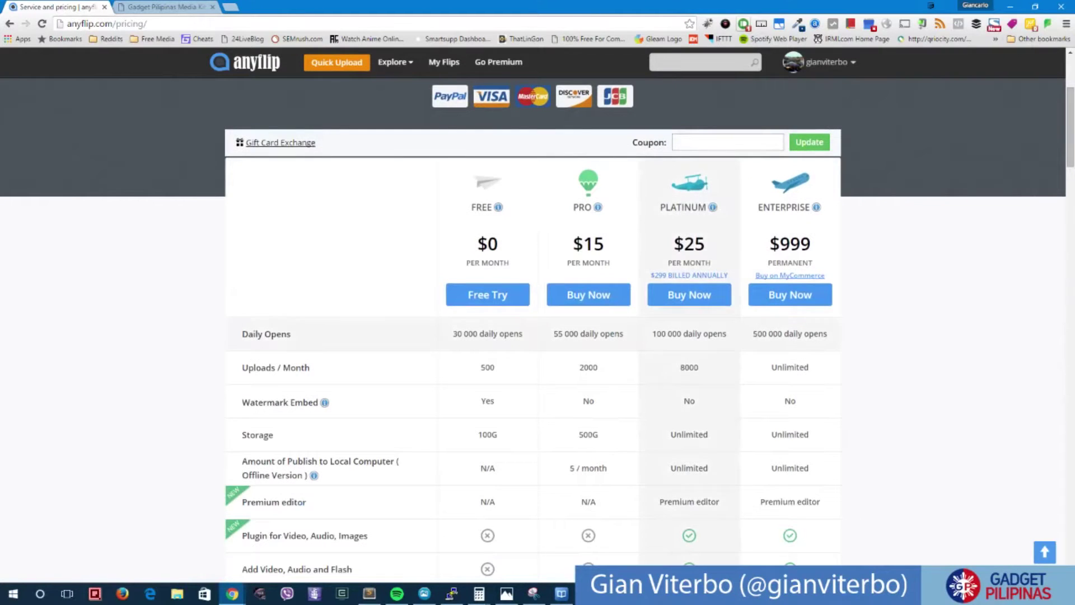
{"action": "scroll", "coordinate": [538, 331], "scroll_direction": "down", "scroll_amount": 2}
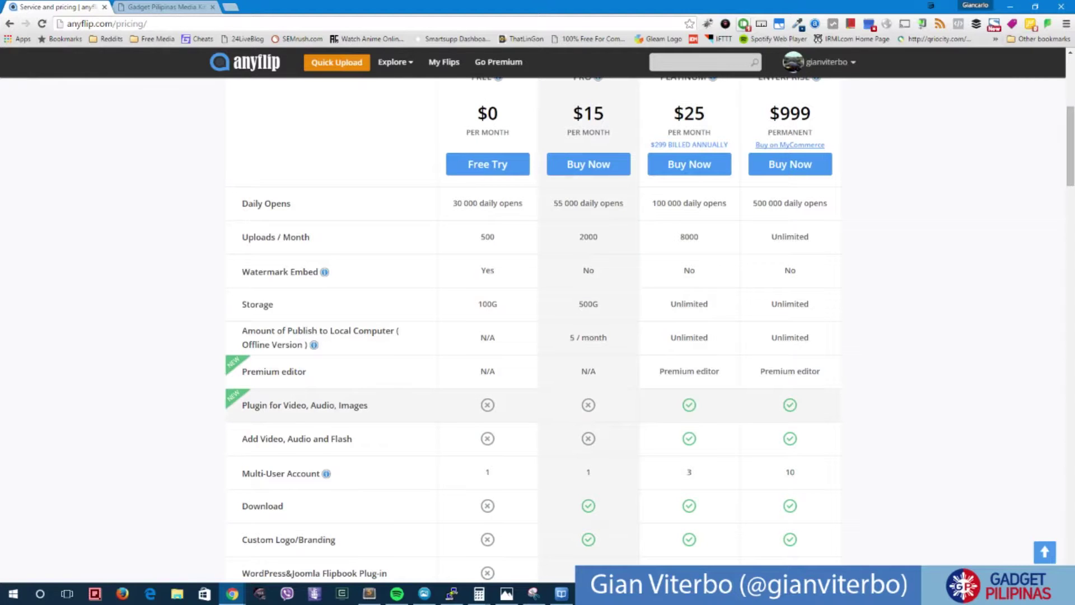
{"action": "scroll", "coordinate": [538, 330], "scroll_direction": "up", "scroll_amount": 1}
{"action": "scroll", "coordinate": [537, 330], "scroll_direction": "down", "scroll_amount": 1}
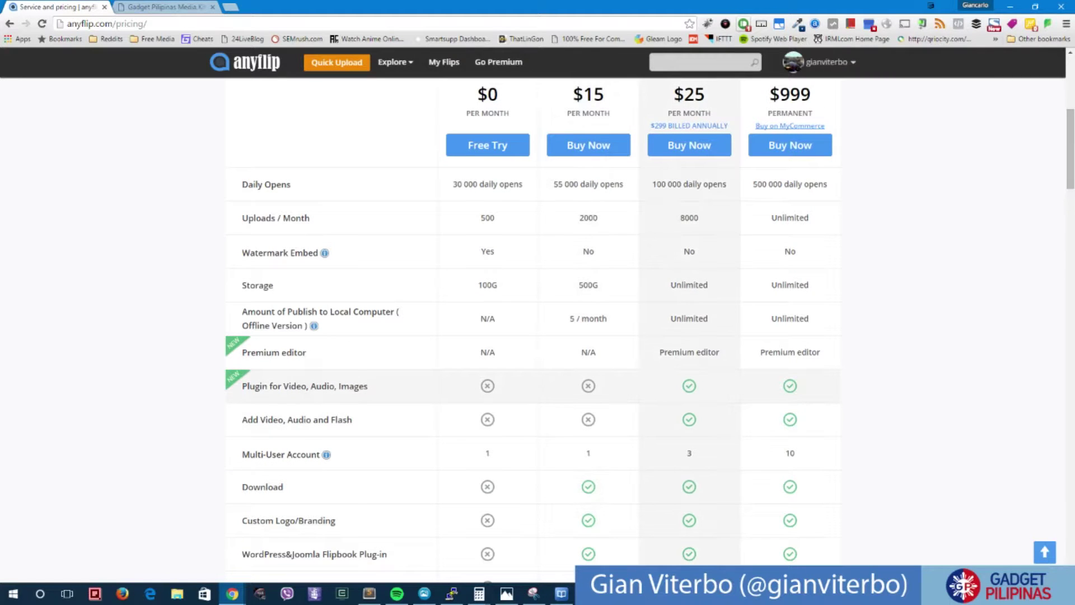
{"action": "scroll", "coordinate": [688, 386], "scroll_direction": "up", "scroll_amount": 1}
{"action": "scroll", "coordinate": [689, 386], "scroll_direction": "down", "scroll_amount": 13}
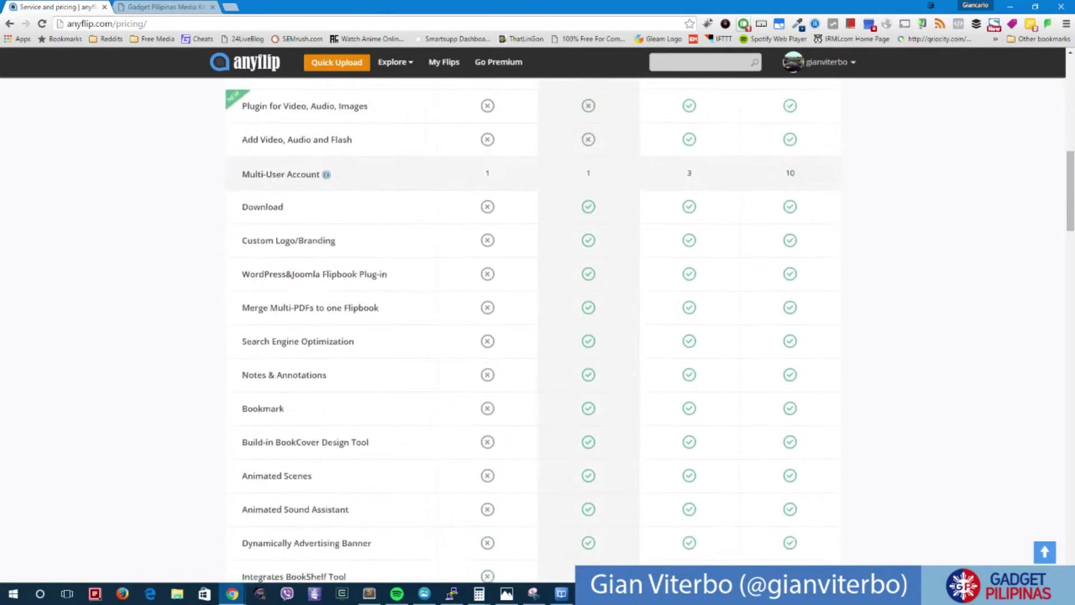
Examine the daily opens and offline publishing allowances of the plans, focusing on the Platinum plan's daily opens.
{"action": "scroll", "coordinate": [688, 385], "scroll_direction": "up", "scroll_amount": 15}
{"action": "scroll", "coordinate": [688, 385], "scroll_direction": "down", "scroll_amount": 2}
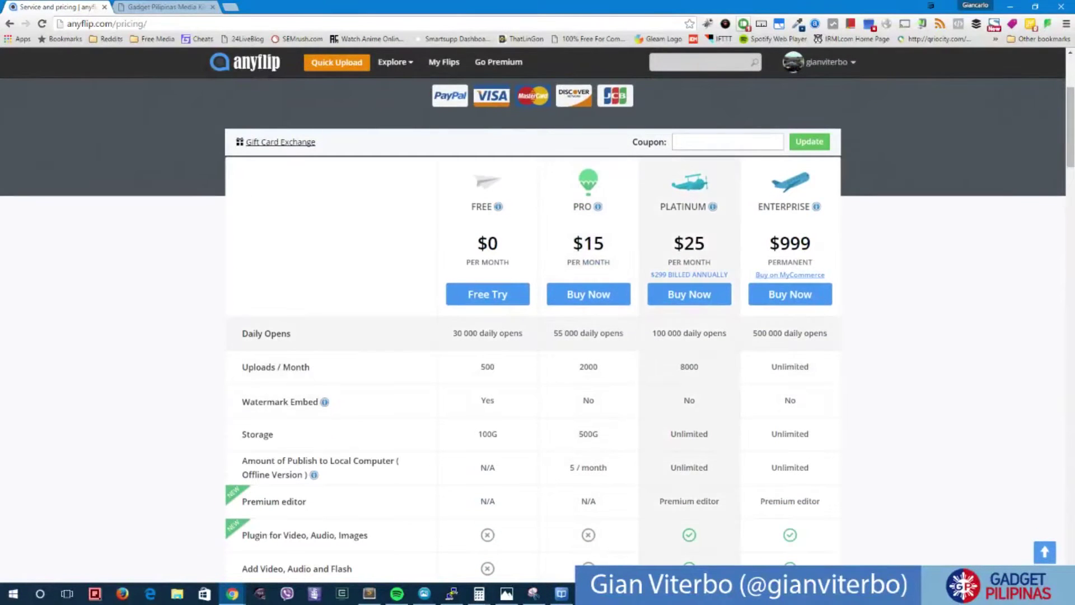
{"action": "left_click_drag", "start_coordinate": [652, 333], "coordinate": [694, 333]}
{"action": "left_click", "coordinate": [693, 335]}
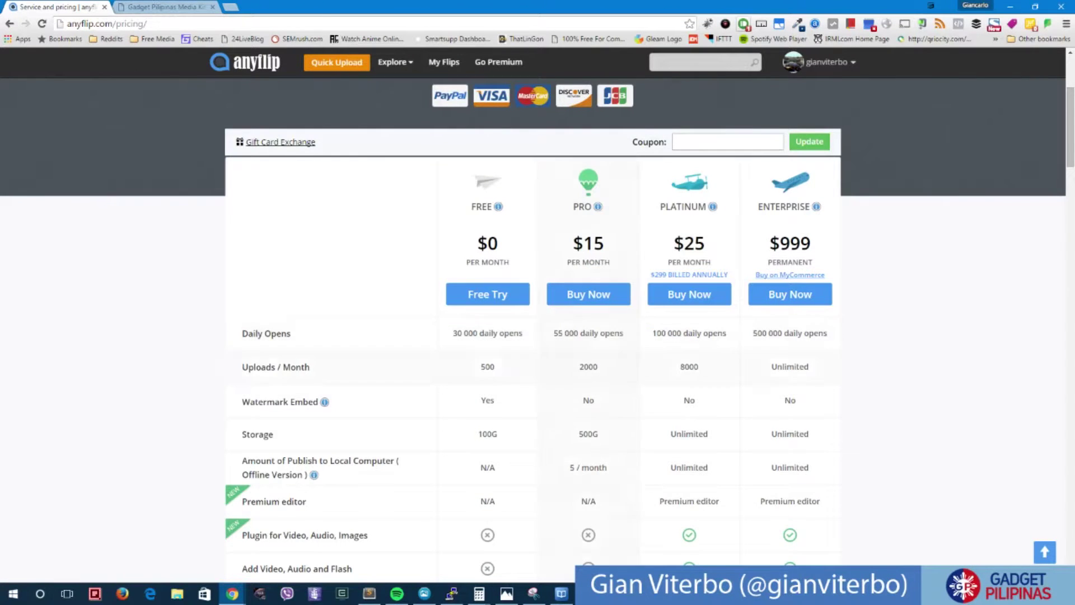
{"action": "scroll", "coordinate": [616, 392], "scroll_direction": "down", "scroll_amount": 1}
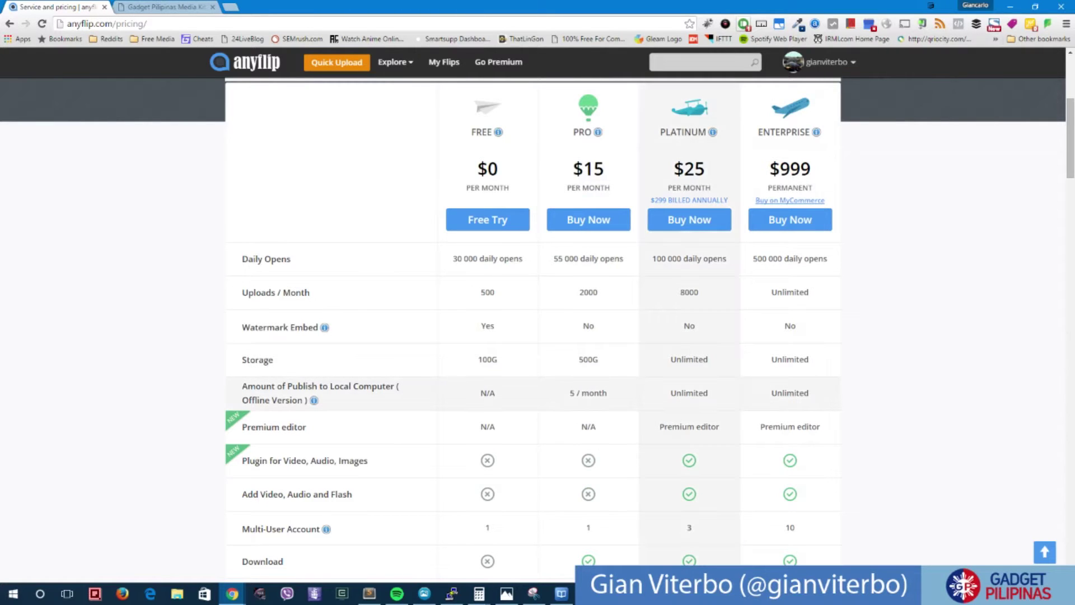
{"action": "scroll", "coordinate": [689, 393], "scroll_direction": "up", "scroll_amount": 1}
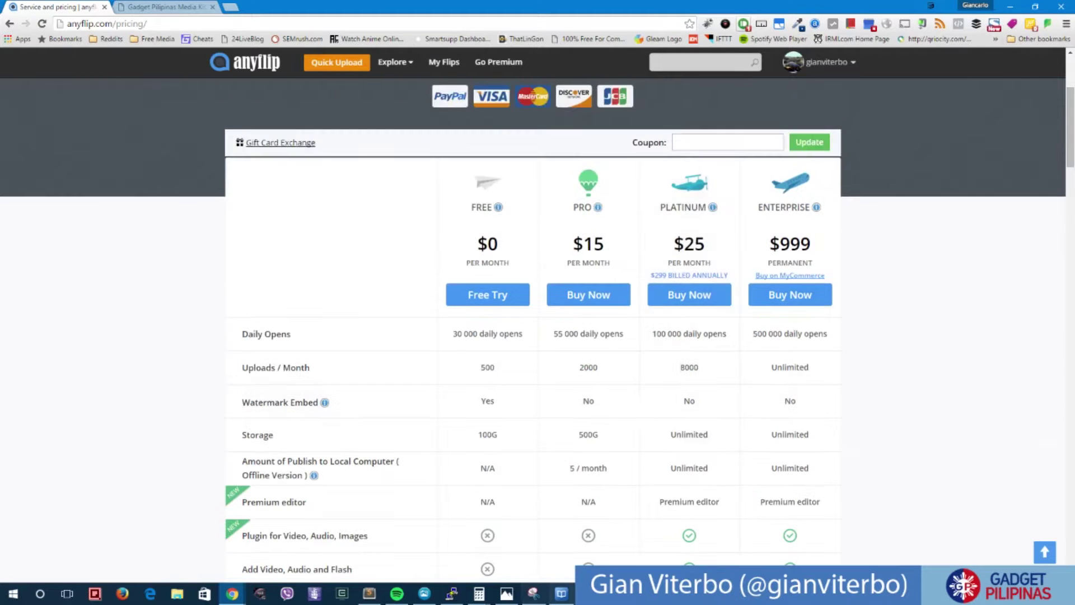
Switch to the AnyFlip desktop program, open the publishing output options for the media kit and select the EXE output format.
{"action": "left_click", "coordinate": [561, 593]}
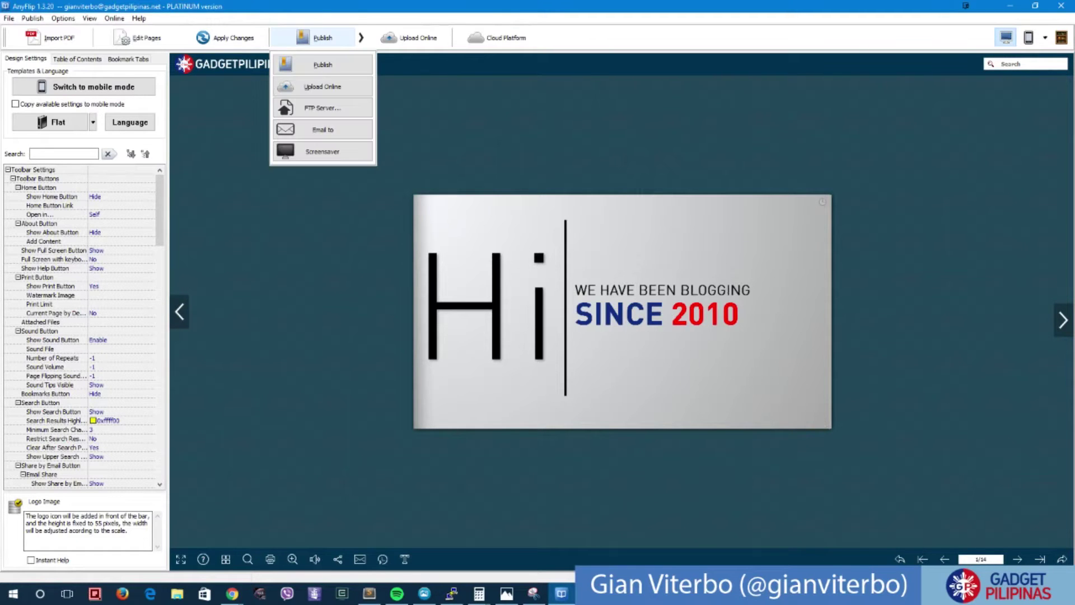
{"action": "mouse_move", "coordinate": [323, 38]}
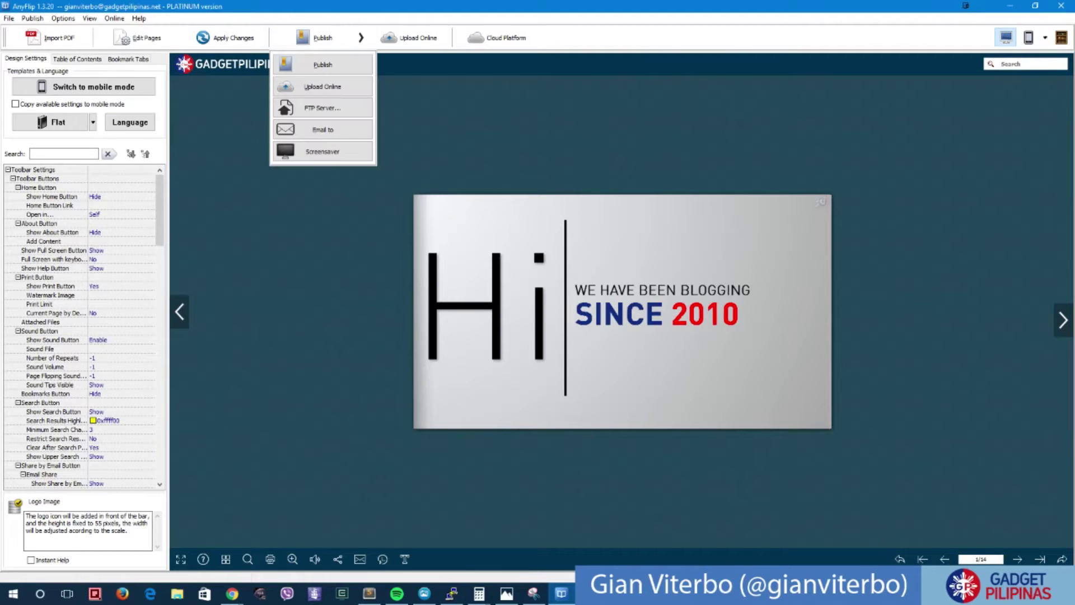
{"action": "left_click", "coordinate": [323, 65]}
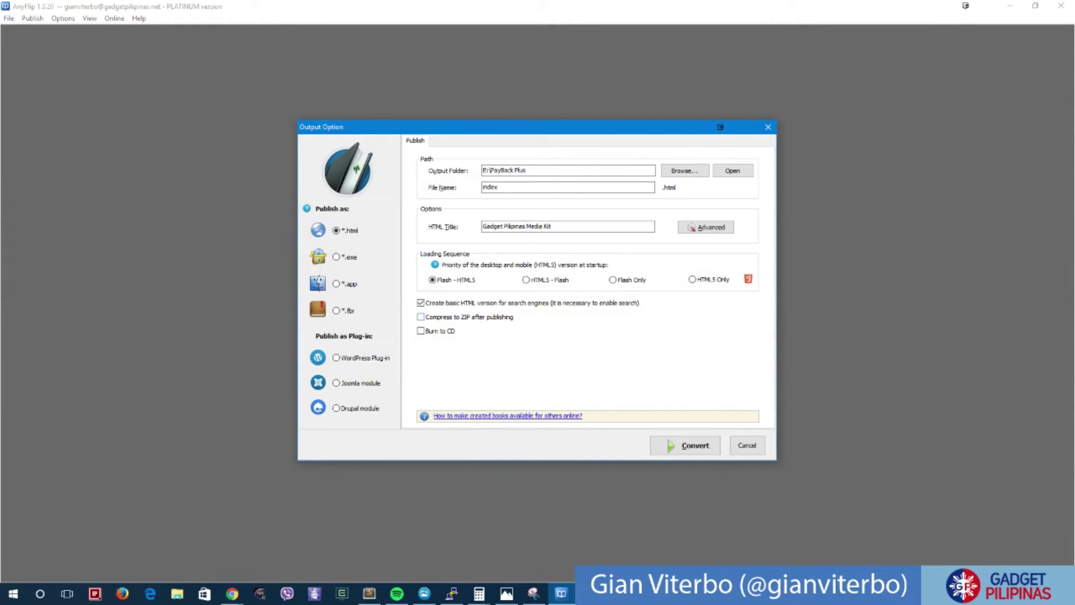
{"action": "left_click", "coordinate": [336, 257]}
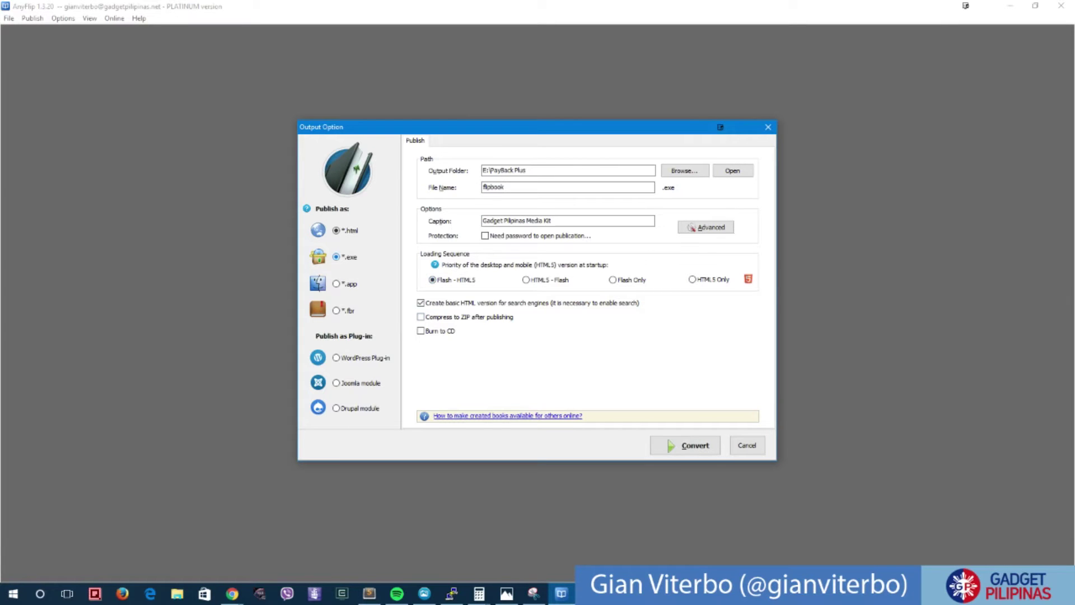